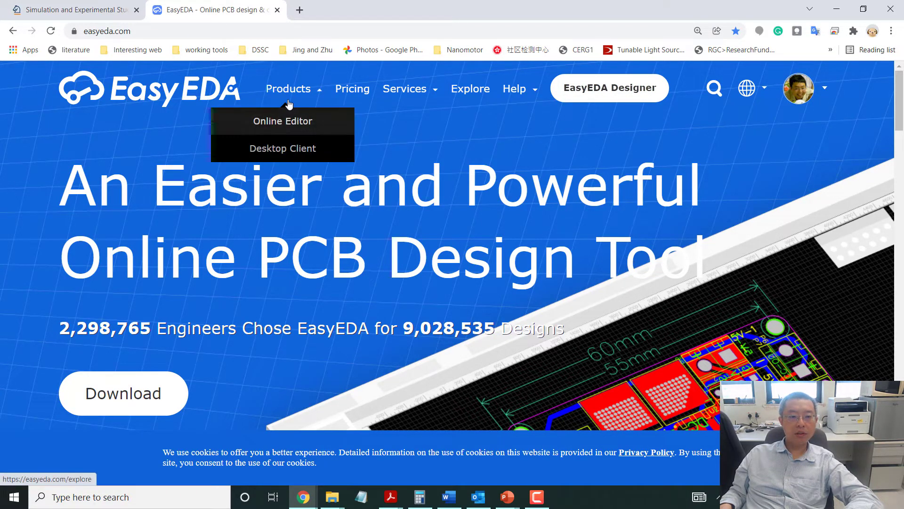
Open the EasyEDA online editor and create a new schematic.
click(288, 124)
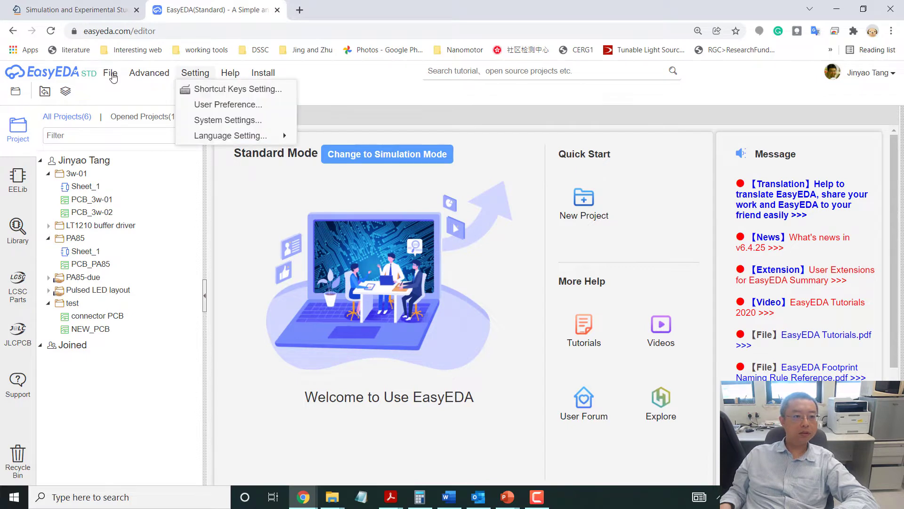
mouse_move(111, 79)
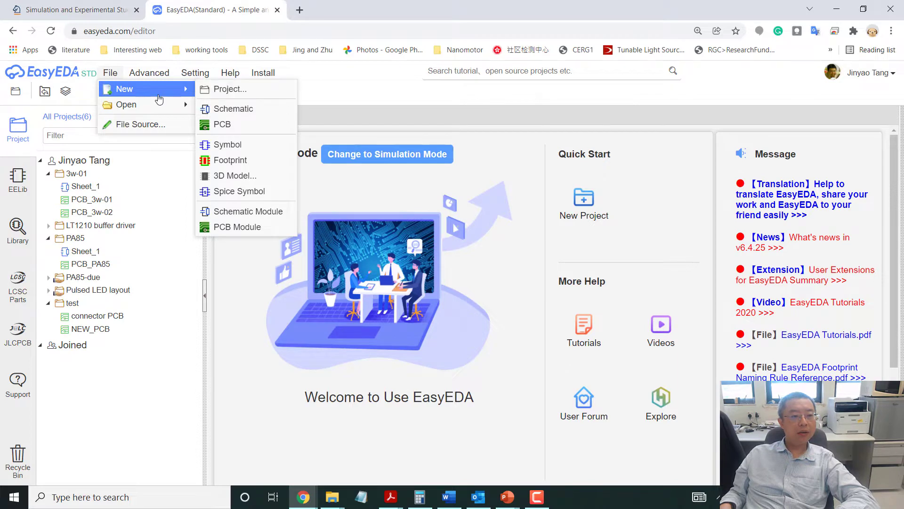
mouse_move(148, 108)
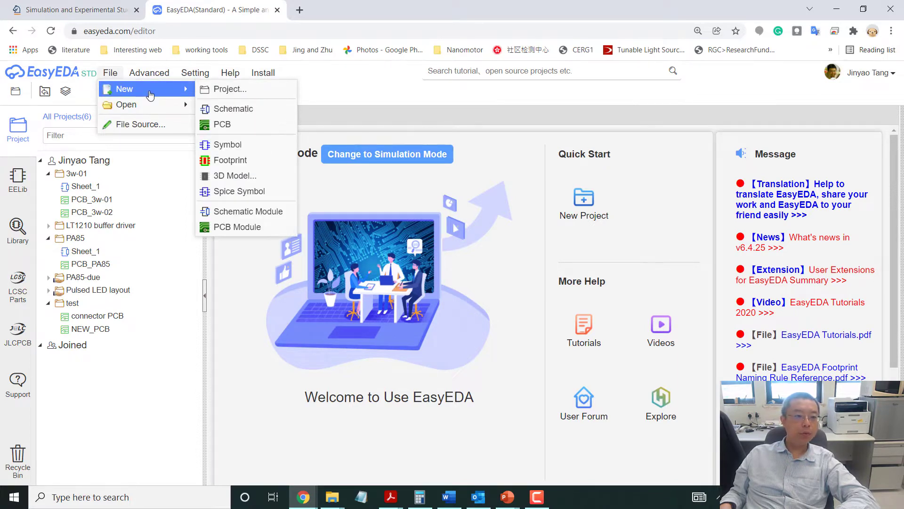
click(215, 110)
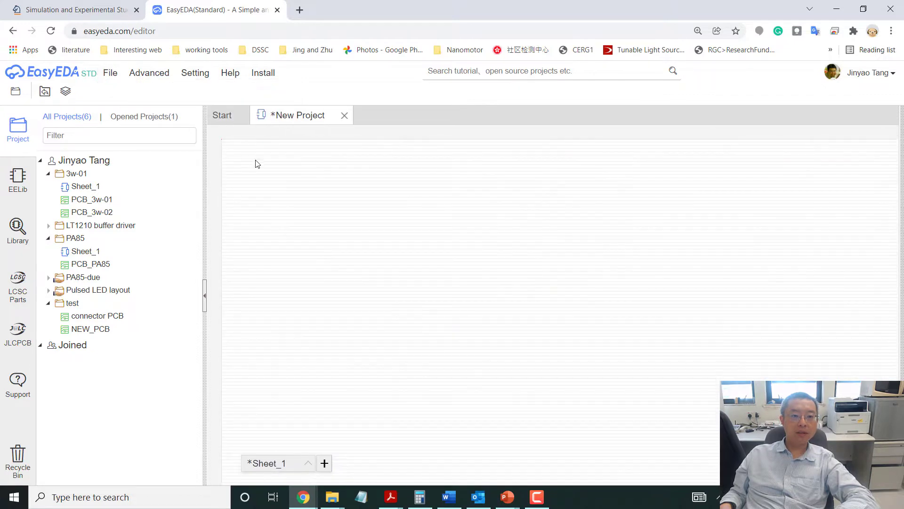
click(241, 72)
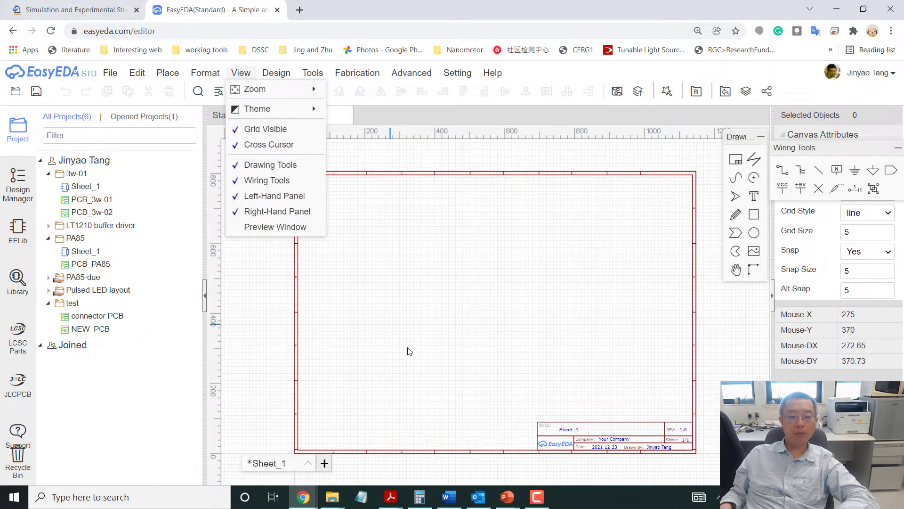
Switch to the New Three Omega Circuit presentation in PowerPoint, examine the circuit on slide 2, and move its window aside.
click(509, 497)
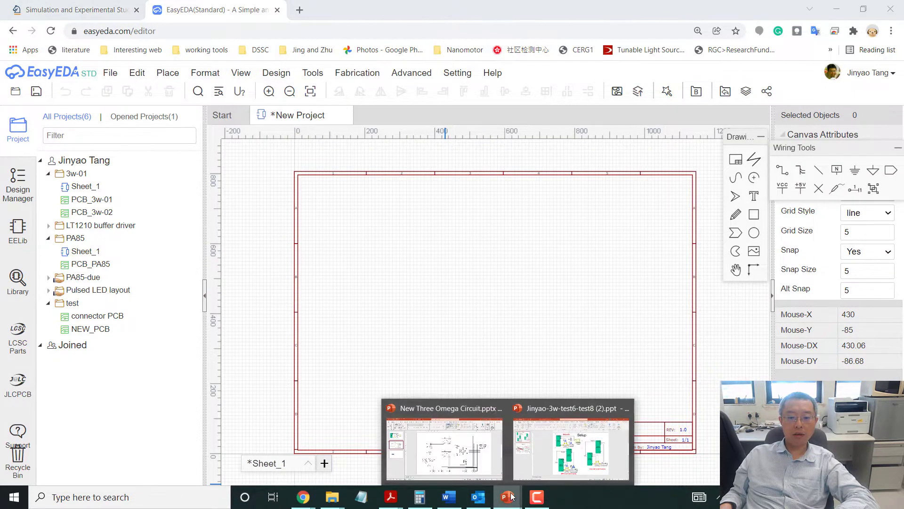
click(472, 459)
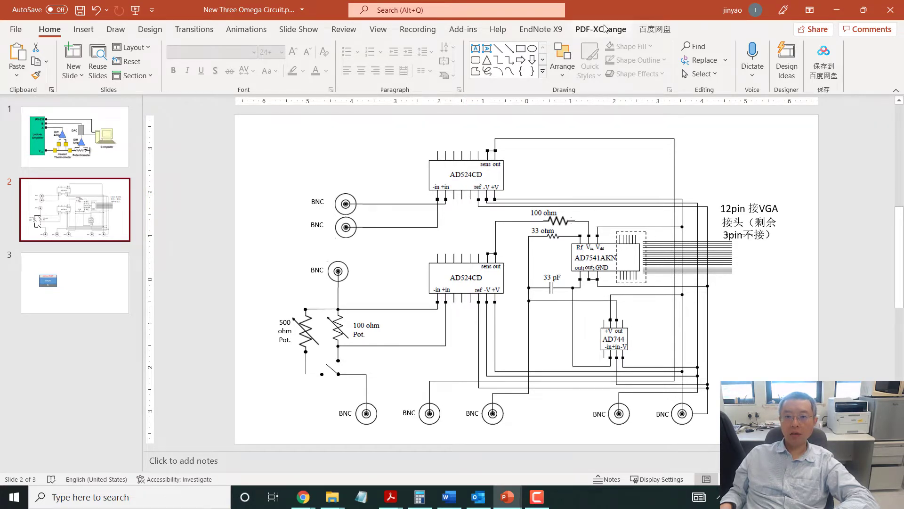
drag(611, 10, 903, 99)
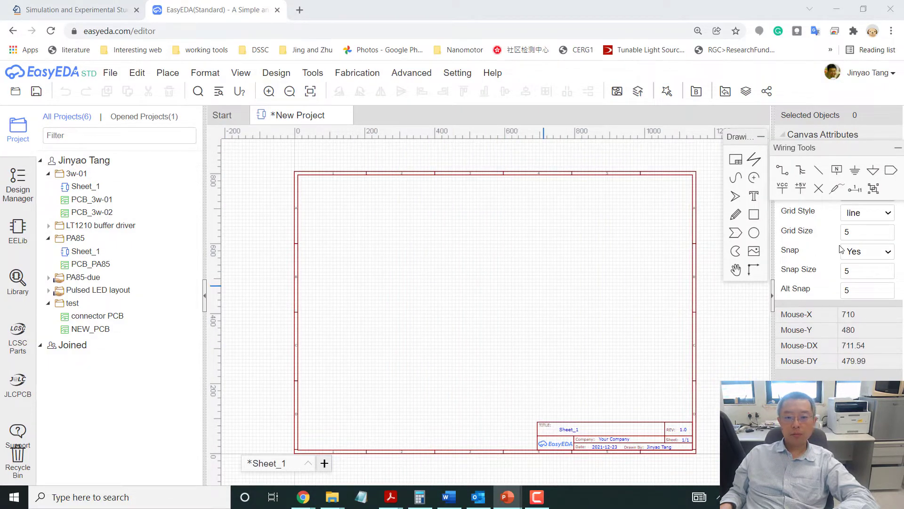
drag(903, 108, 246, 30)
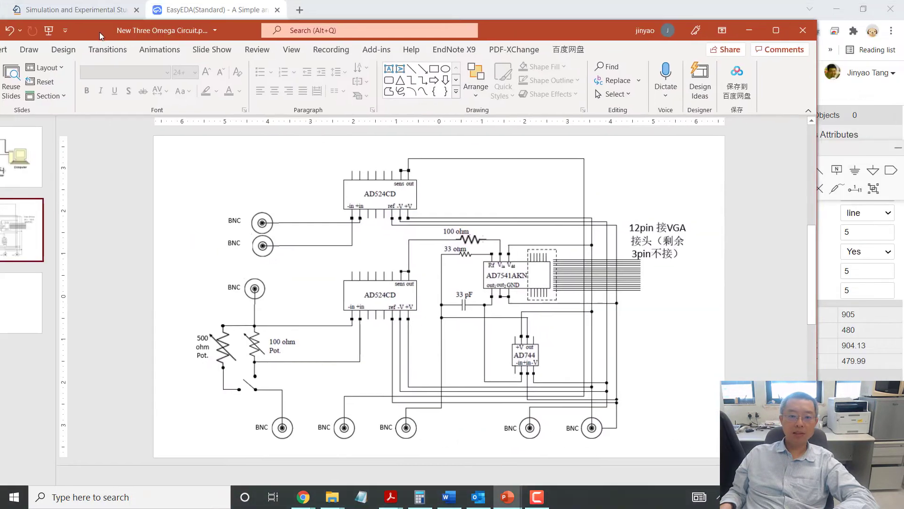
drag(540, 26, 903, 94)
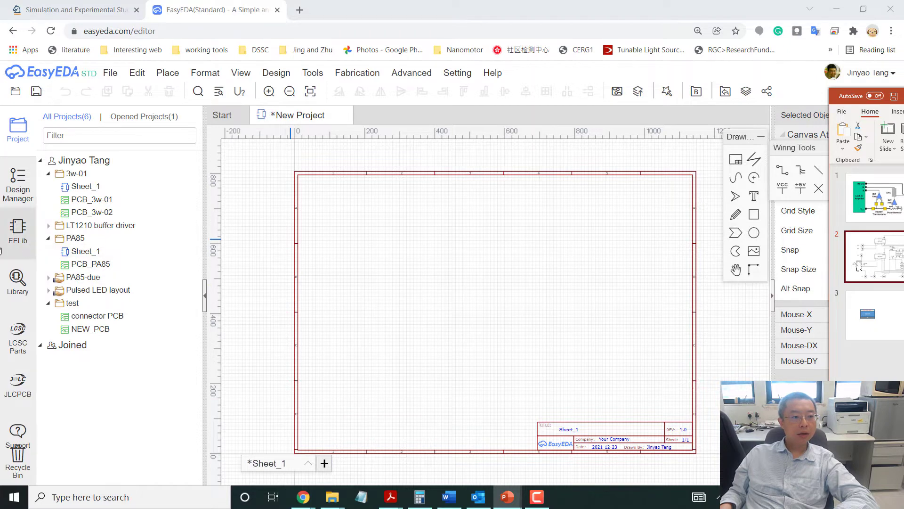
Place three R_AXIAL-0.4_EU resistors at separate spots in the upper half of the schematic sheet.
click(19, 285)
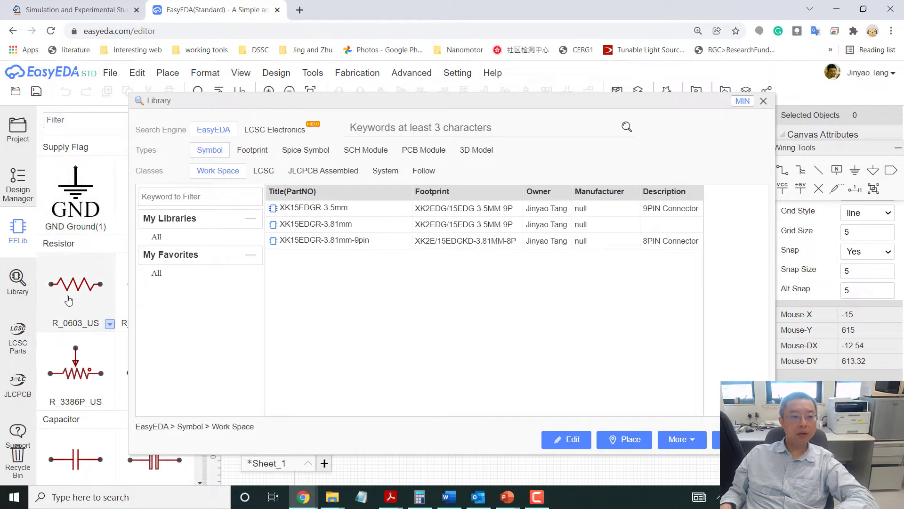
click(737, 439)
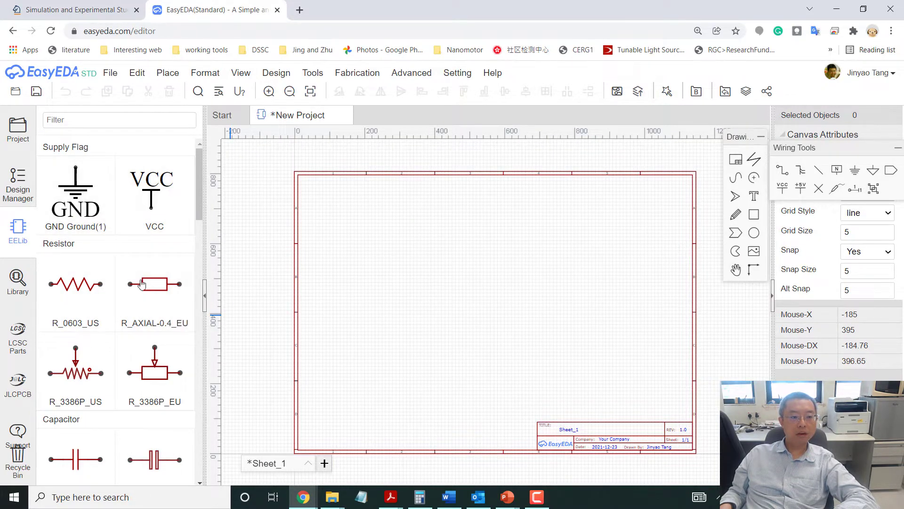
click(148, 297)
click(396, 278)
click(482, 288)
click(498, 255)
key(Escape)
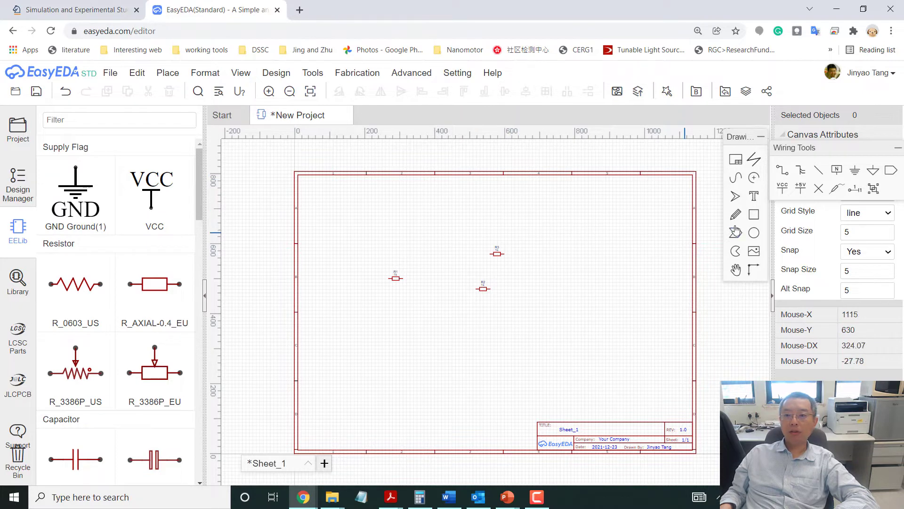
Wire the right pin of the leftmost resistor to the left pin of the uppermost resistor.
click(782, 173)
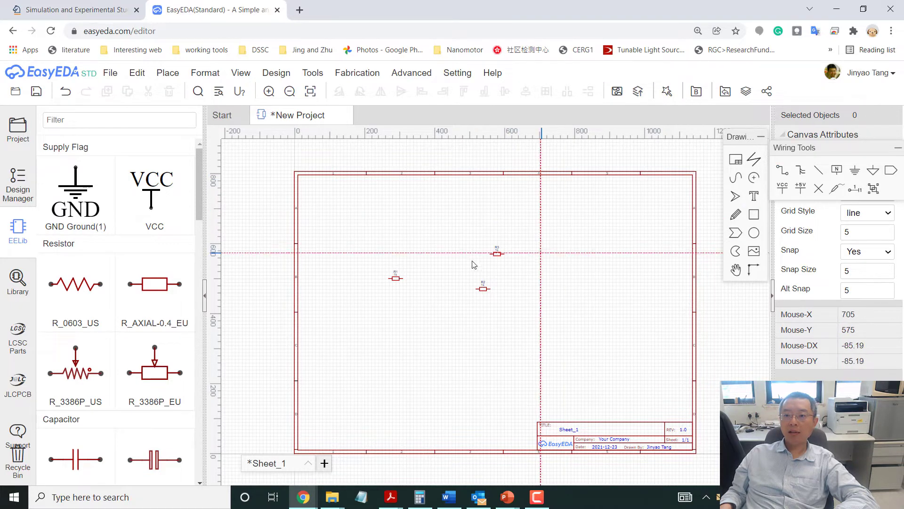
click(401, 278)
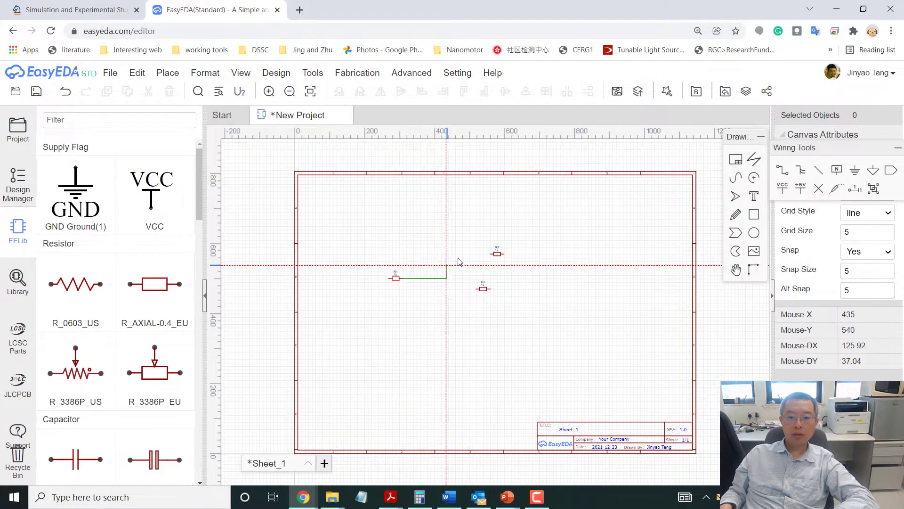
click(490, 255)
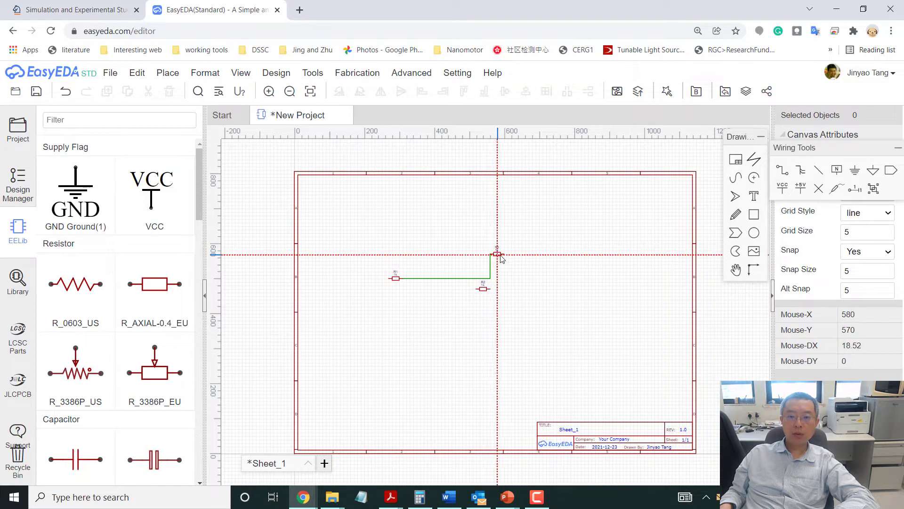
click(504, 253)
click(504, 255)
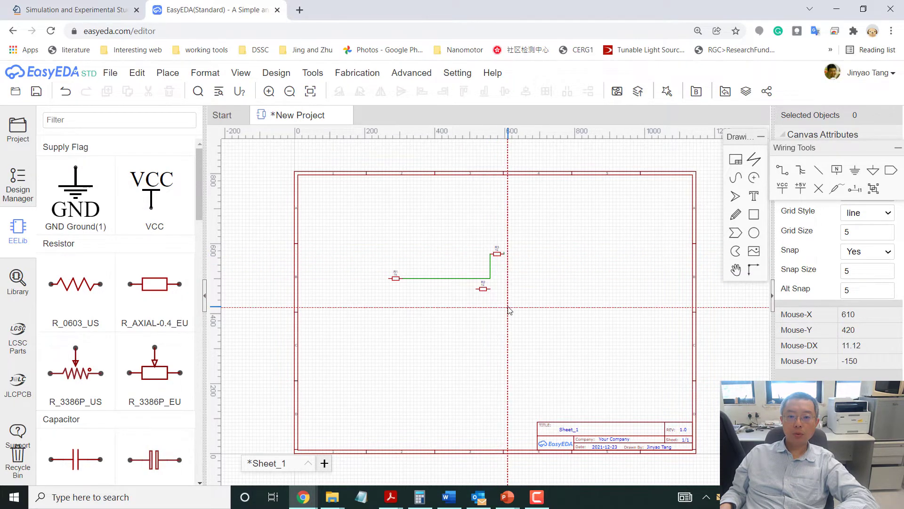
key(Escape)
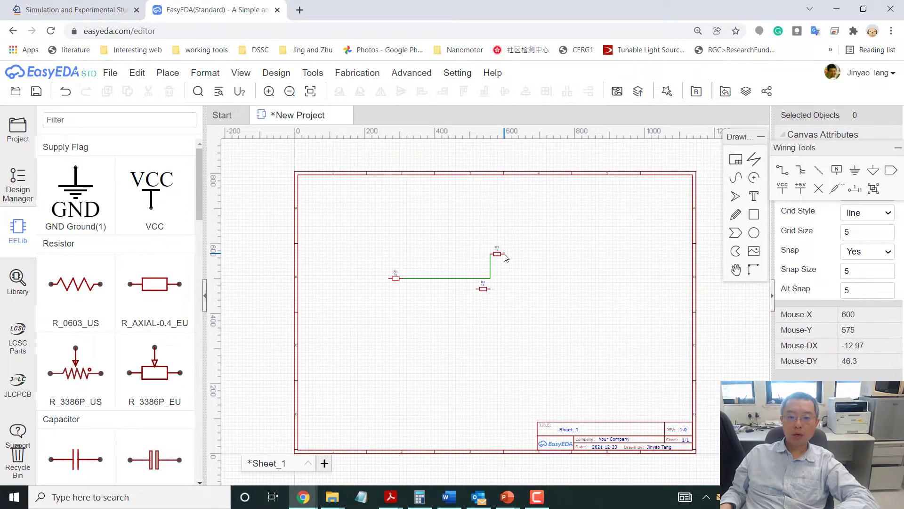
Wire the right pin of the lowest resistor to the right pin of the uppermost resistor.
click(782, 171)
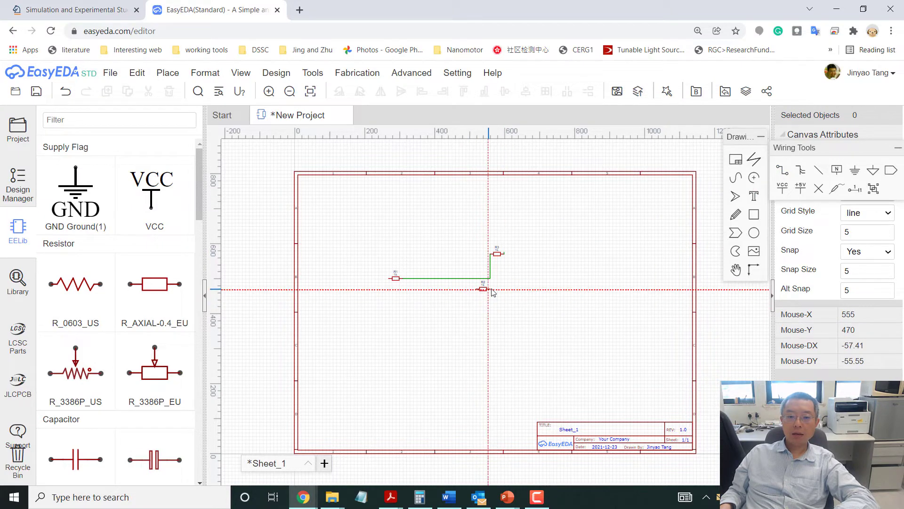
click(490, 289)
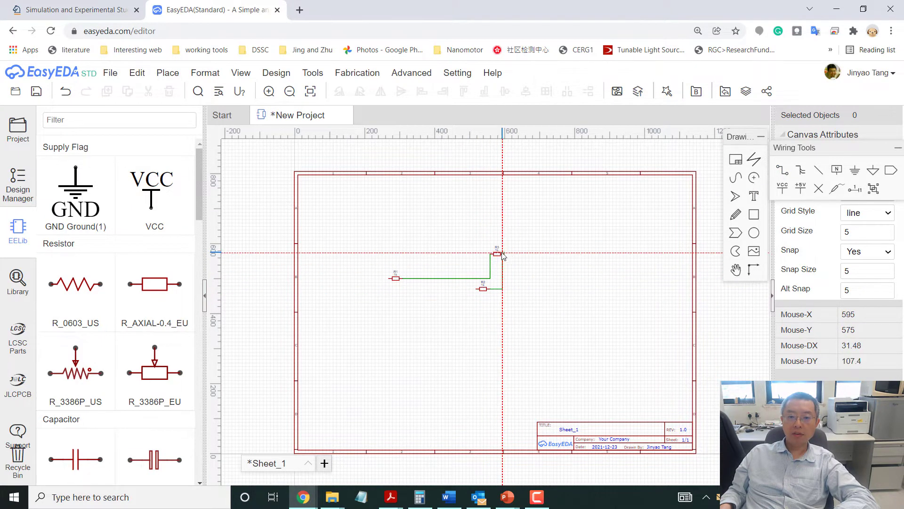
click(504, 255)
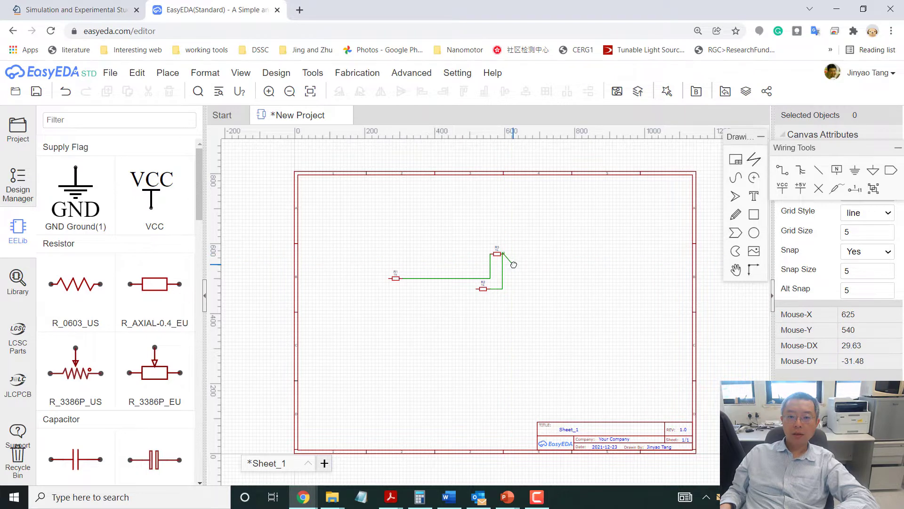
key(Escape)
Delete all three resistors together with their wires from the sheet.
drag(356, 232, 536, 328)
key(Delete)
Search the symbol library for AD524cd, checking the part number against the circuit slide in PowerPoint.
click(18, 282)
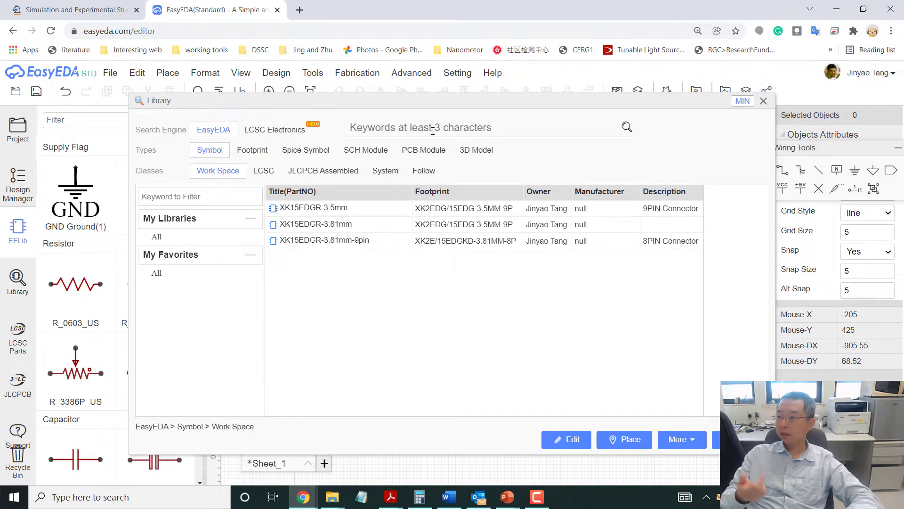
text(AD)
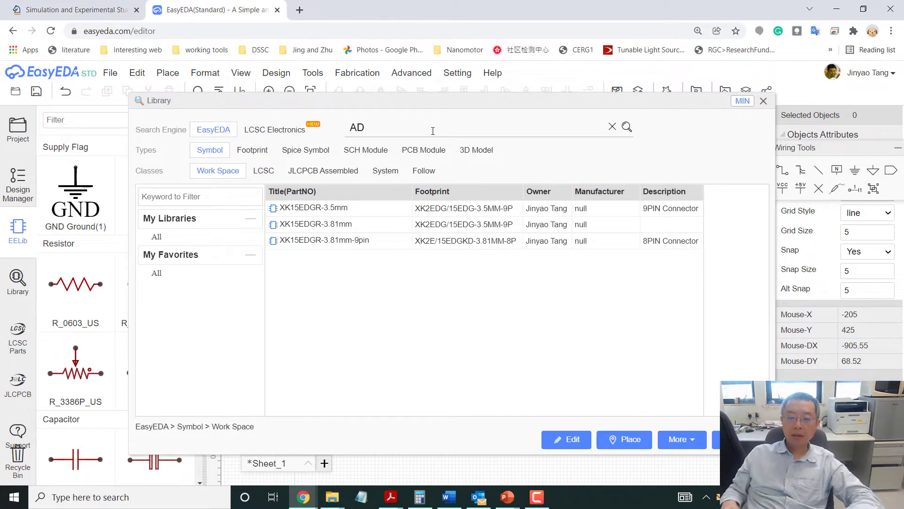
click(492, 72)
drag(903, 106, 277, 54)
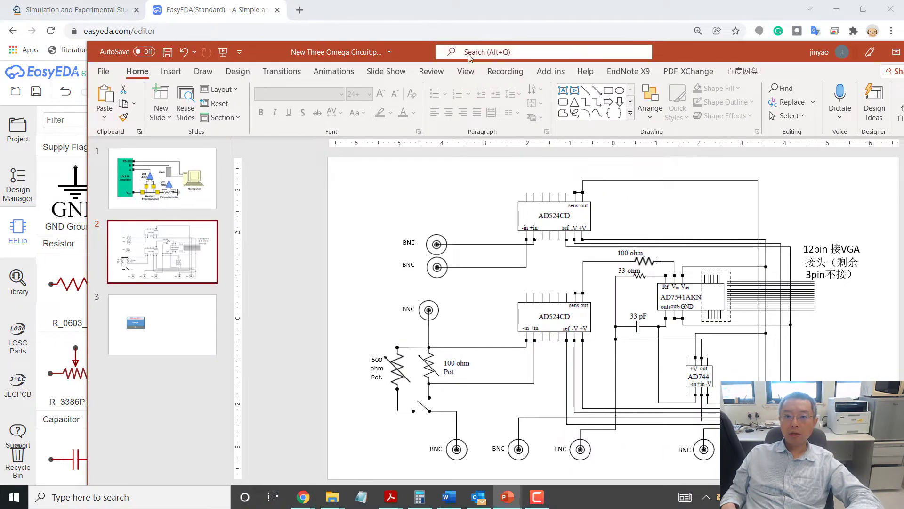
drag(407, 53, 903, 144)
double_click(473, 131)
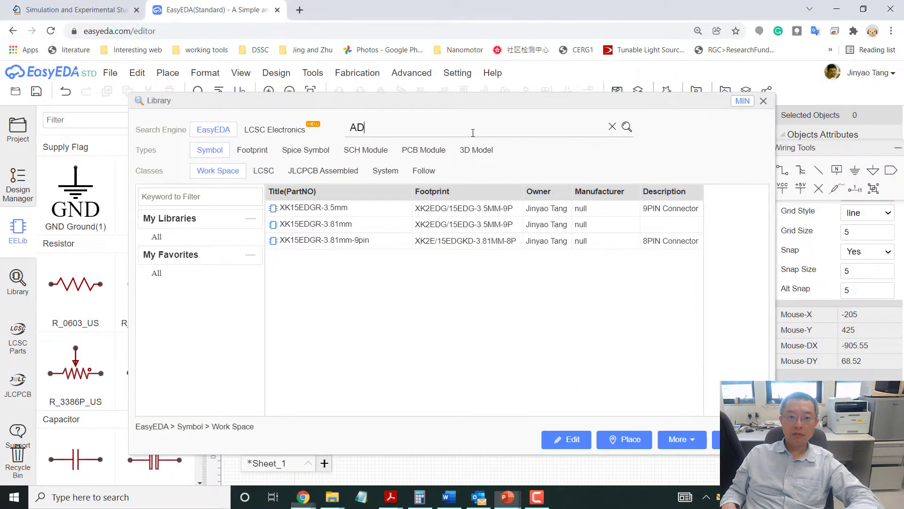
click(472, 131)
text(524)
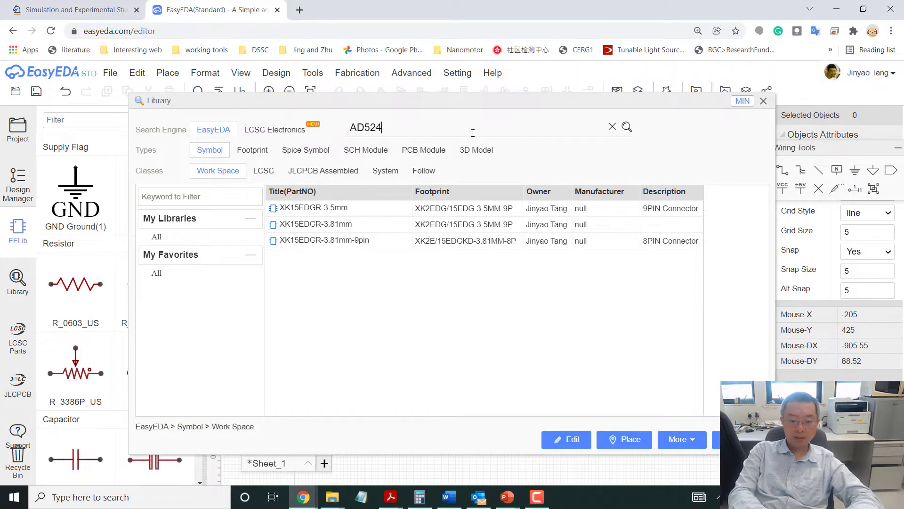
text(cd)
key(Return)
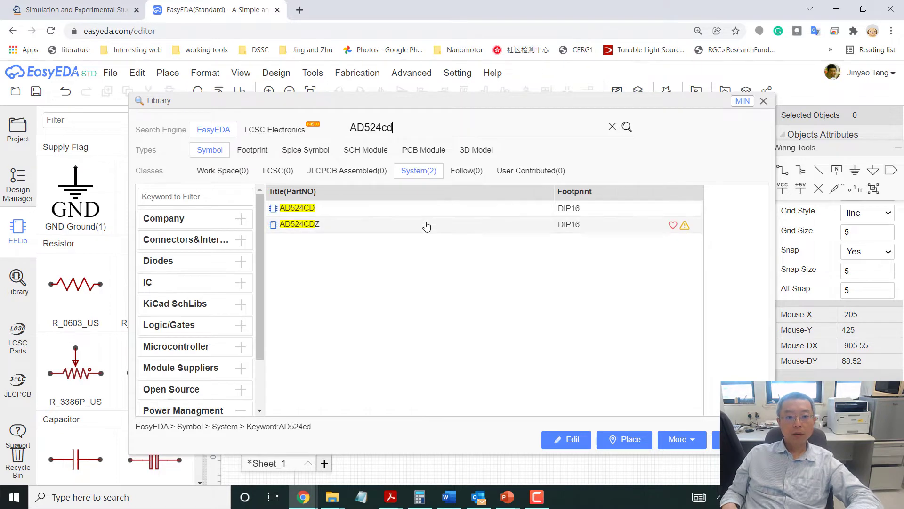
Compare the symbol and footprint previews of the AD524CD and AD524CDZ library parts.
click(344, 208)
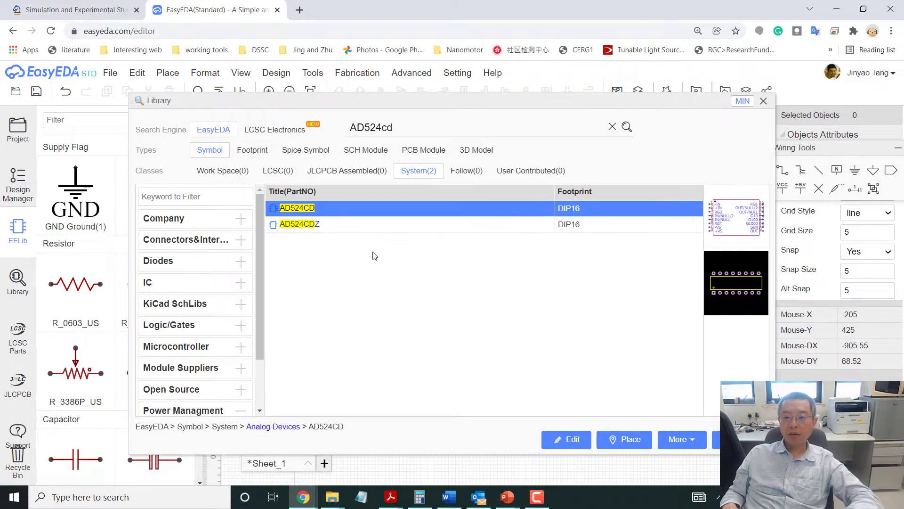
click(383, 226)
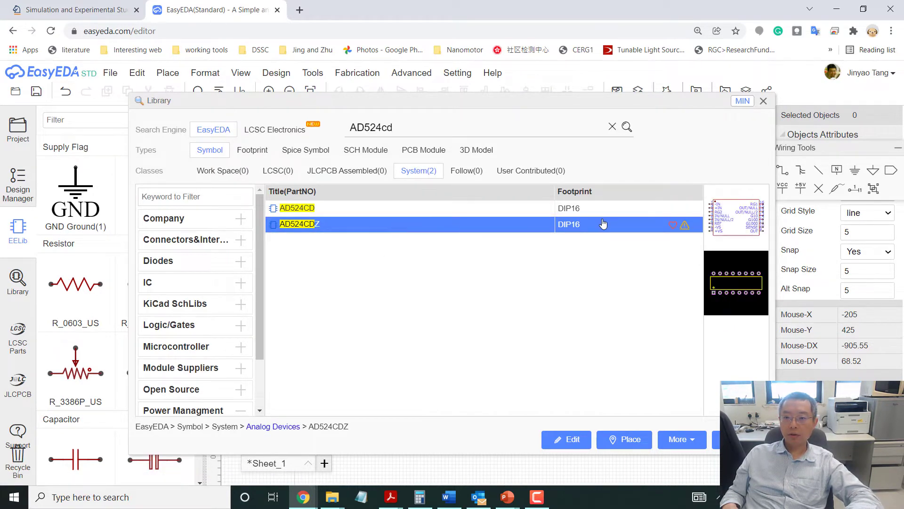
click(430, 209)
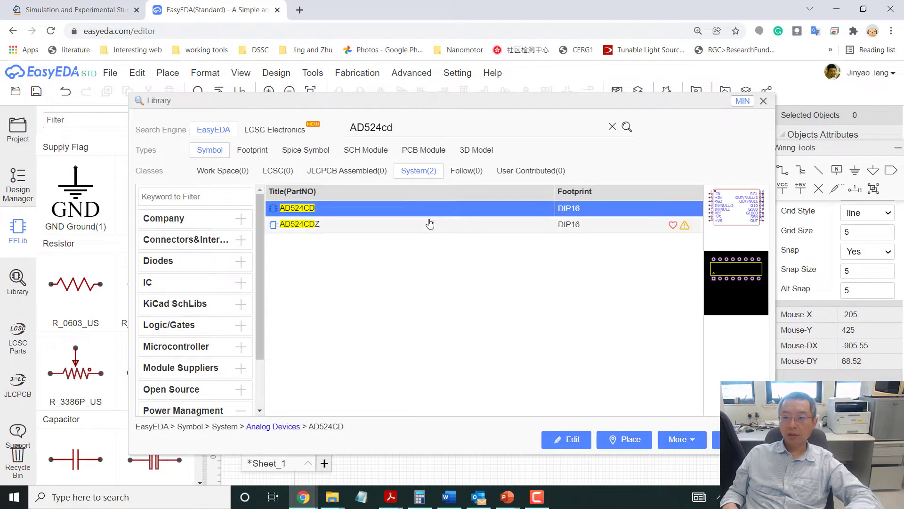
click(368, 225)
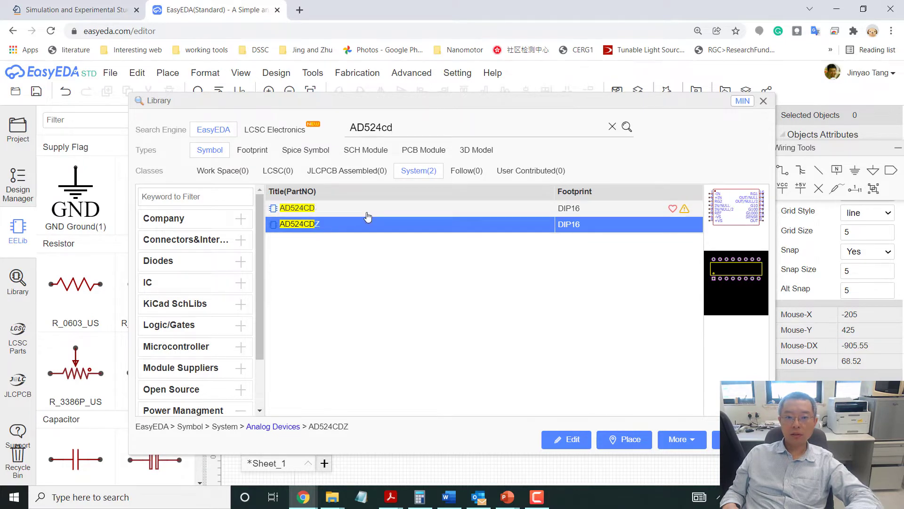
click(370, 212)
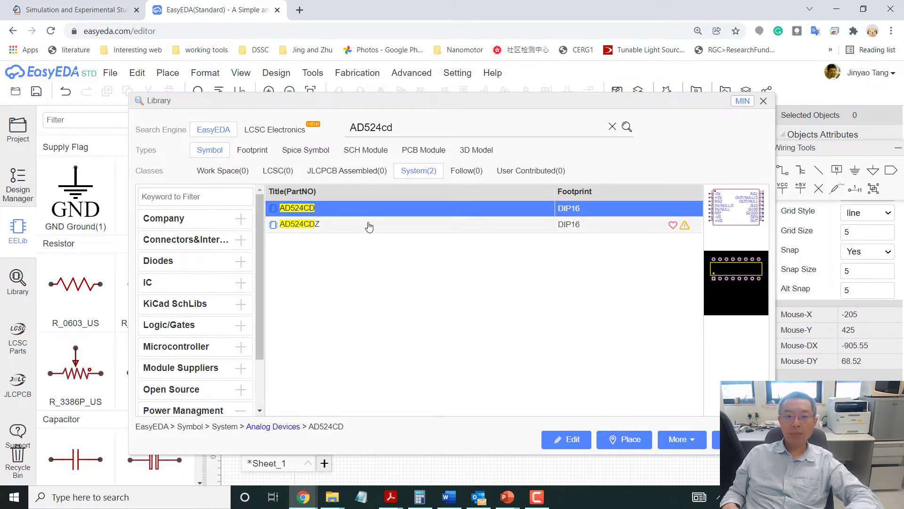
click(370, 224)
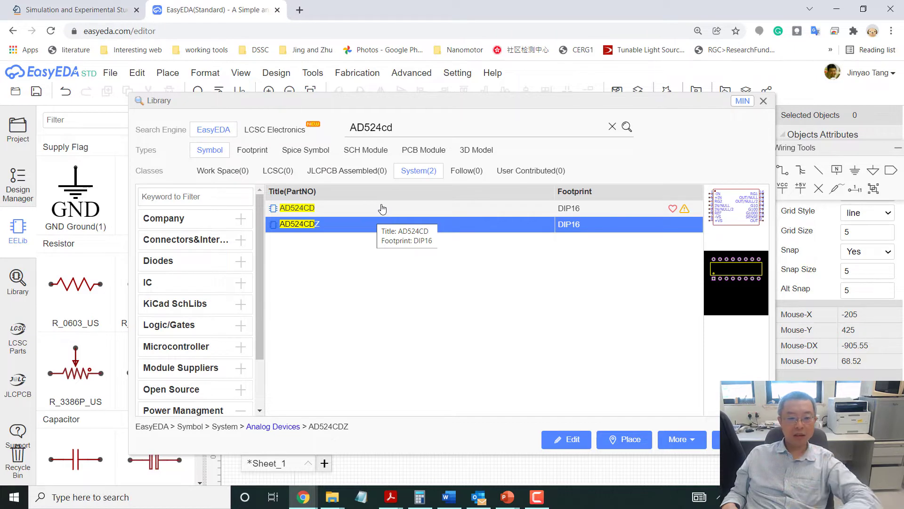
Place two AD524CD amplifiers one above the other in the left part of the sheet.
click(378, 212)
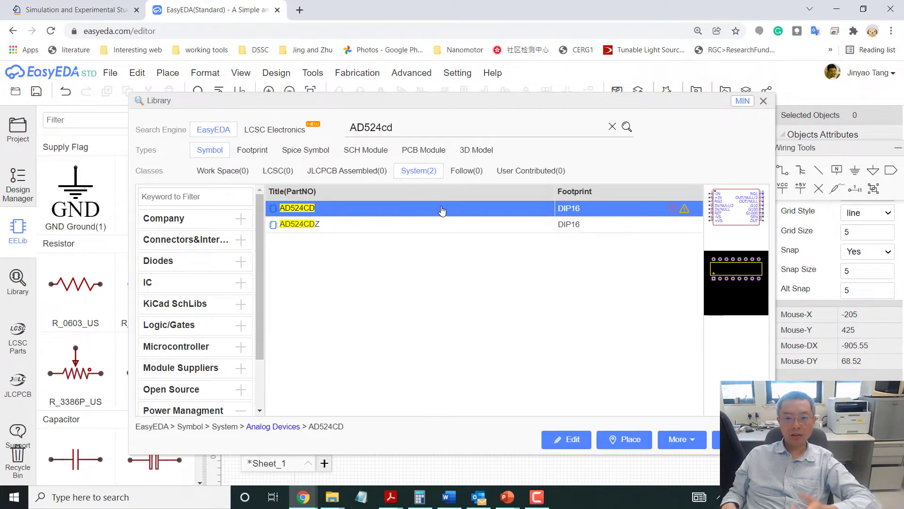
click(631, 440)
click(376, 241)
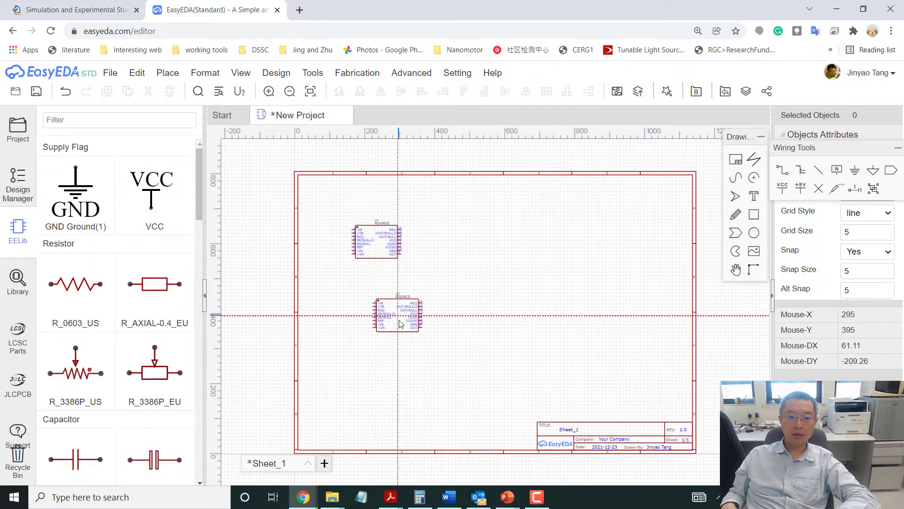
click(379, 327)
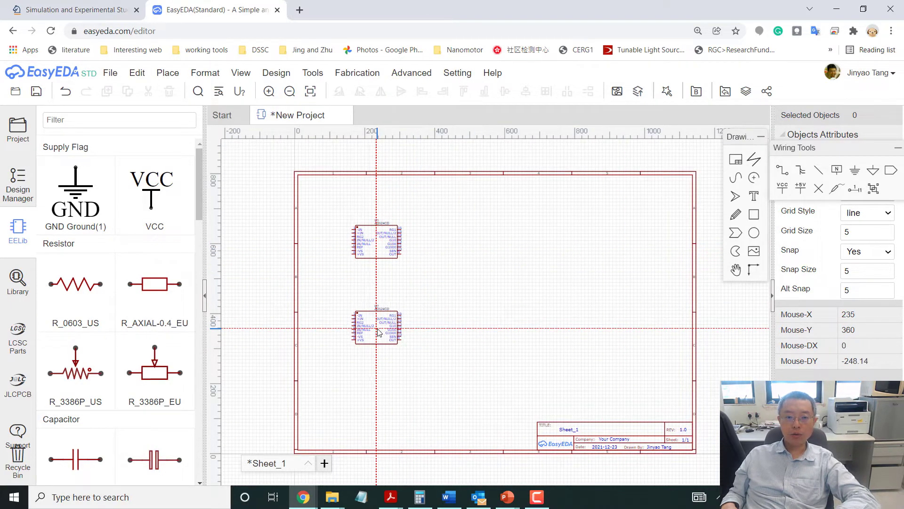
right_click(343, 322)
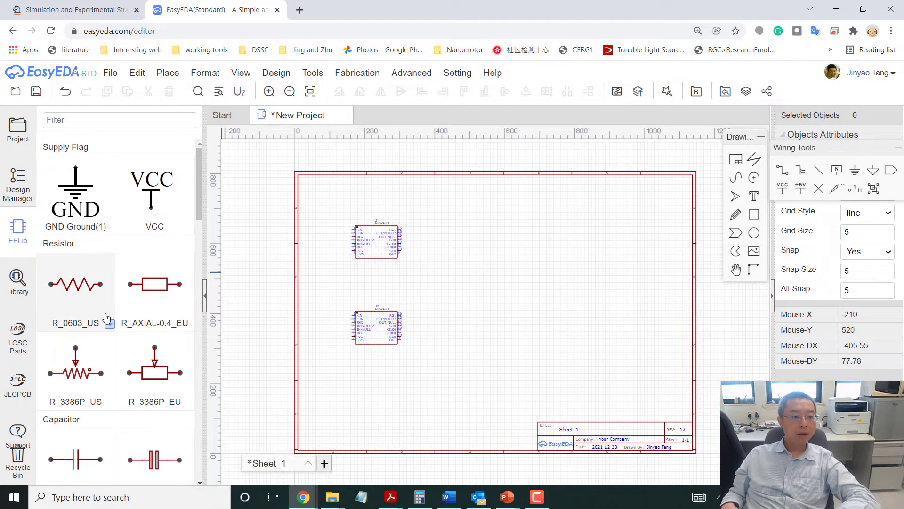
Search the symbol library for AD7541AKN.
click(17, 282)
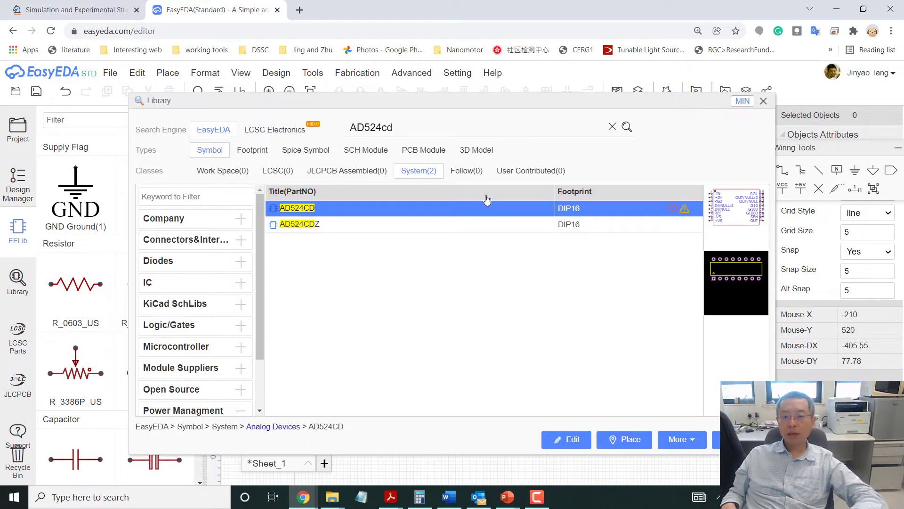
double_click(405, 134)
text(AD75)
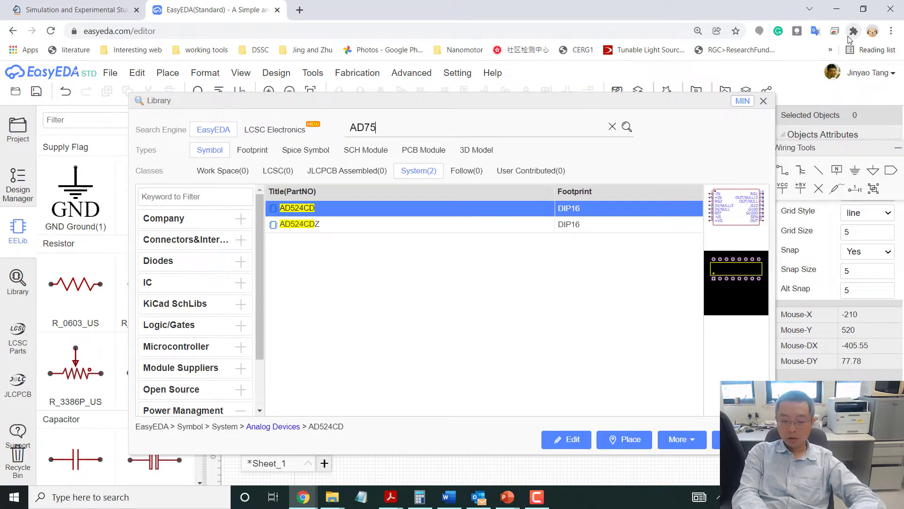
key(Return)
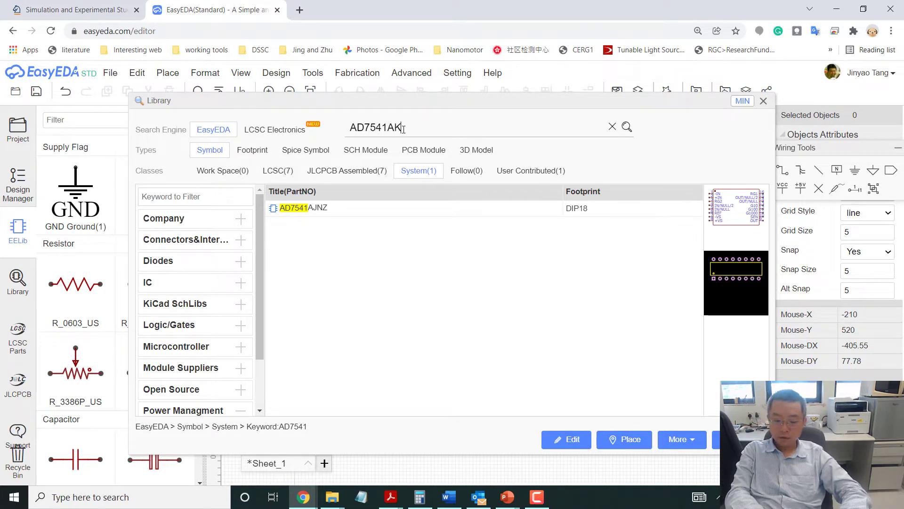
text(N)
key(Return)
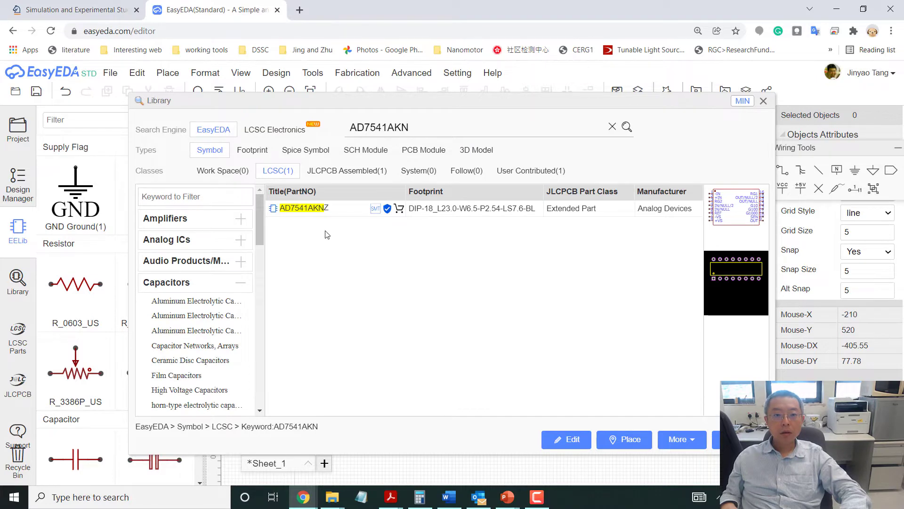
Place one AD7541AKNZ converter on the sheet, right of the two amplifiers and midway between them in height.
click(318, 213)
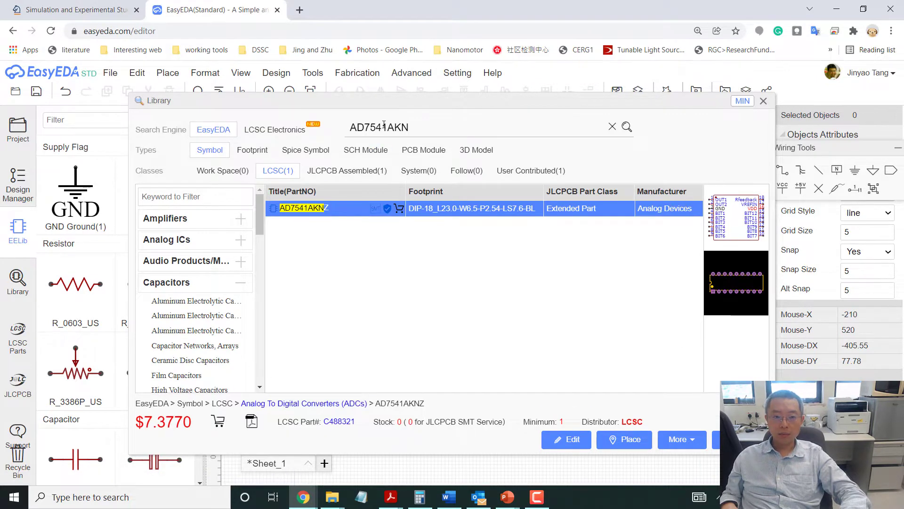
click(627, 446)
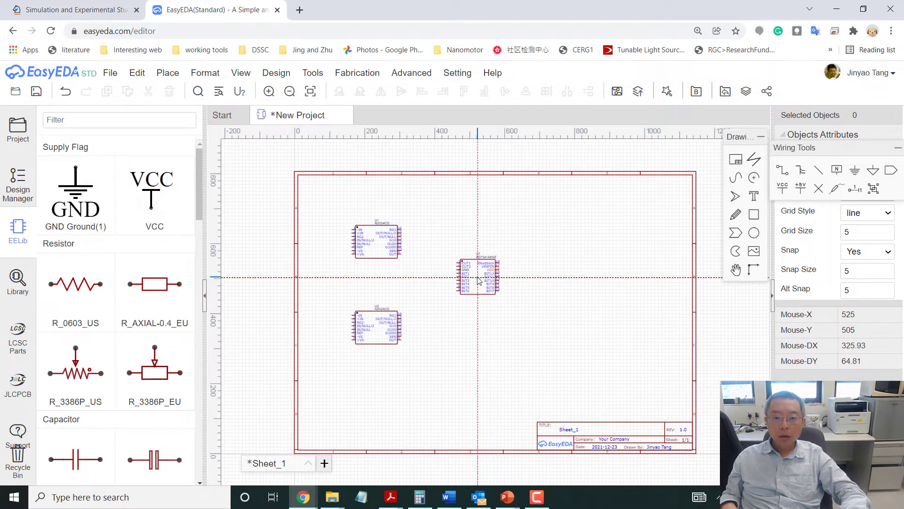
click(461, 283)
key(Escape)
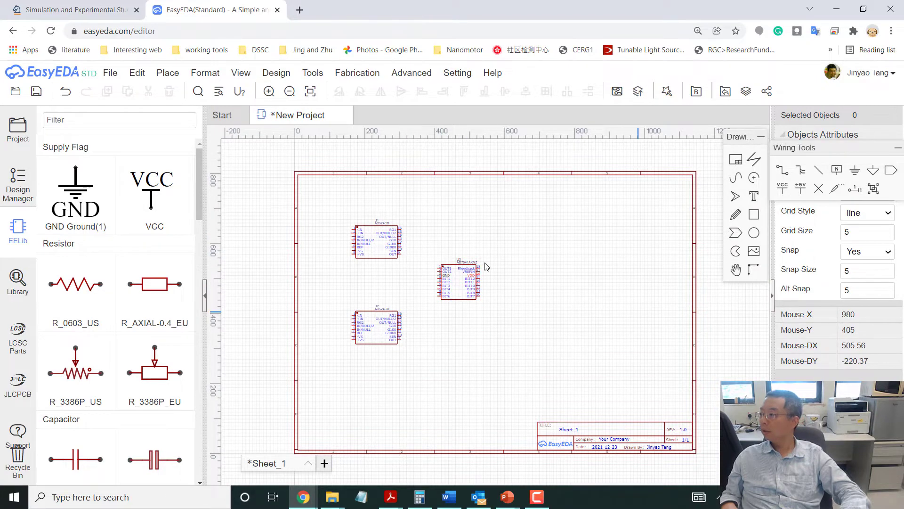
Replace the library search keyword with AD744 and run the search.
click(19, 283)
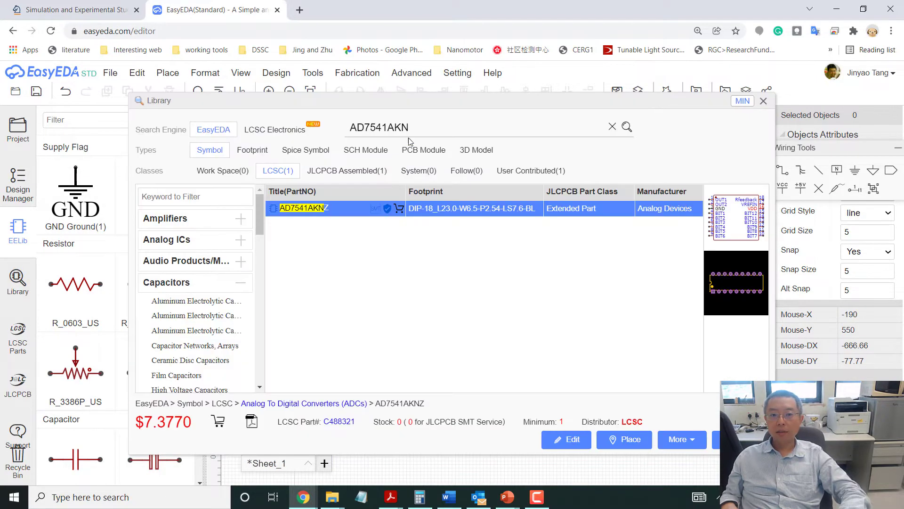
click(612, 127)
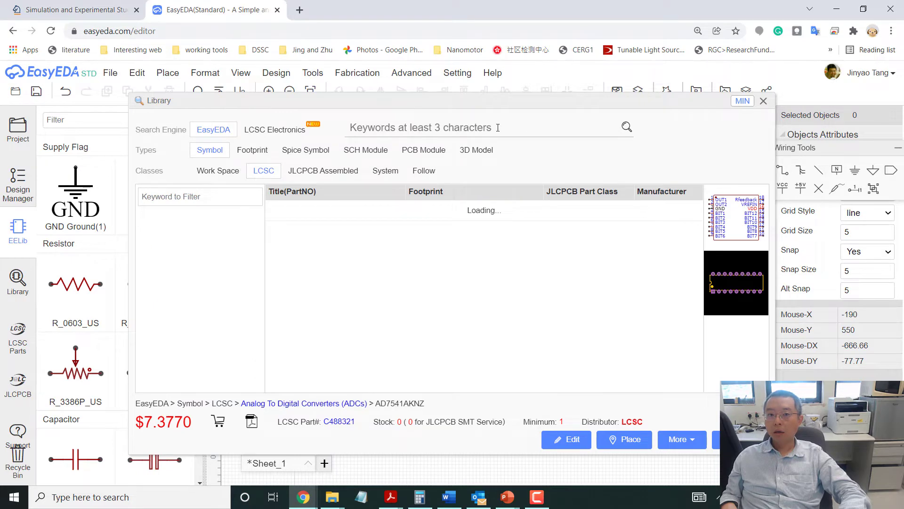
text(AD744)
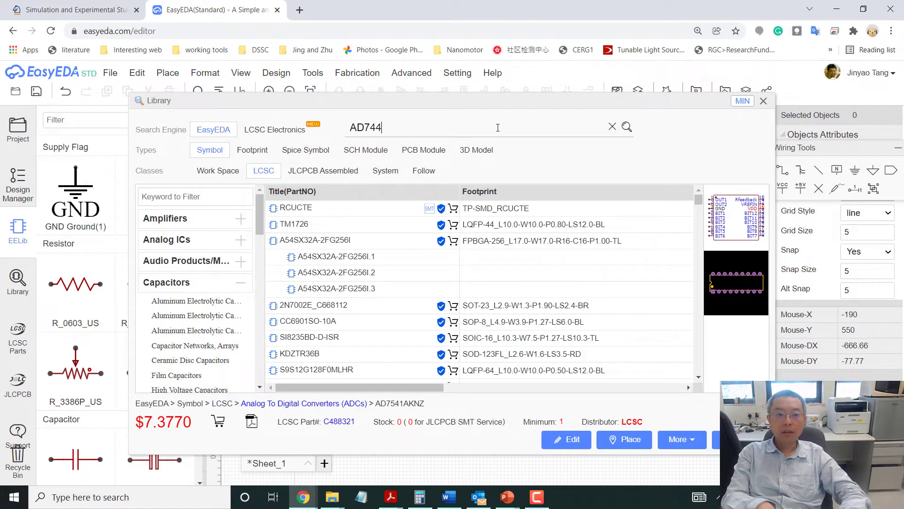
key(Return)
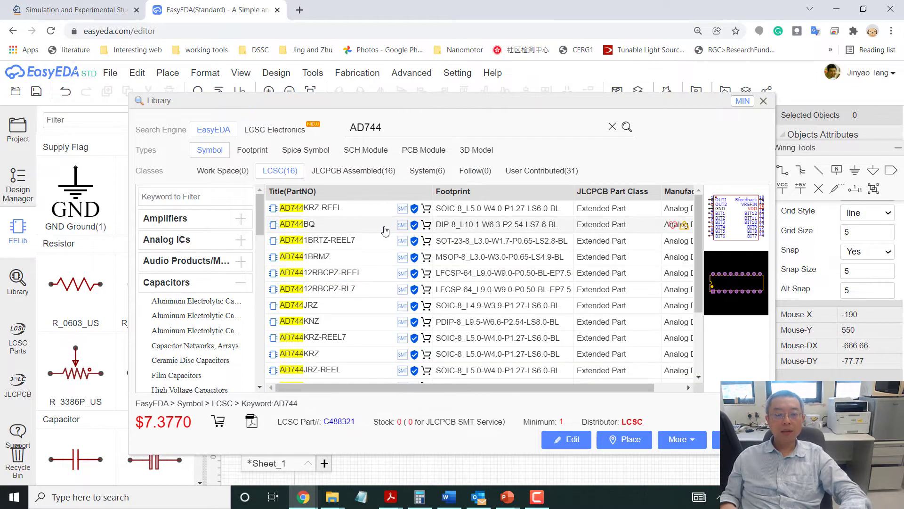
Compare the symbol and footprint previews of the AD744 variants to find a suitable package.
click(330, 230)
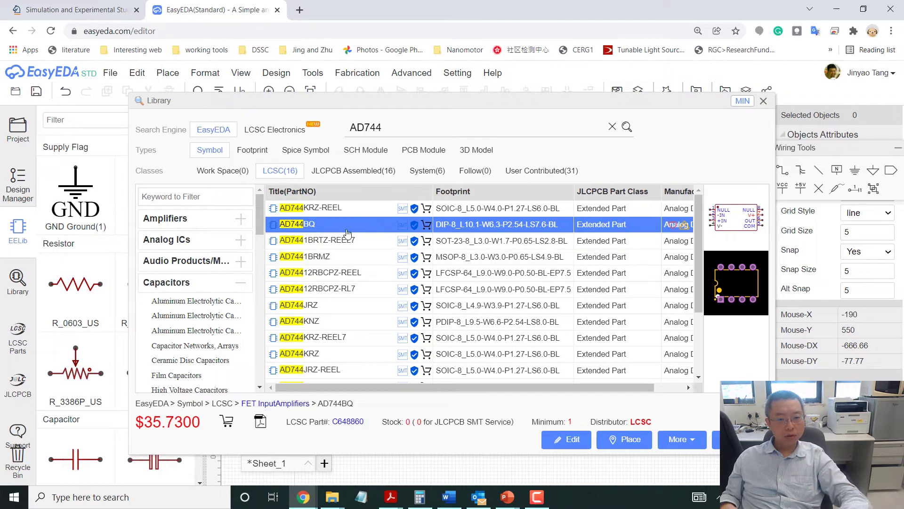
click(328, 211)
click(325, 241)
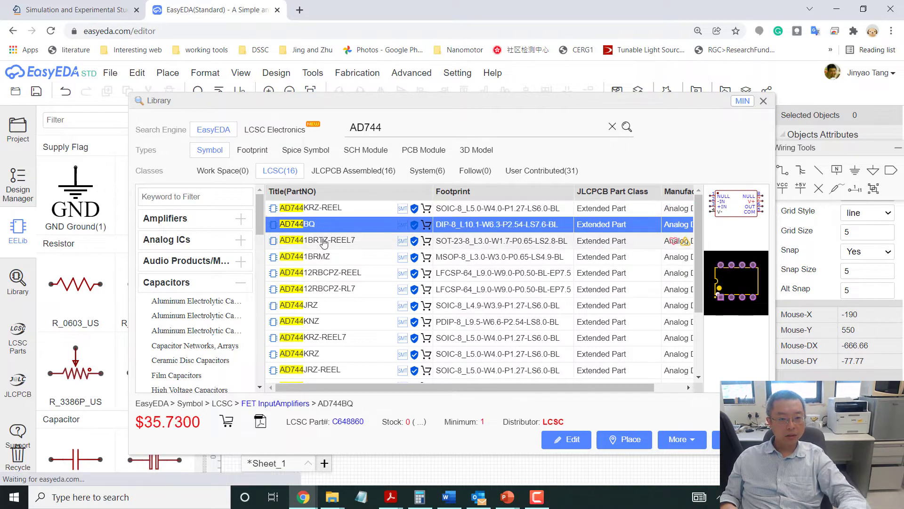
click(323, 257)
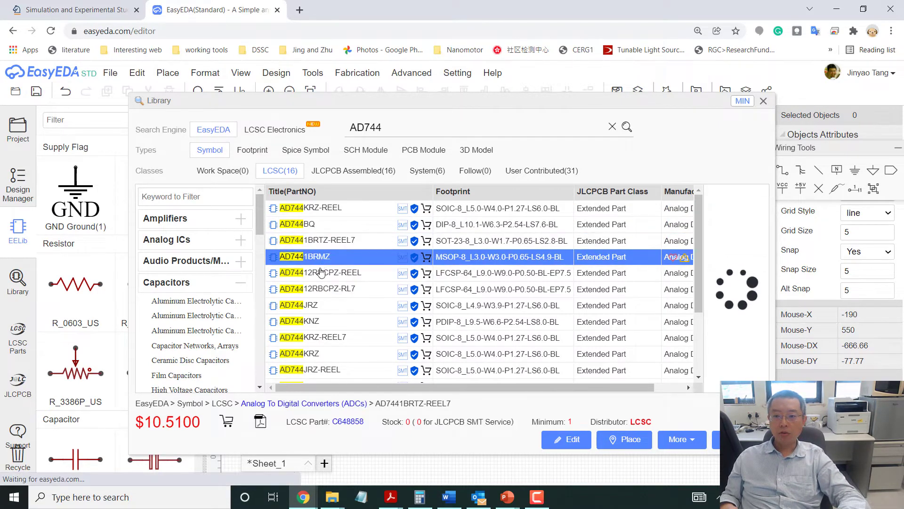
click(321, 273)
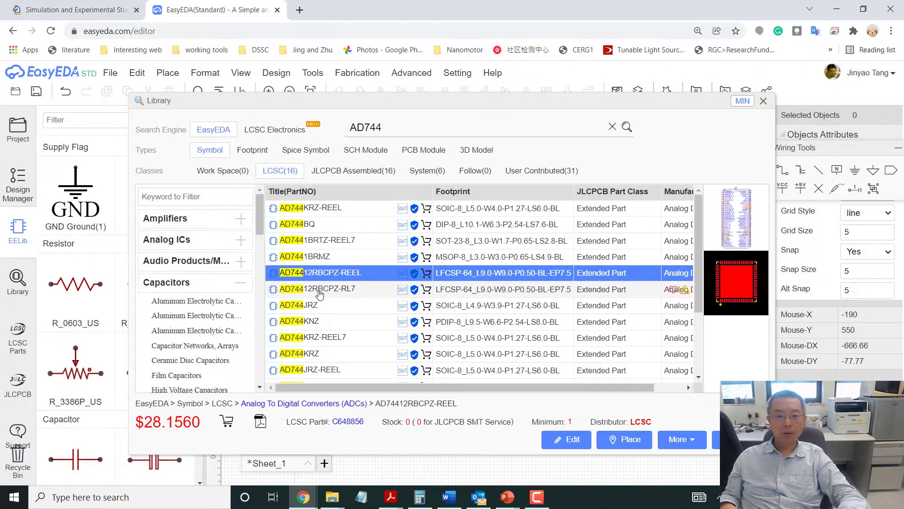
click(319, 291)
click(319, 306)
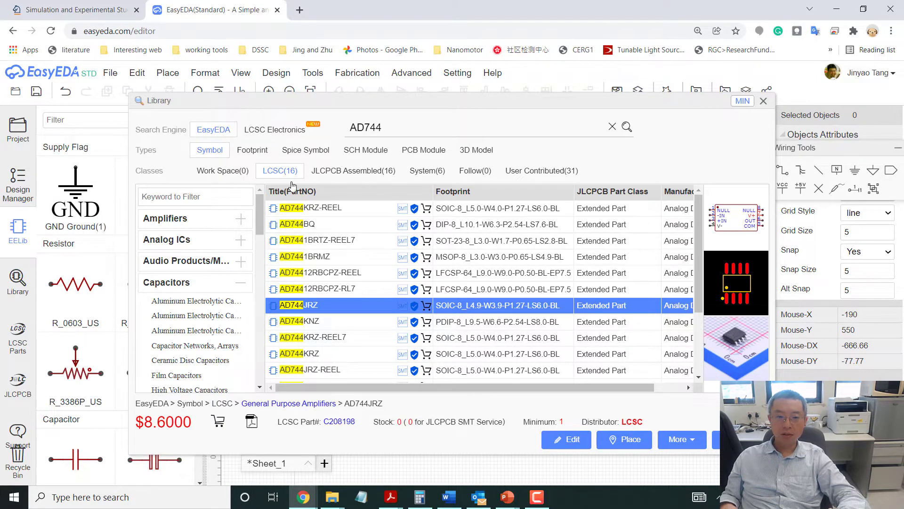
click(331, 211)
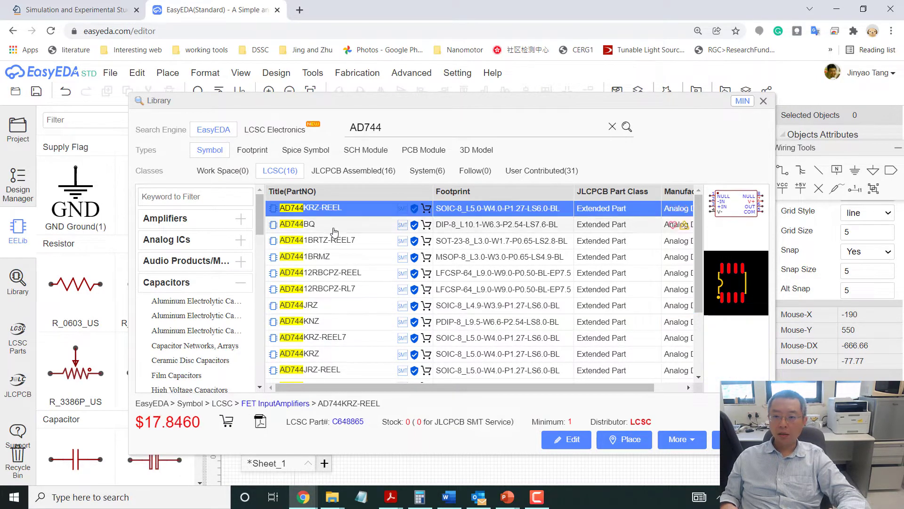
click(322, 226)
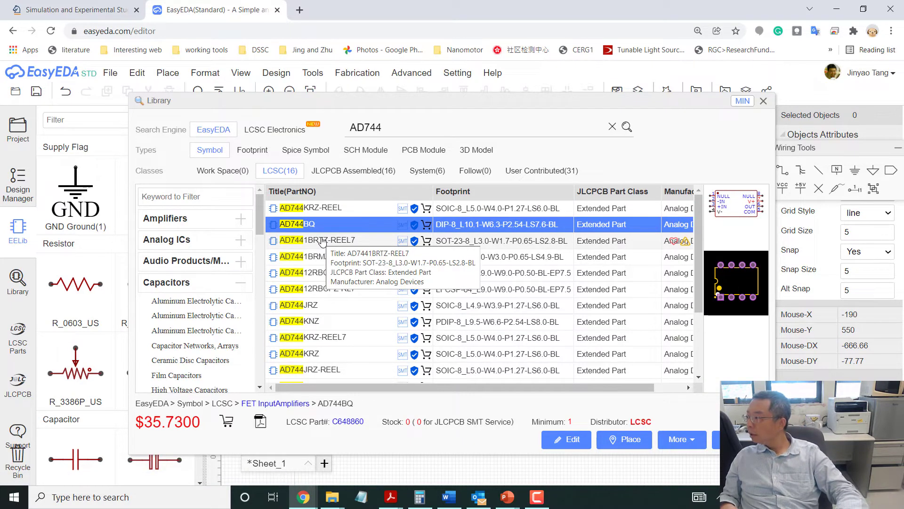
click(322, 242)
click(319, 257)
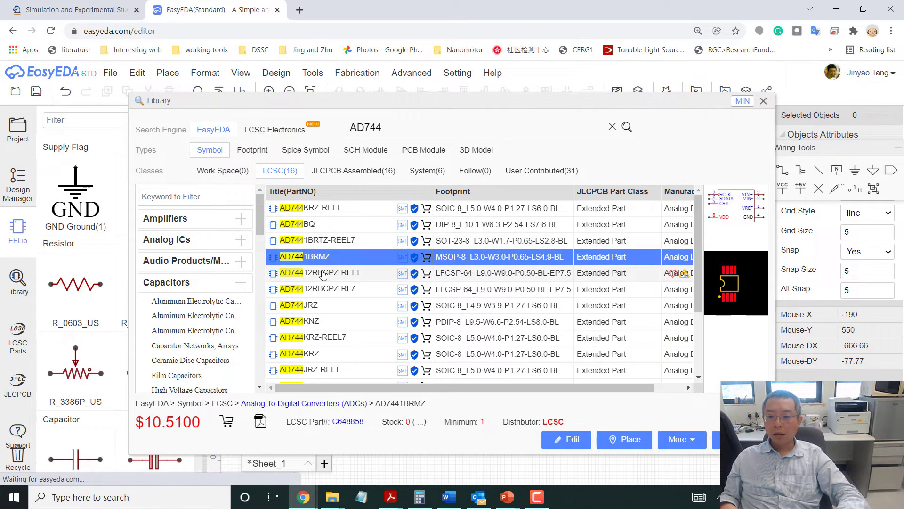
click(323, 274)
click(322, 290)
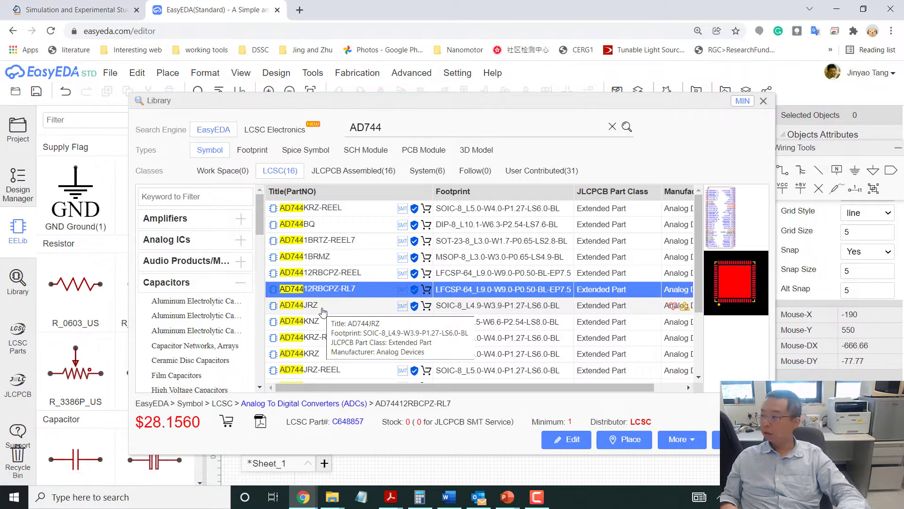
scroll(325, 302, down, 2)
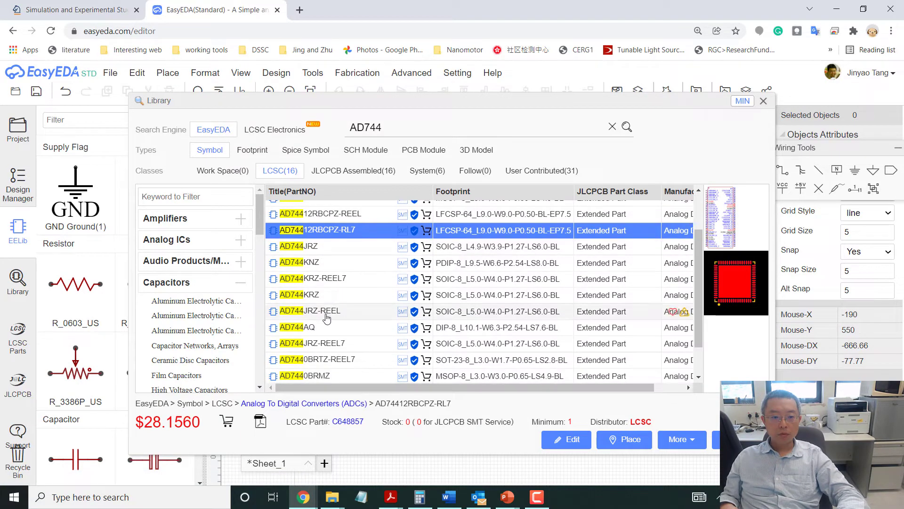
click(327, 263)
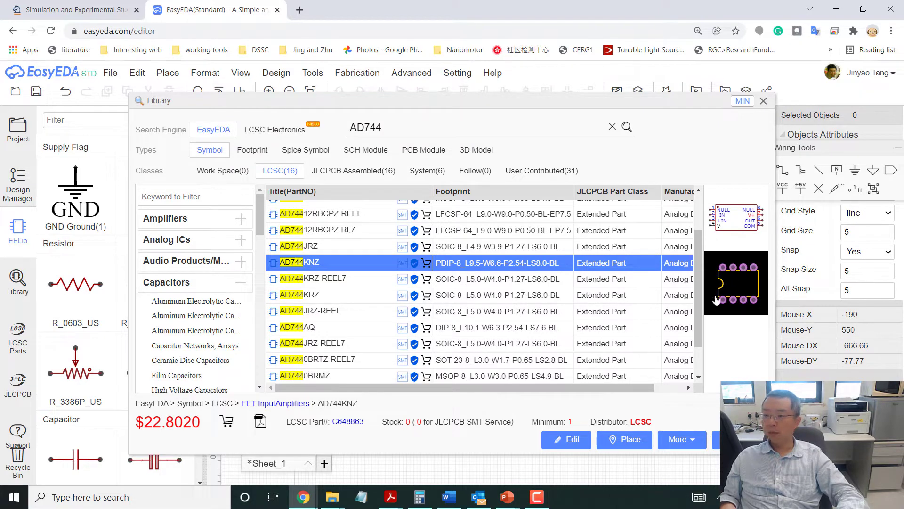
click(326, 296)
Place one AD744KNZ amplifier on the sheet to the right of the AD7541AKNZ.
click(328, 267)
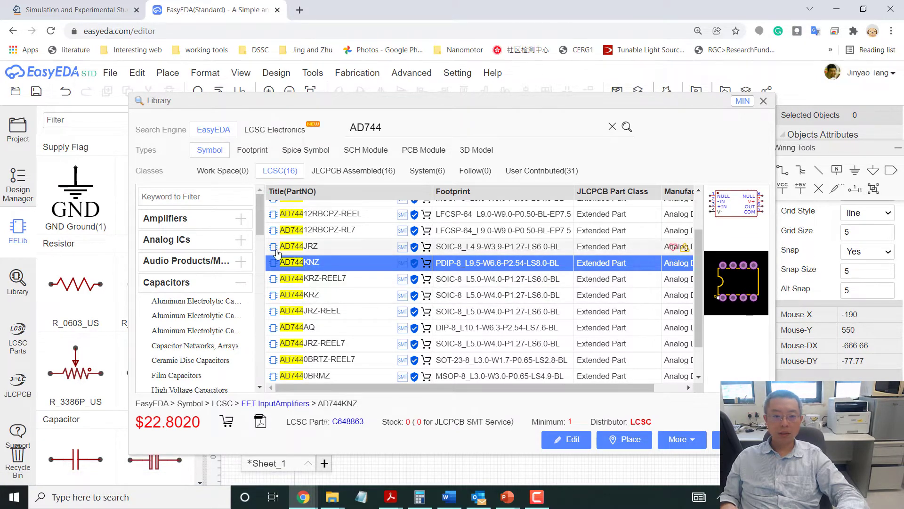
click(634, 440)
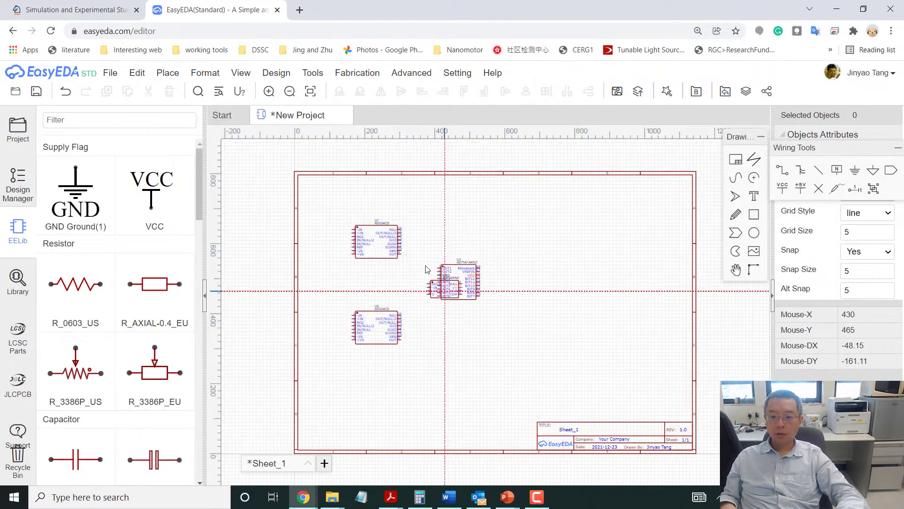
click(541, 291)
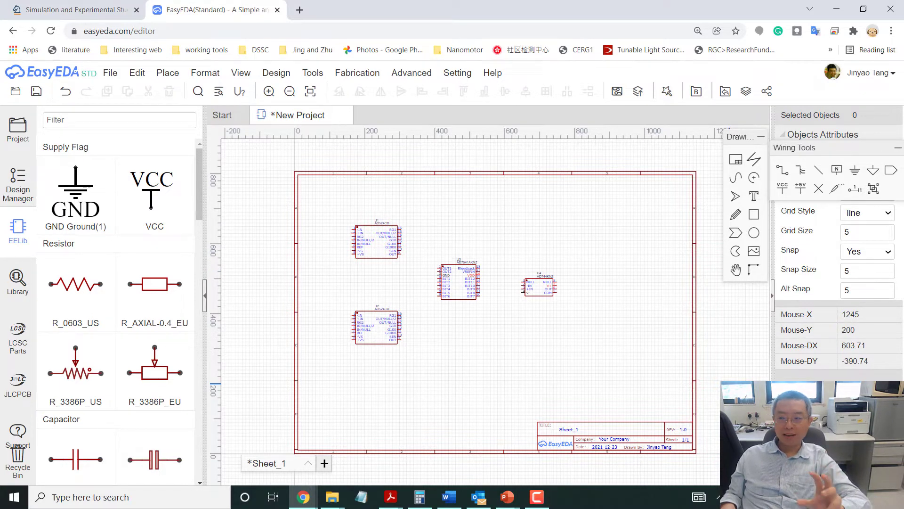
Change the sheet title in the title block to "3w measurement".
key(alt+Tab)
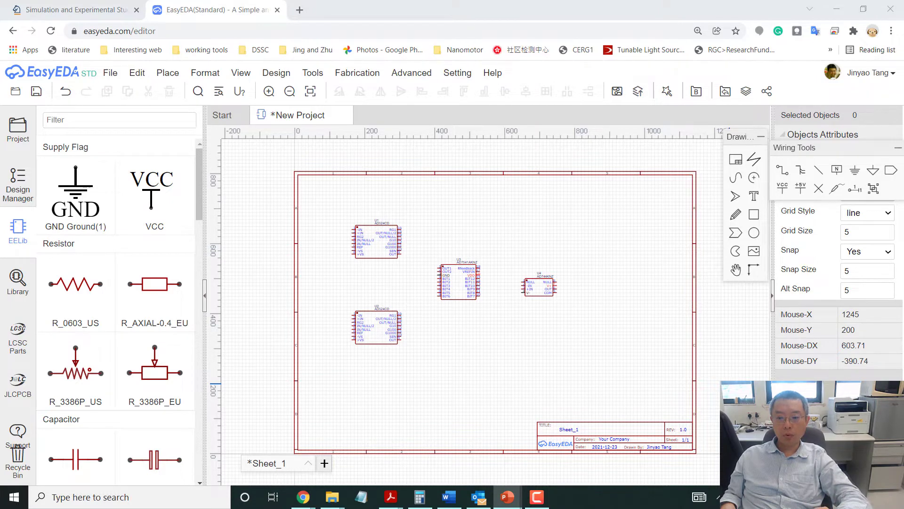
click(610, 439)
click(610, 439)
click(598, 430)
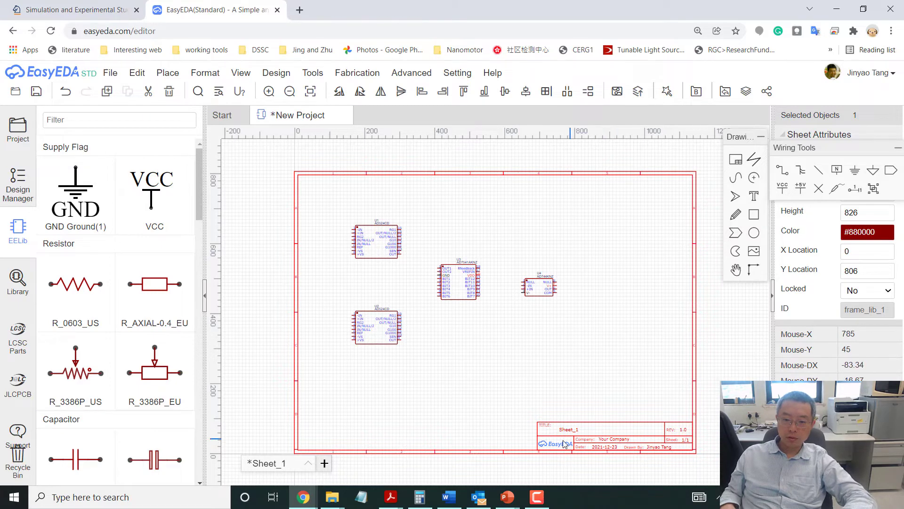
double_click(572, 430)
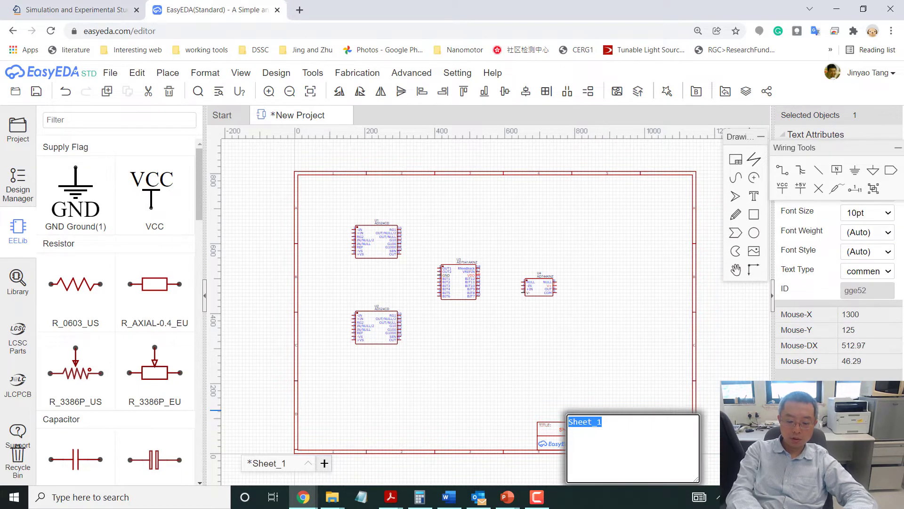
text(2)
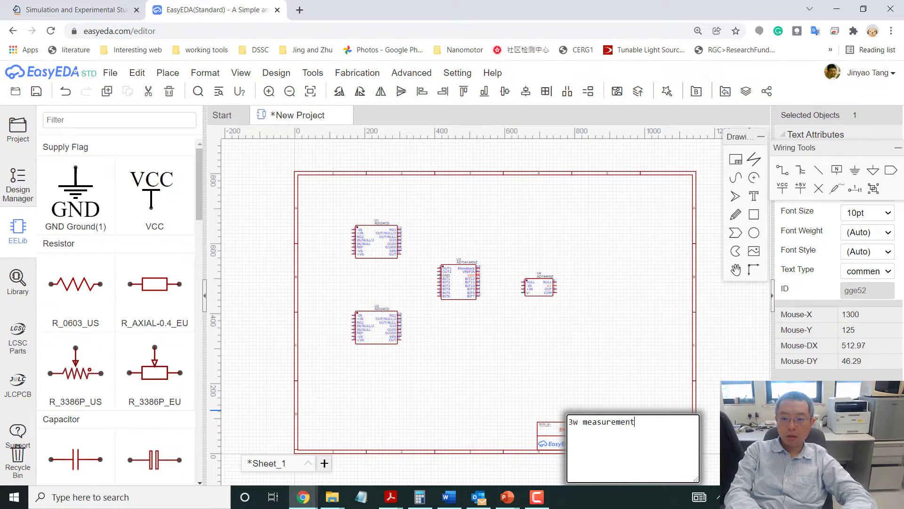
click(751, 410)
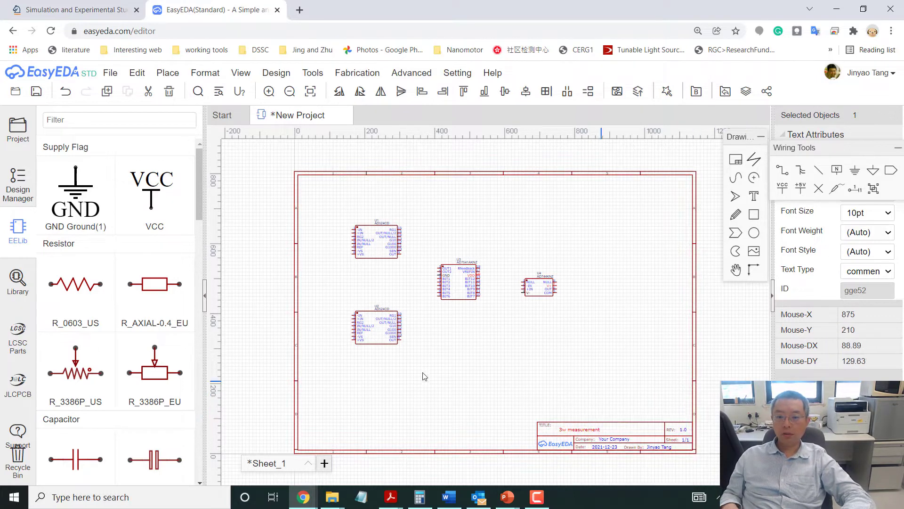
Replace the placeholder company in the title block with the lab's name.
double_click(619, 441)
text(JY Tang lab)
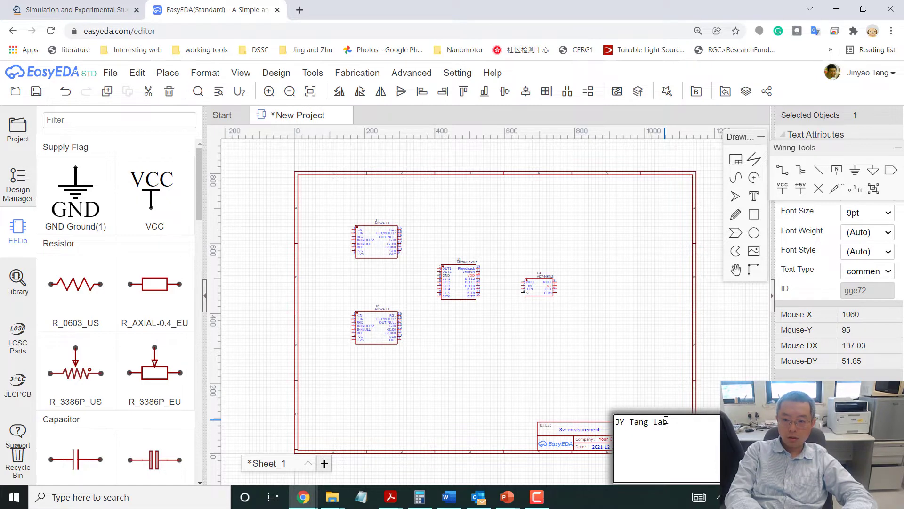
key(Return)
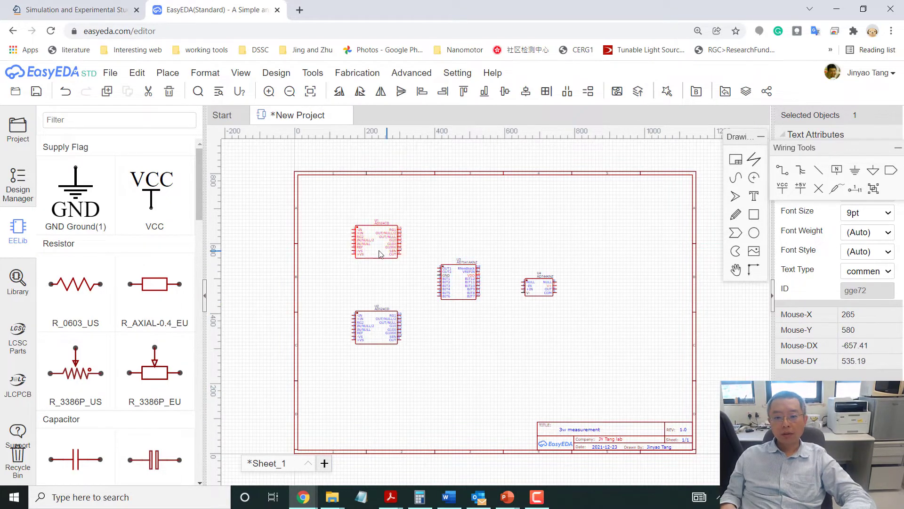
On the Taobao listing, check the 9P variant of the XK15EDGR-3.5MM connector, its photos and its dimension drawing.
key(alt+Tab)
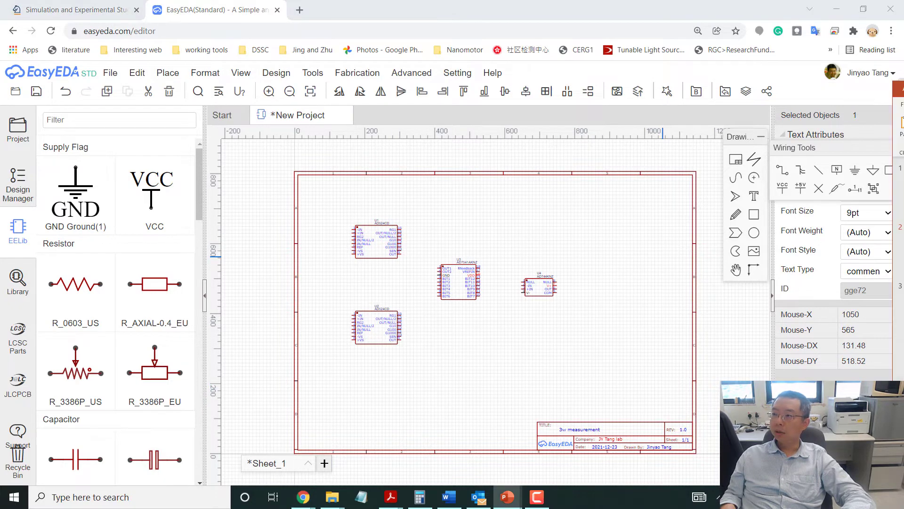
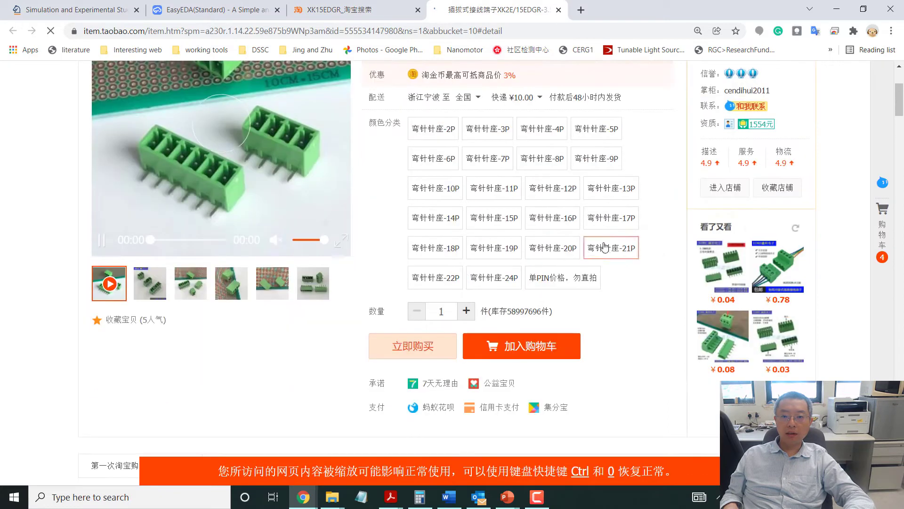
click(596, 158)
scroll(269, 288, down, 4)
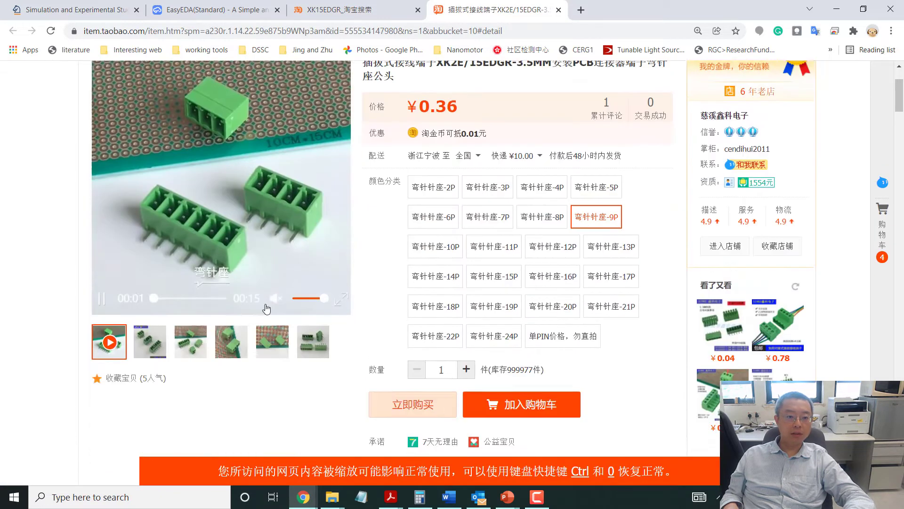
scroll(253, 278, up, 1)
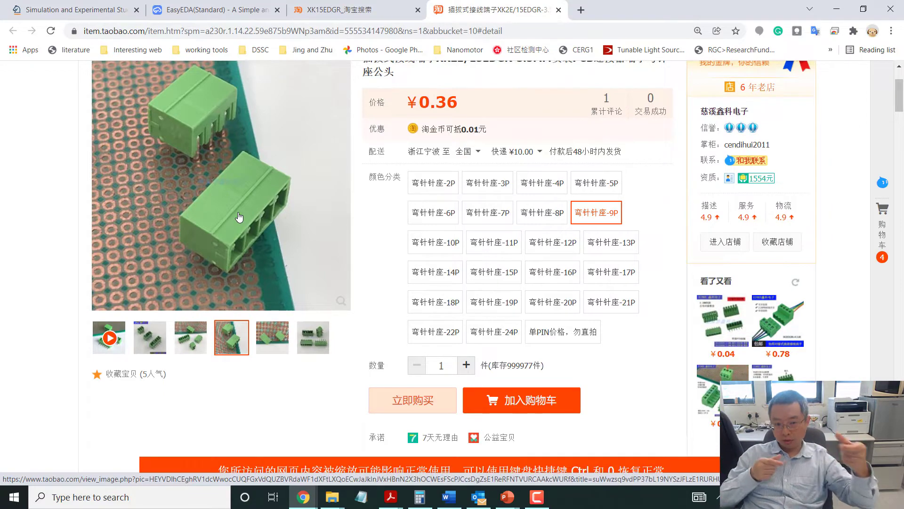
scroll(238, 235, down, 15)
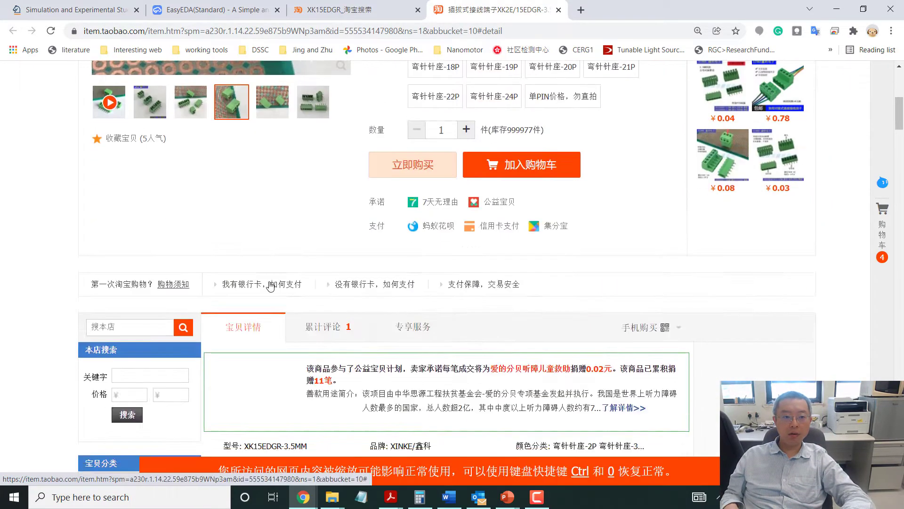
scroll(314, 292, up, 5)
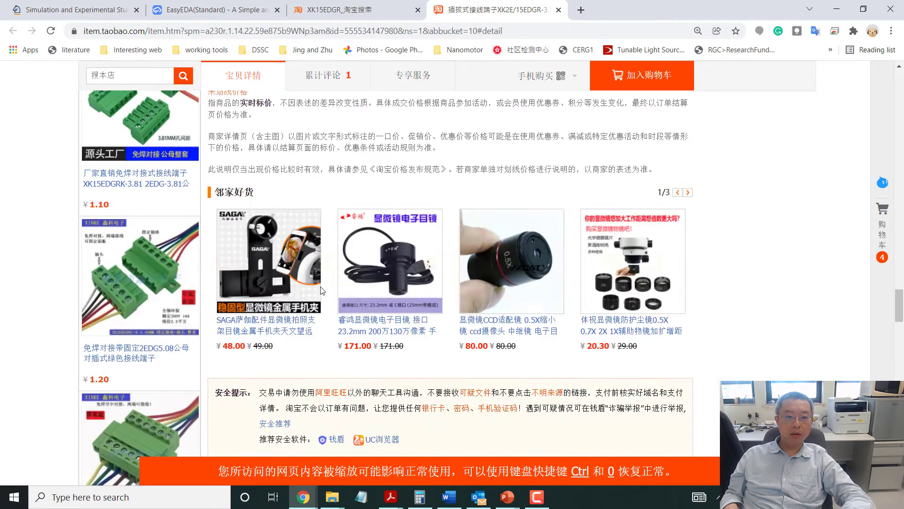
scroll(377, 287, down, 5)
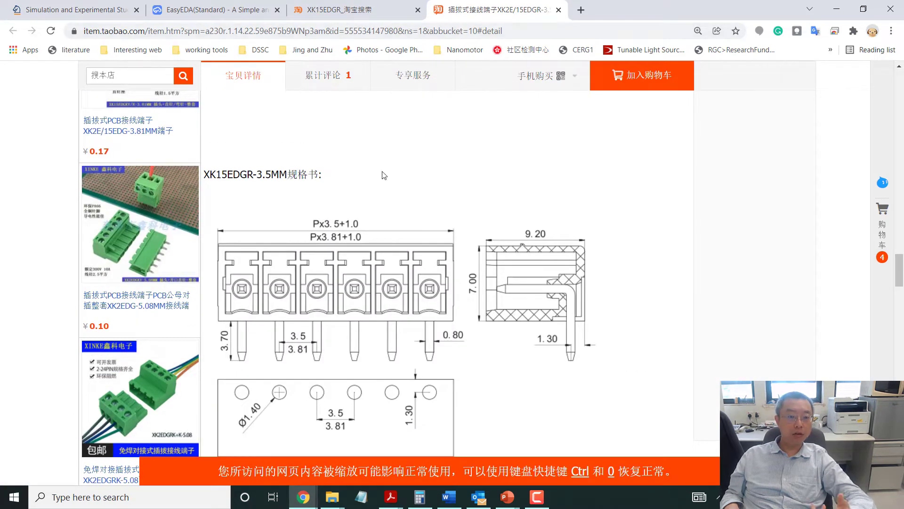
Return to EasyEDA and place one XK15EDGR-3.5mm 9-pin connector from the library on the sheet above the AD744KNZ.
click(242, 14)
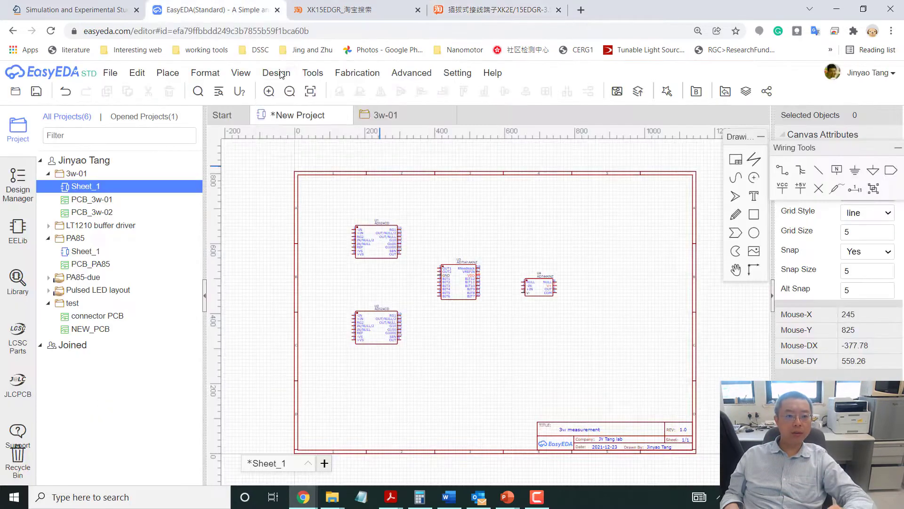
click(18, 229)
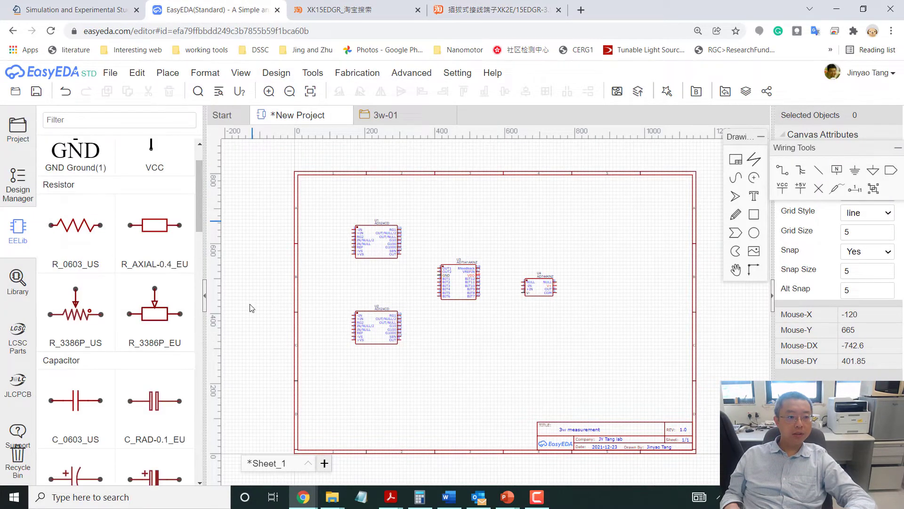
click(18, 281)
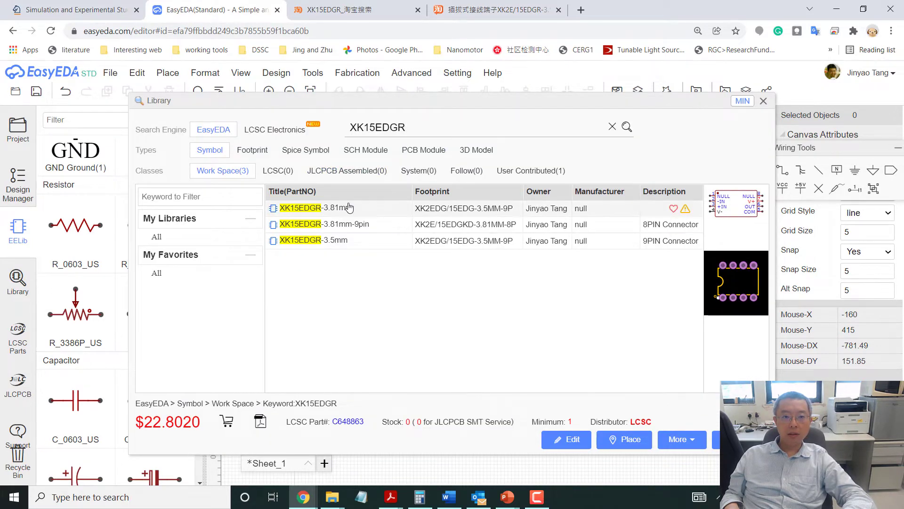
click(674, 242)
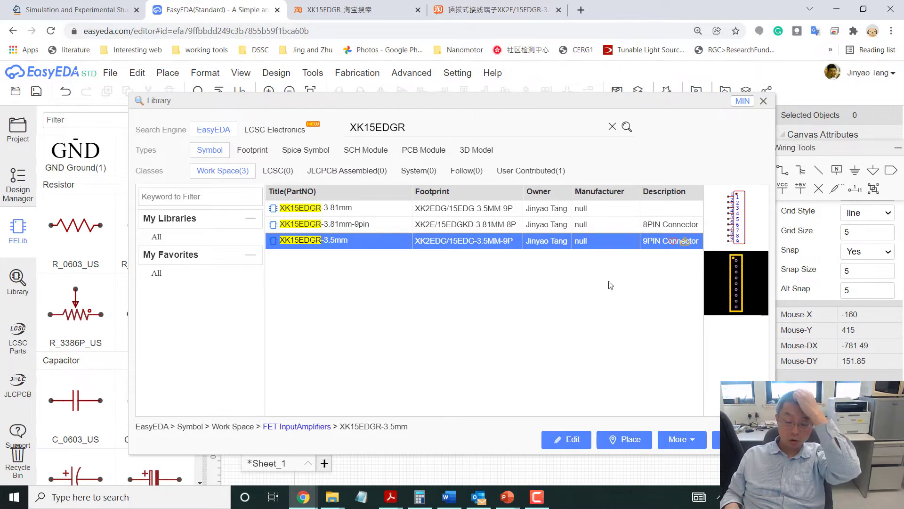
click(628, 441)
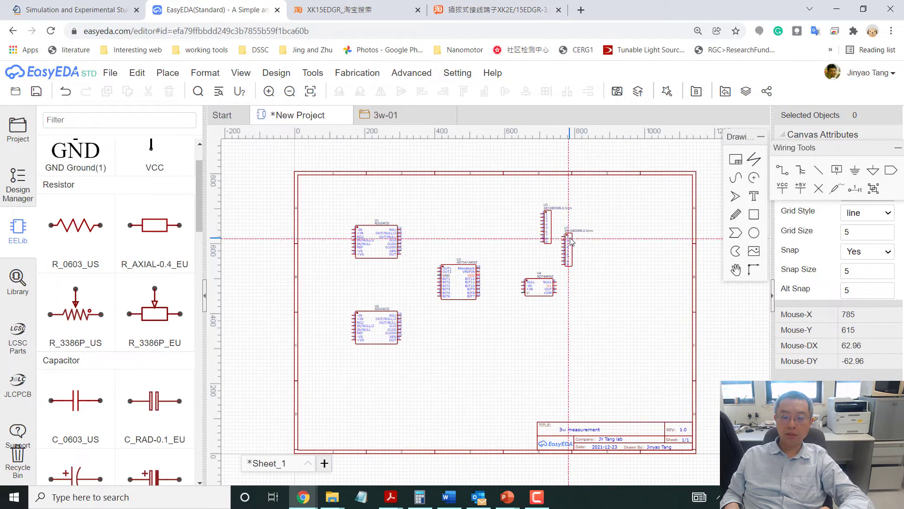
key(Escape)
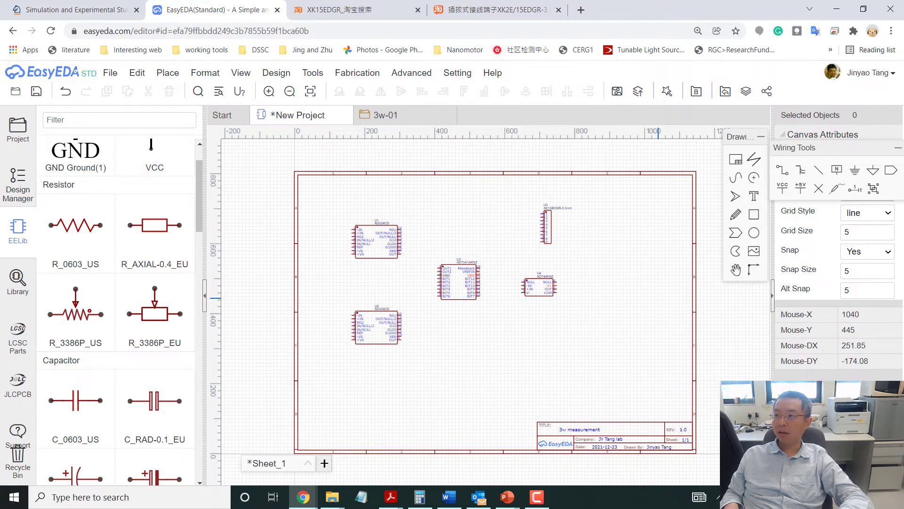
After checking the PowerPoint circuit slide, shift the upper AD524CD slightly right and down and rotate it 90 degrees counterclockwise.
drag(903, 88, 189, 42)
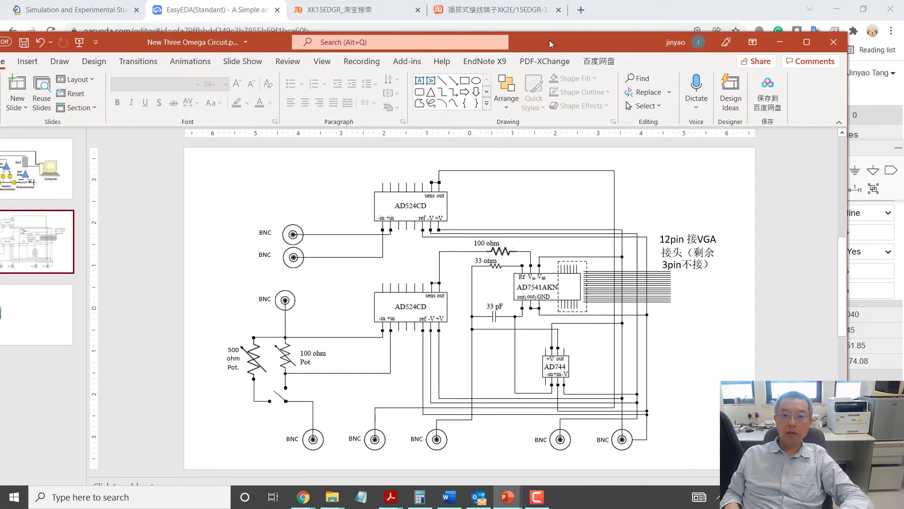
drag(549, 44, 903, 89)
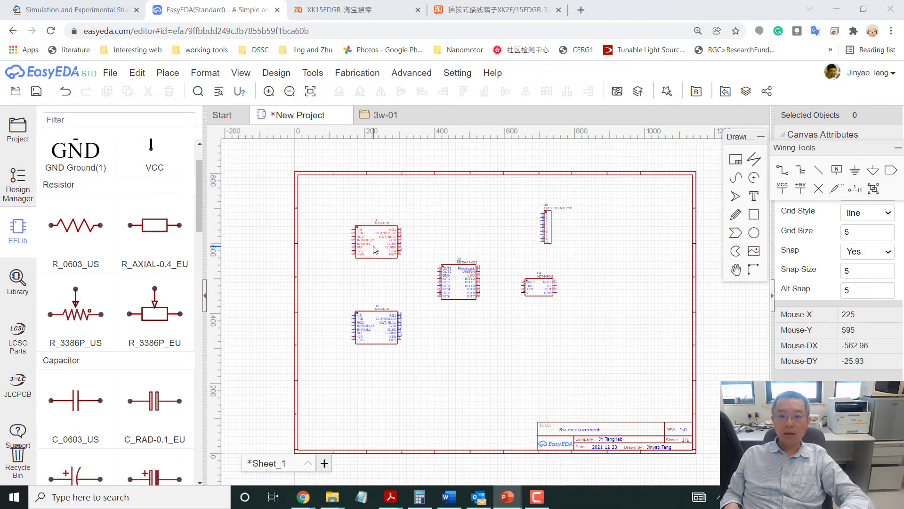
scroll(392, 255, up, 5)
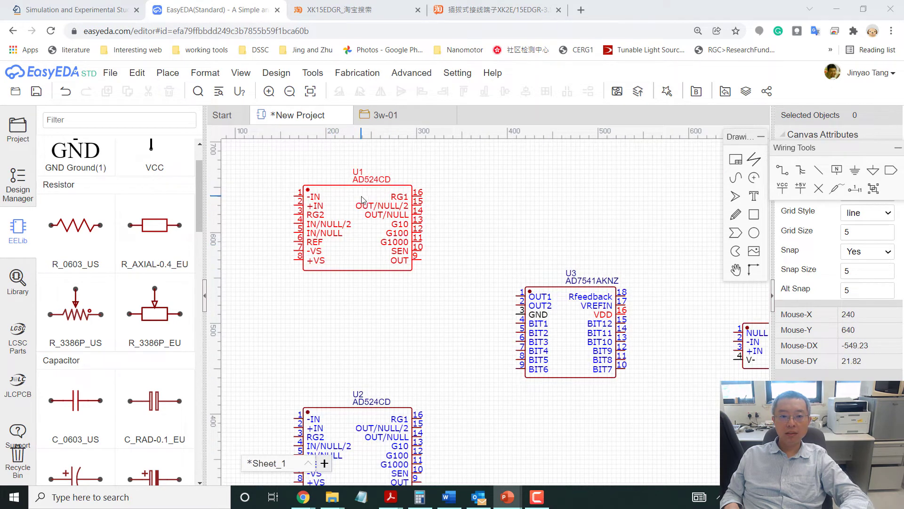
click(393, 218)
drag(381, 192, 426, 200)
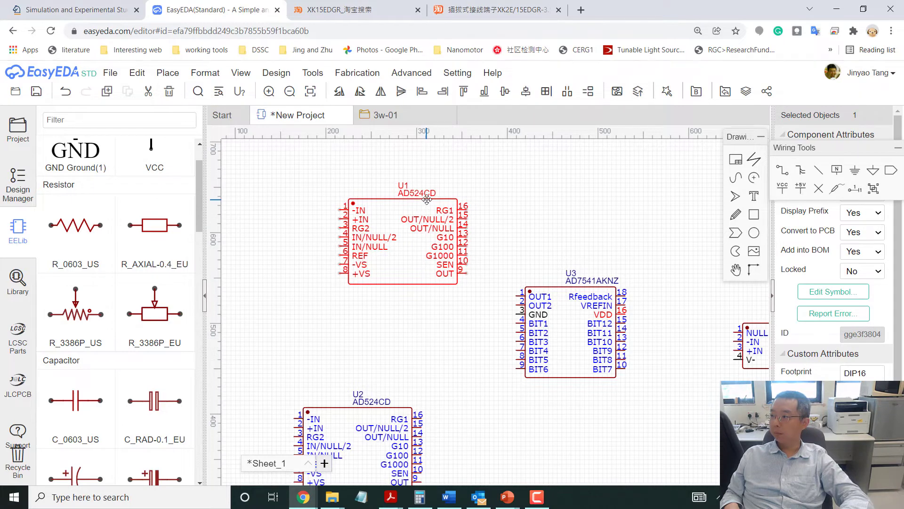
key(space)
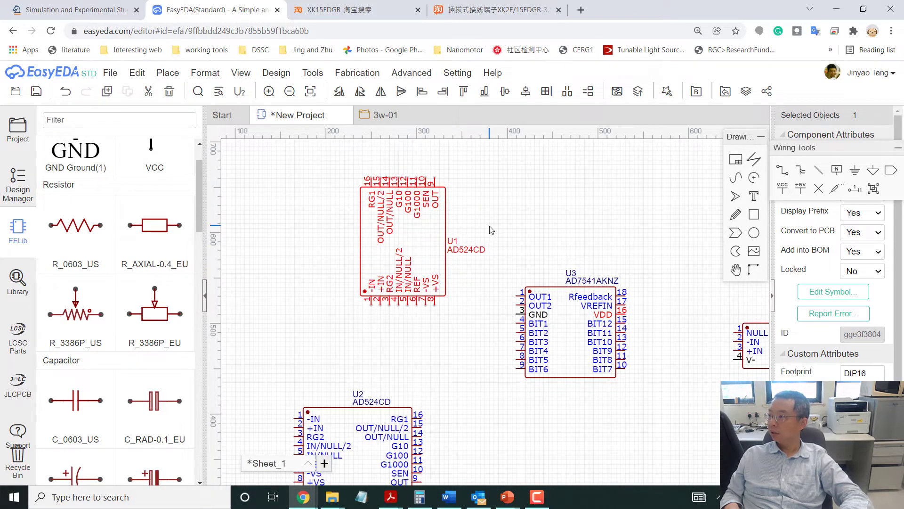
click(529, 212)
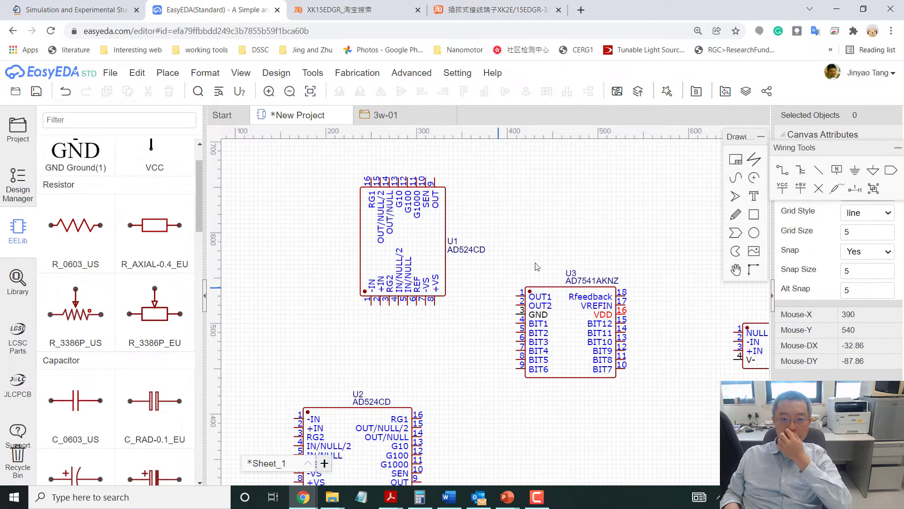
Move the XK15EDGR-3.5mm connector left to a spot above and to the right of the AD7541AKNZ.
scroll(610, 239, down, 2)
scroll(639, 231, down, 1)
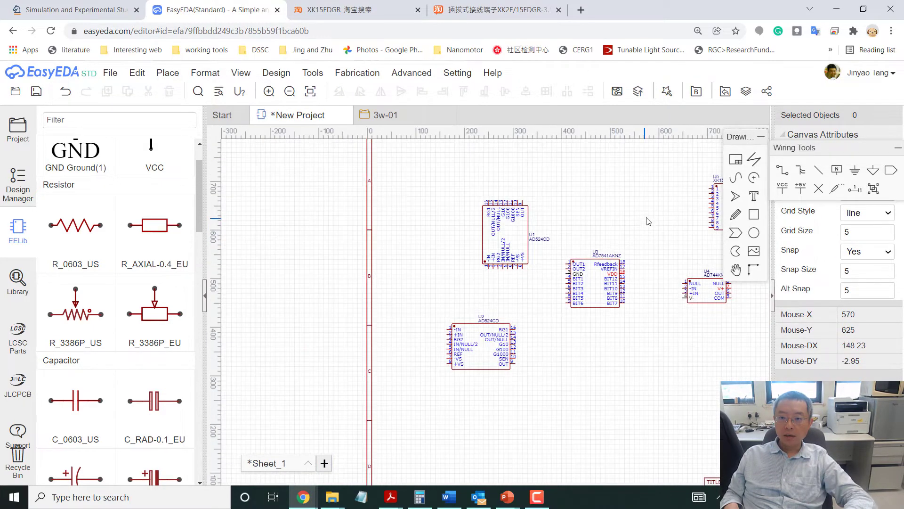
click(718, 196)
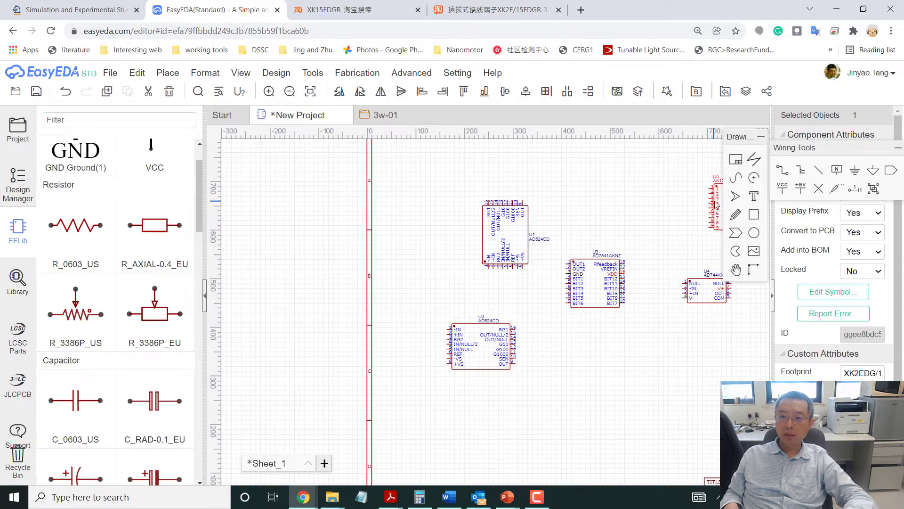
drag(716, 205, 626, 210)
click(618, 204)
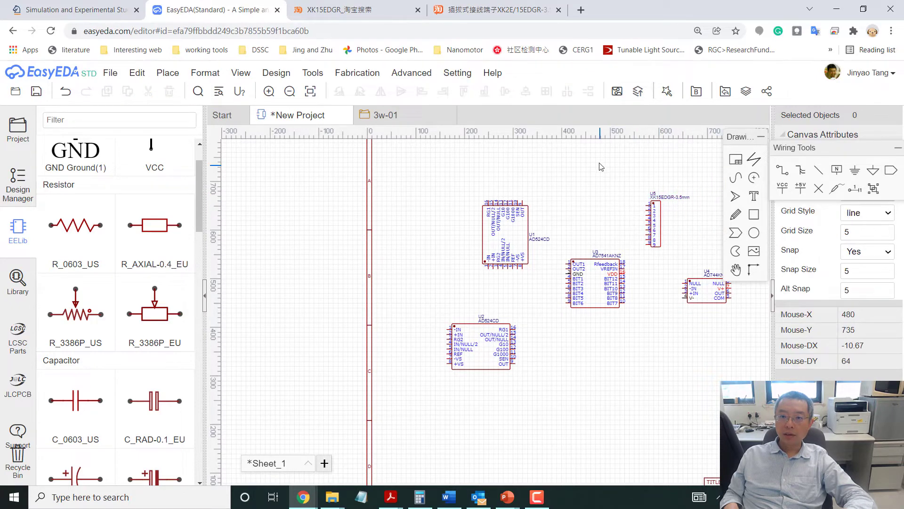
Wire pin 1 of the XK15EDGR-3.5mm connector to the OUT pin of the upper AD524CD.
click(782, 170)
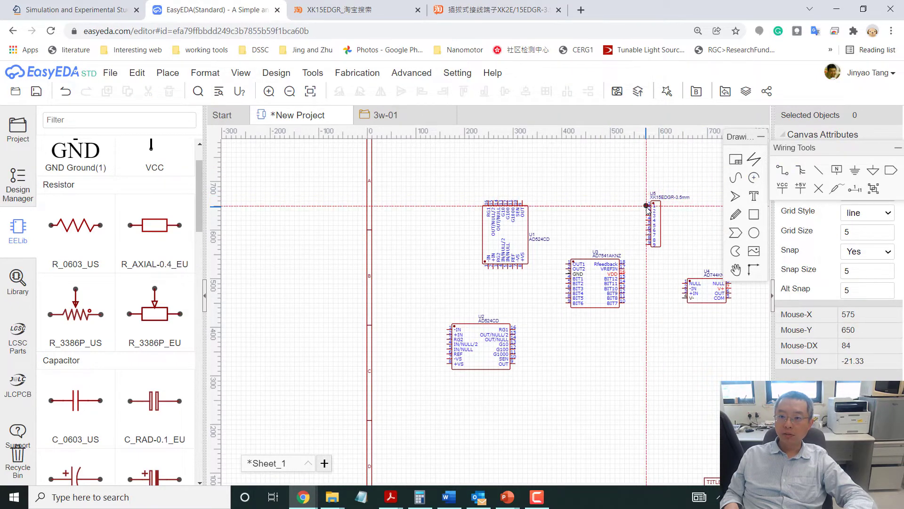
click(650, 206)
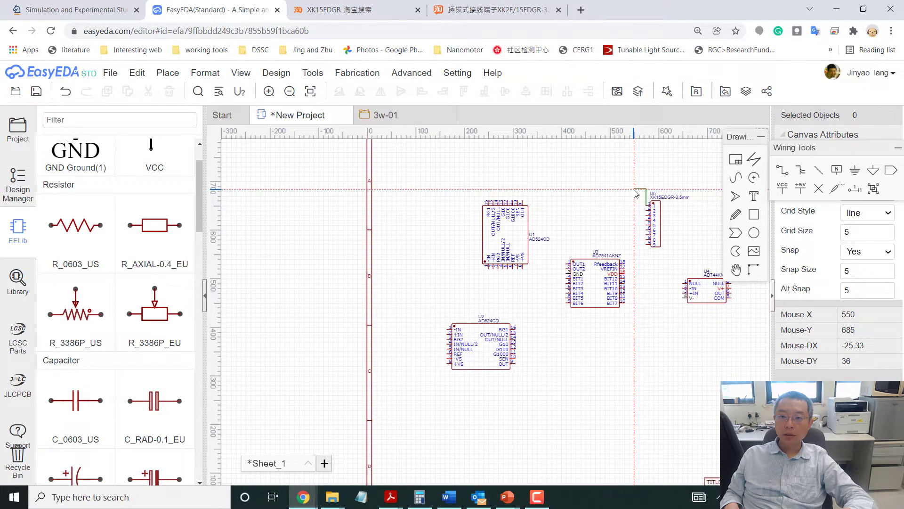
click(523, 201)
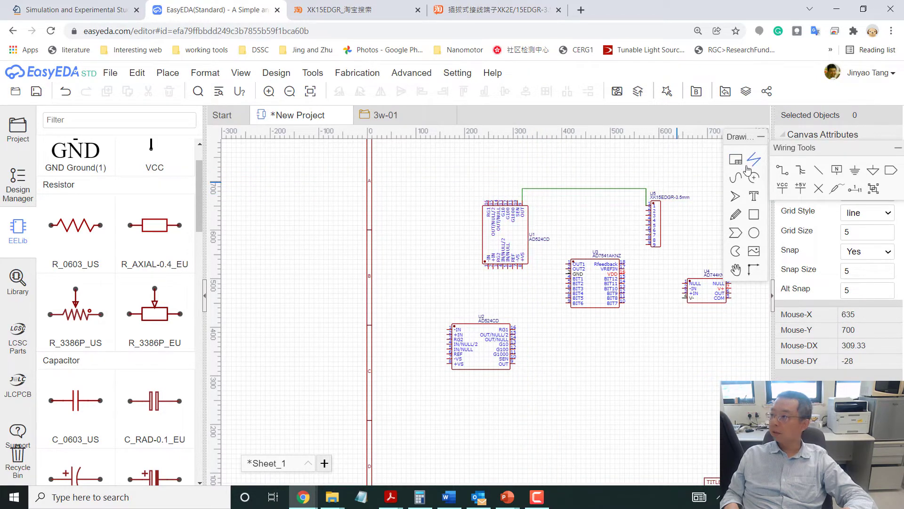
Wire the SEN pin of the upper AD524CD to the wire leaving its OUT pin.
click(780, 172)
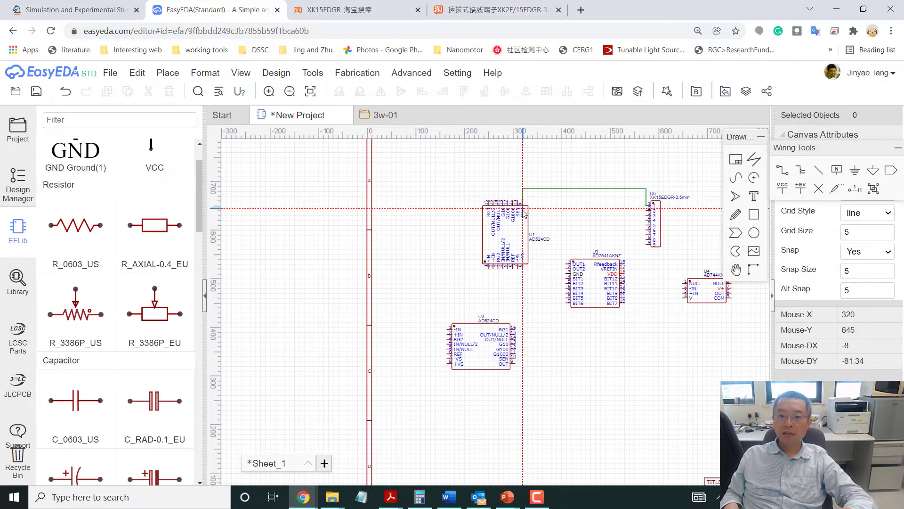
scroll(522, 208, up, 3)
click(507, 179)
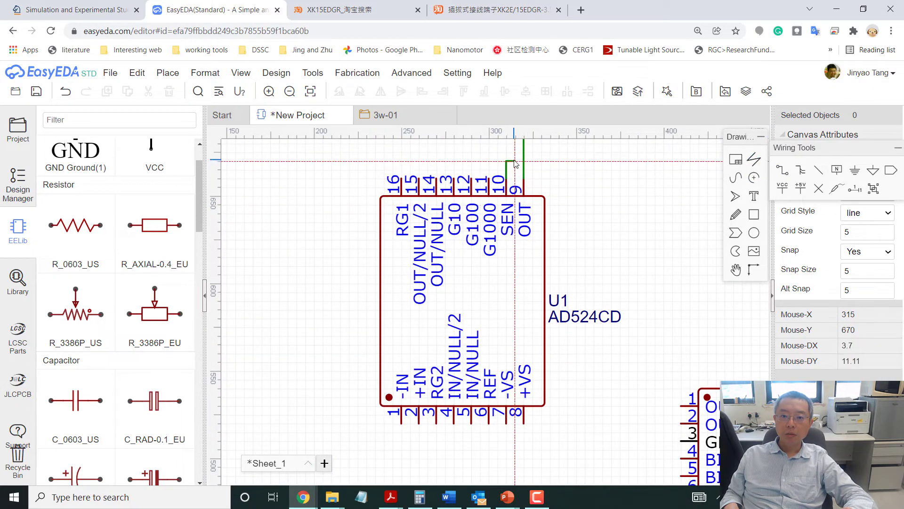
click(524, 161)
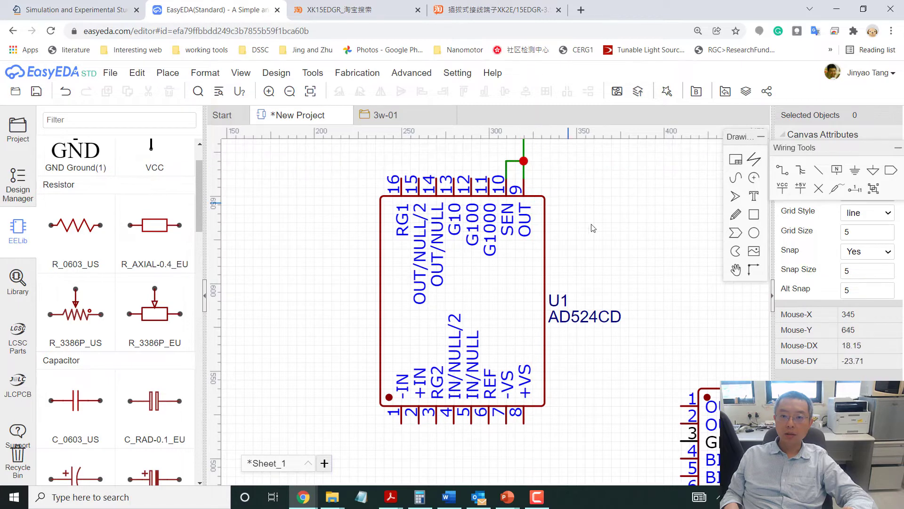
scroll(593, 255, down, 3)
right_drag(635, 248, 558, 212)
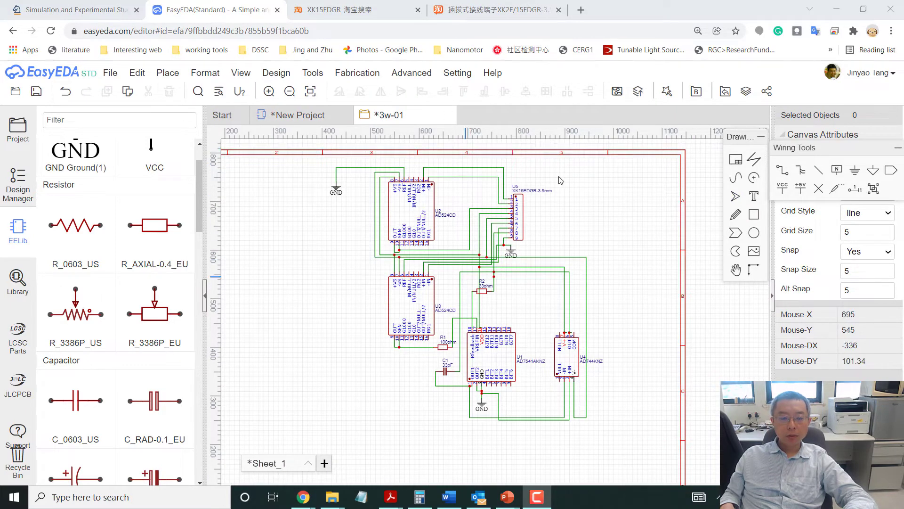
Compare the completed 3w-01 schematic with the circuit on the PowerPoint slide, checking its resistors and capacitor.
click(457, 73)
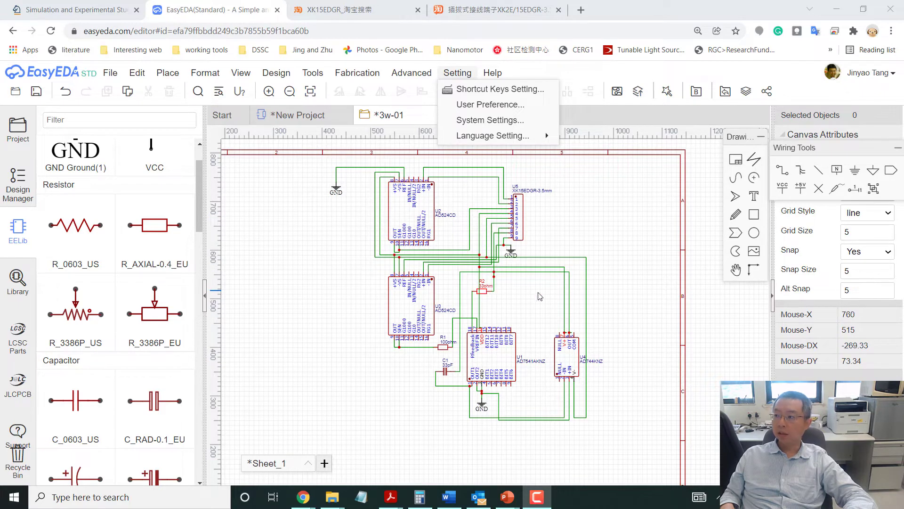
drag(903, 110, 295, 63)
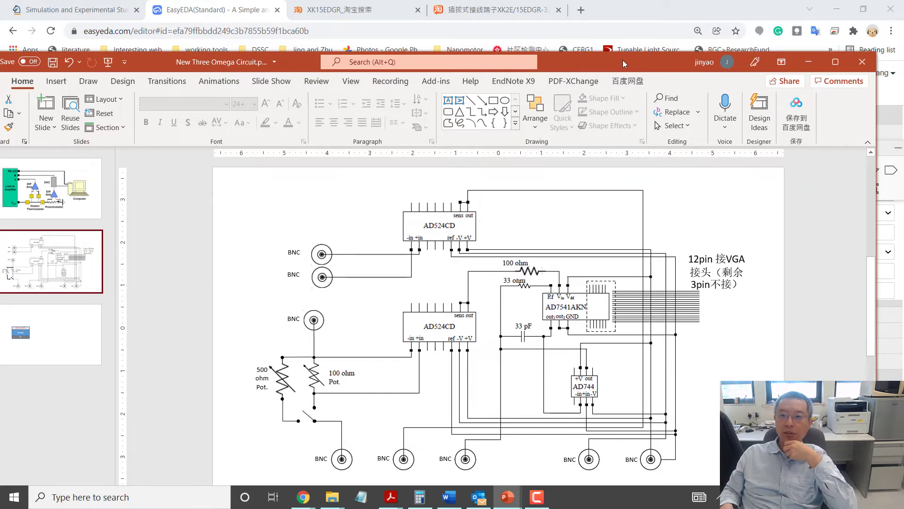
key(alt+Tab)
click(319, 317)
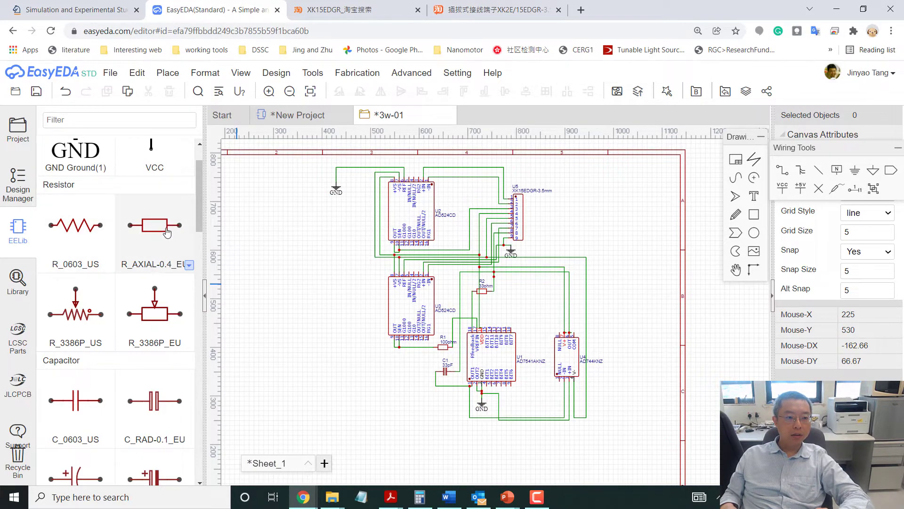
Review the package variants offered for the R_AXIAL-0.4_EU resistor and the C_RAD-0.1_EU capacitor.
click(188, 265)
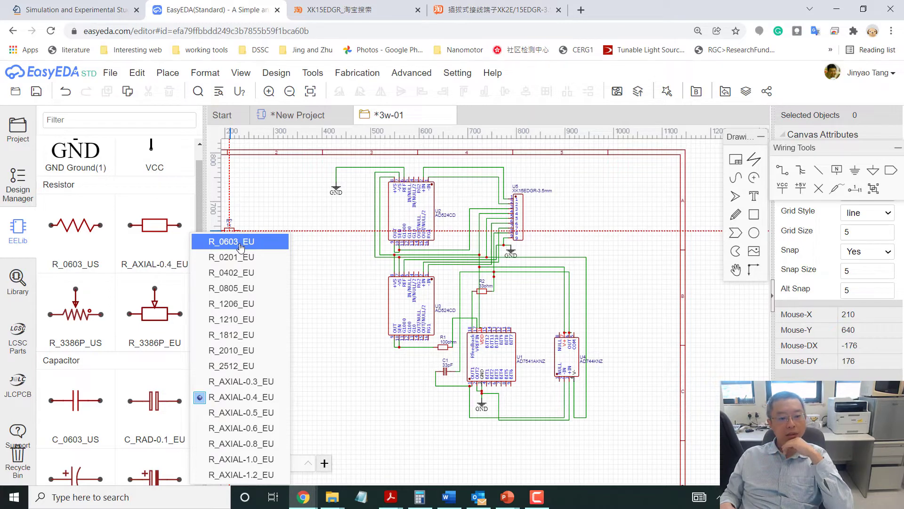
click(236, 397)
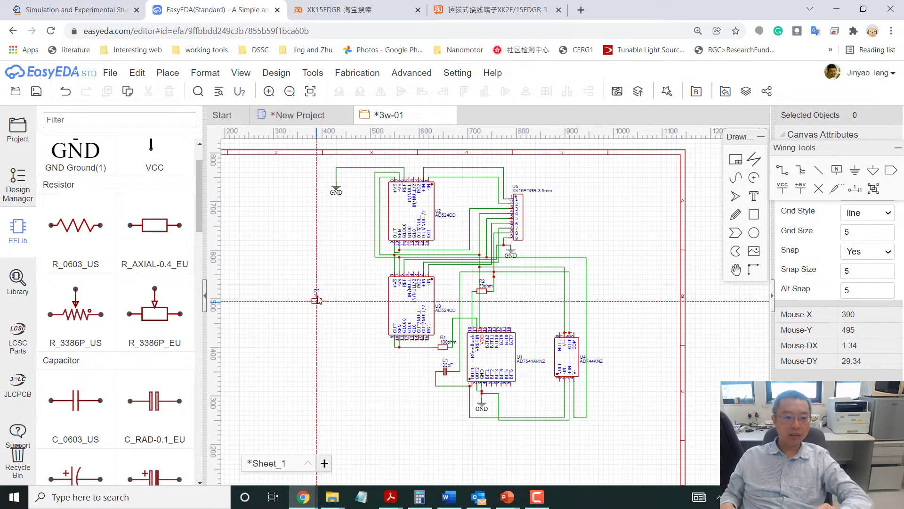
key(Escape)
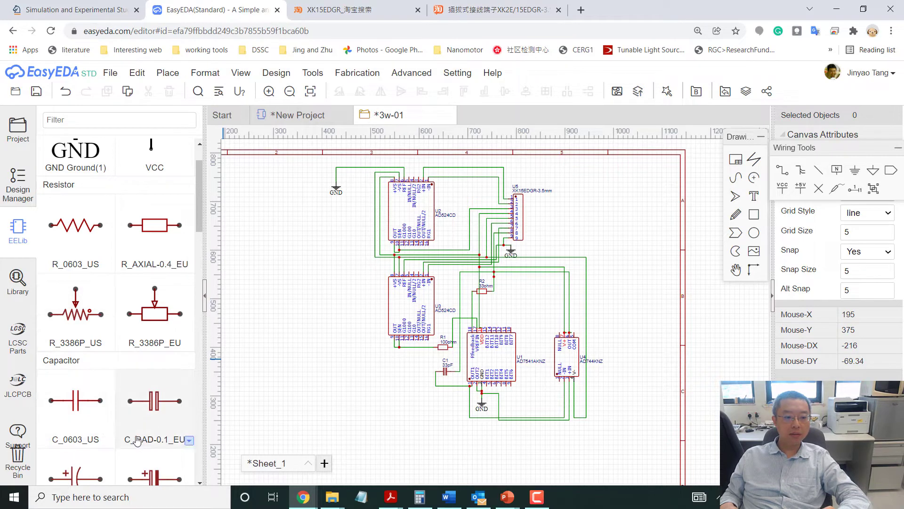
click(189, 441)
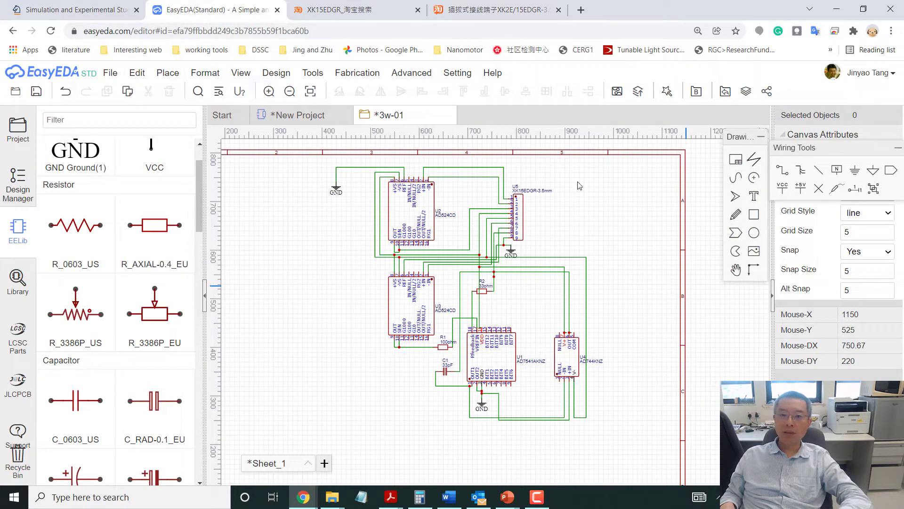
Look over the whole 3w-01 sheet from the chips to the title block and save the schematic.
scroll(481, 291, up, 3)
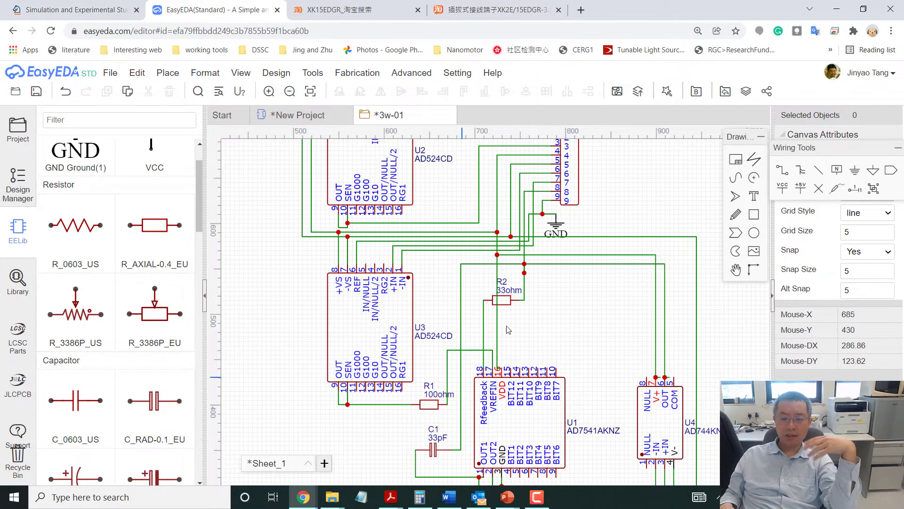
scroll(594, 185, down, 3)
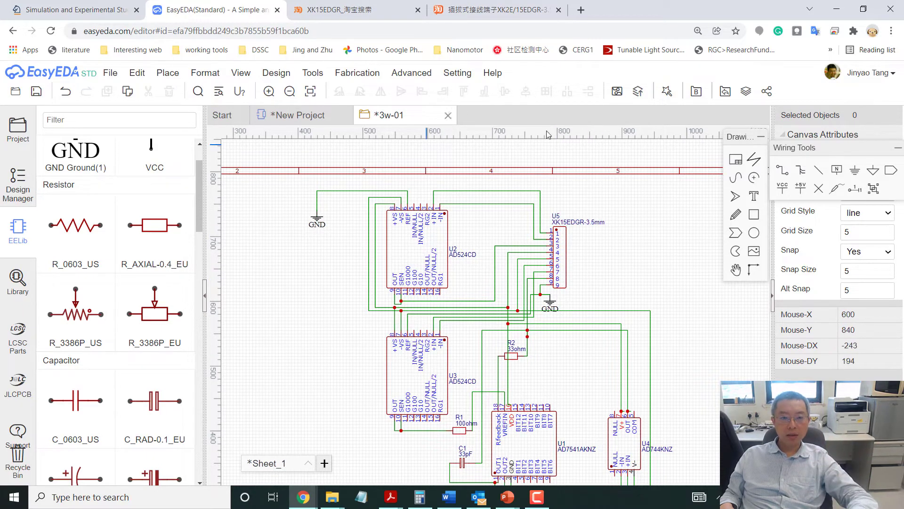
scroll(614, 324, down, 2)
right_drag(675, 414, 620, 313)
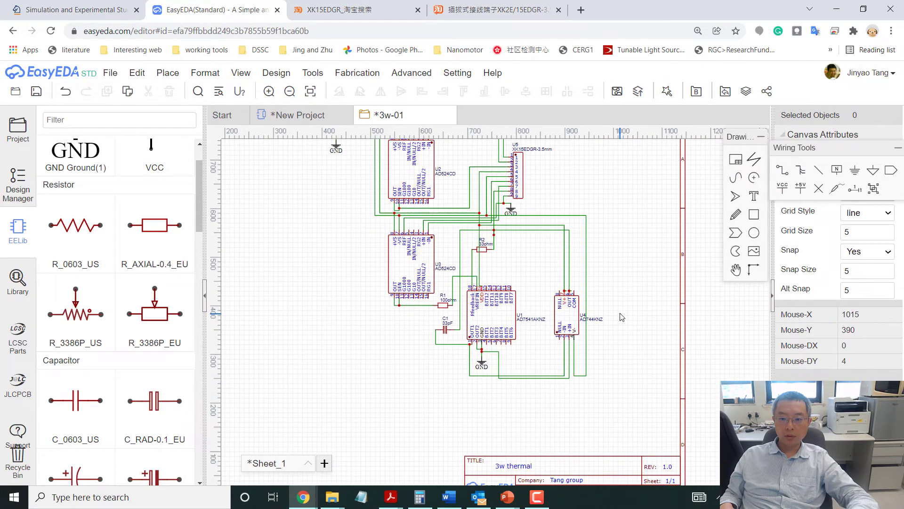
right_drag(630, 389, 632, 319)
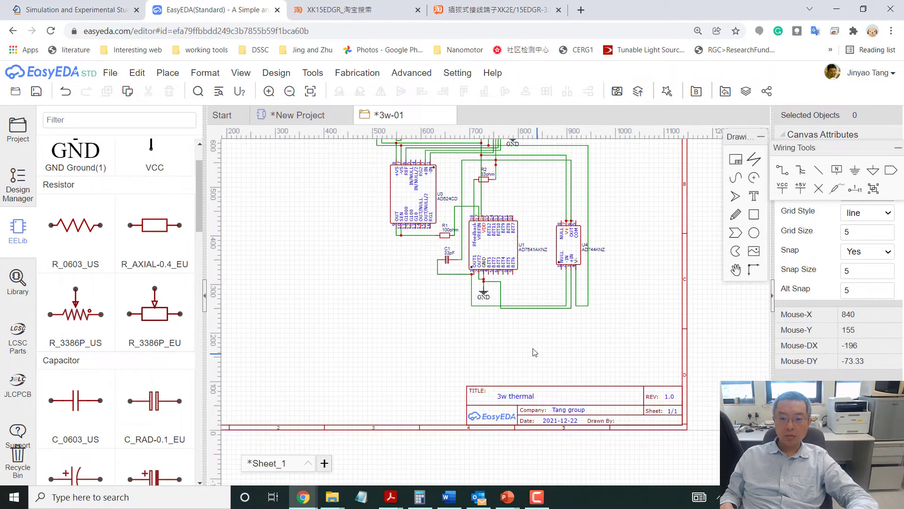
right_drag(606, 393, 605, 436)
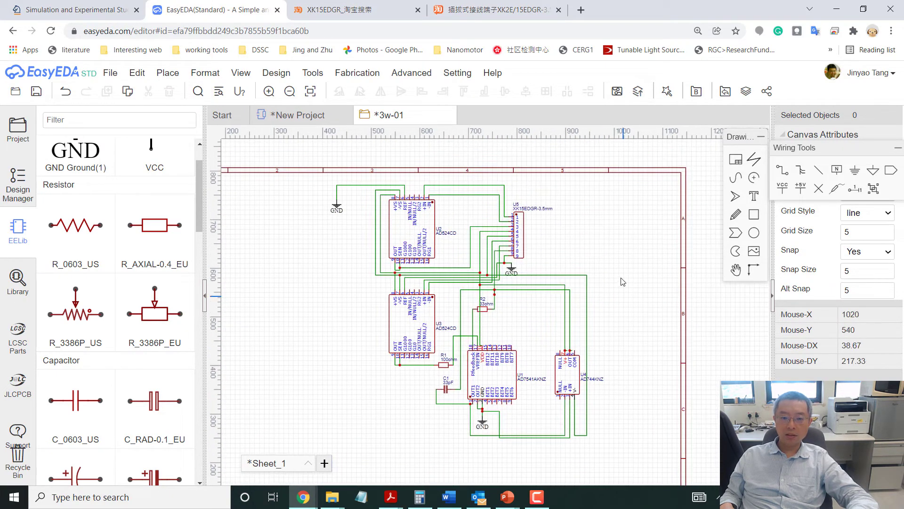
right_drag(622, 274, 648, 254)
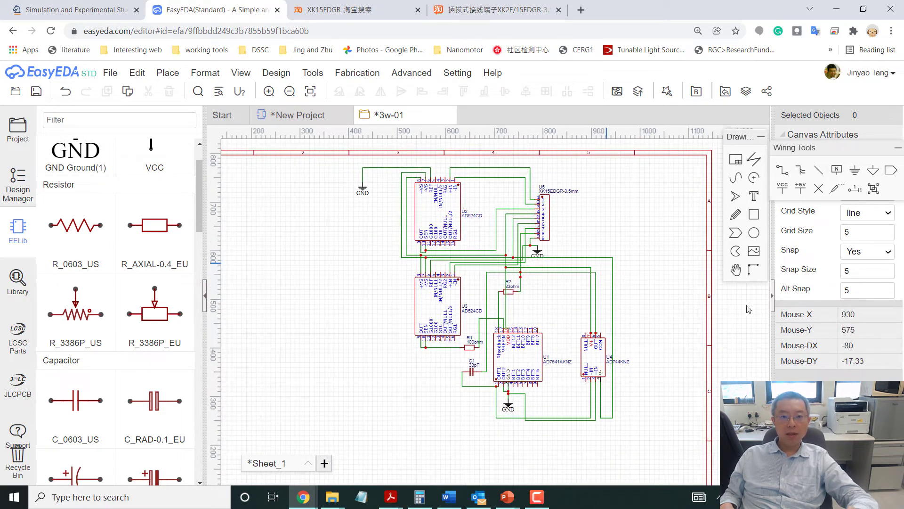
key(ctrl+s)
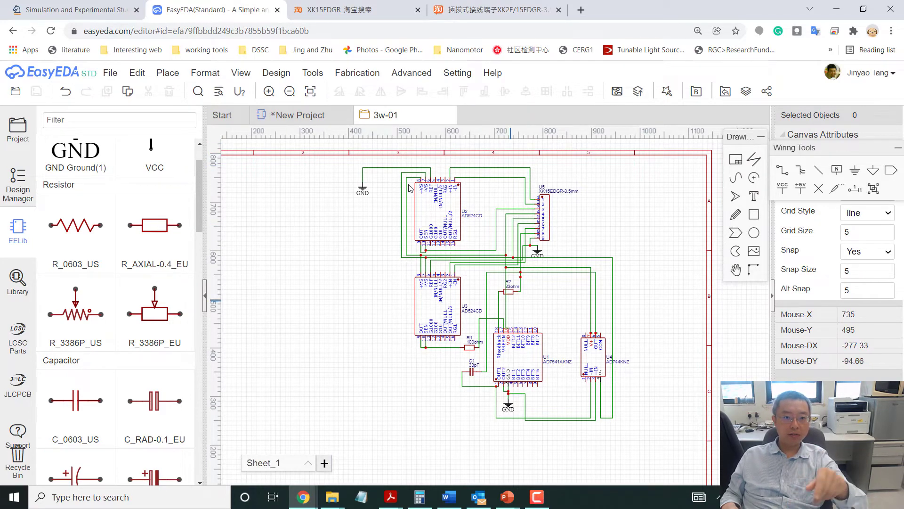
Check the schematic's unfinished nets, locating net U1_4, and compare the unconnected pins with the circuit on the PowerPoint slide.
click(617, 92)
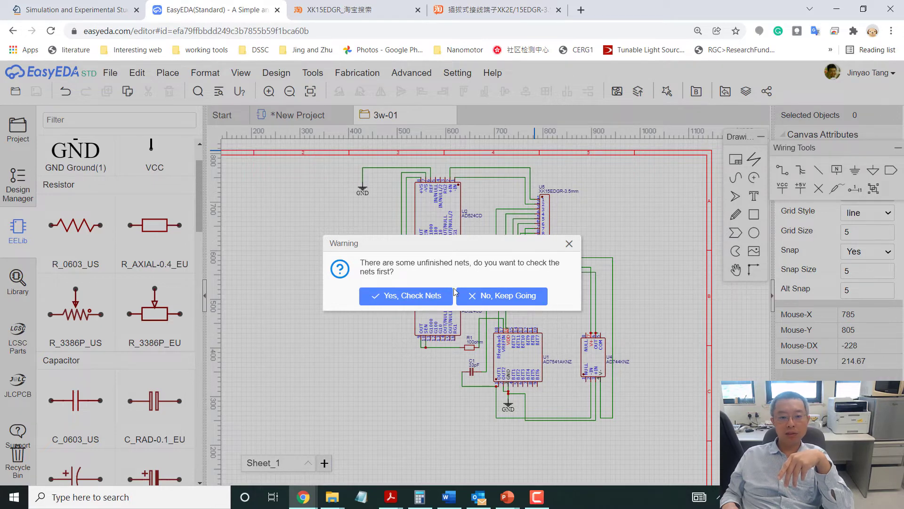
click(431, 297)
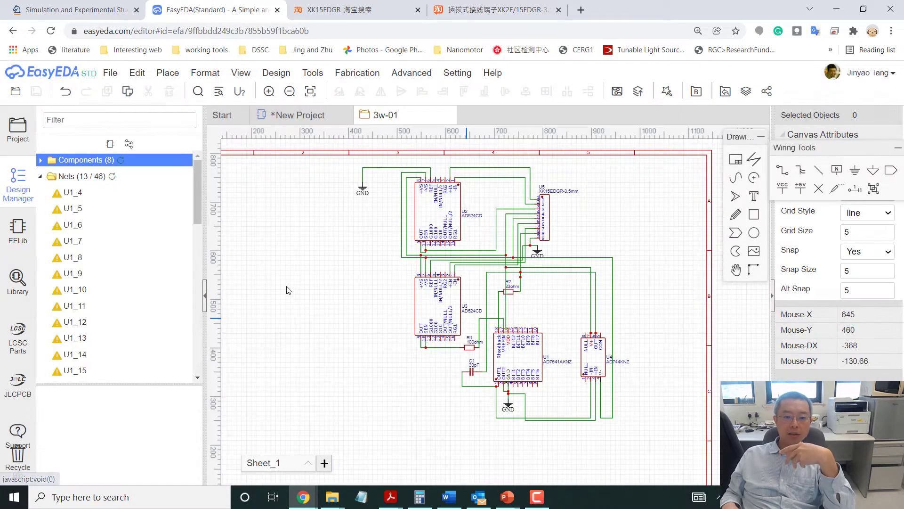
click(74, 193)
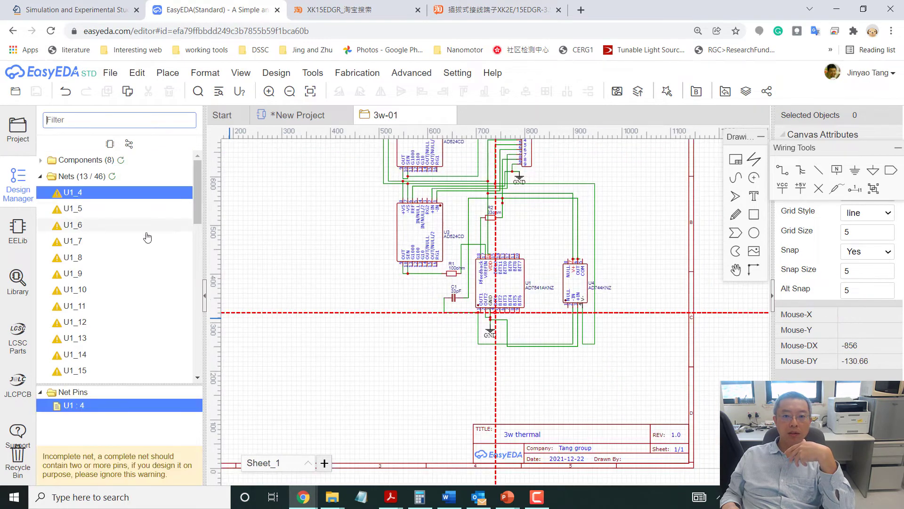
scroll(495, 316, up, 3)
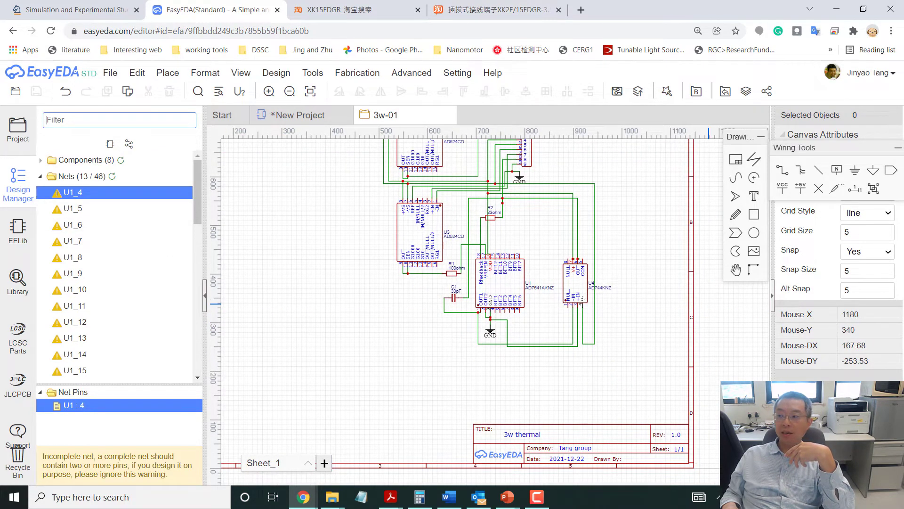
drag(903, 32, 302, 0)
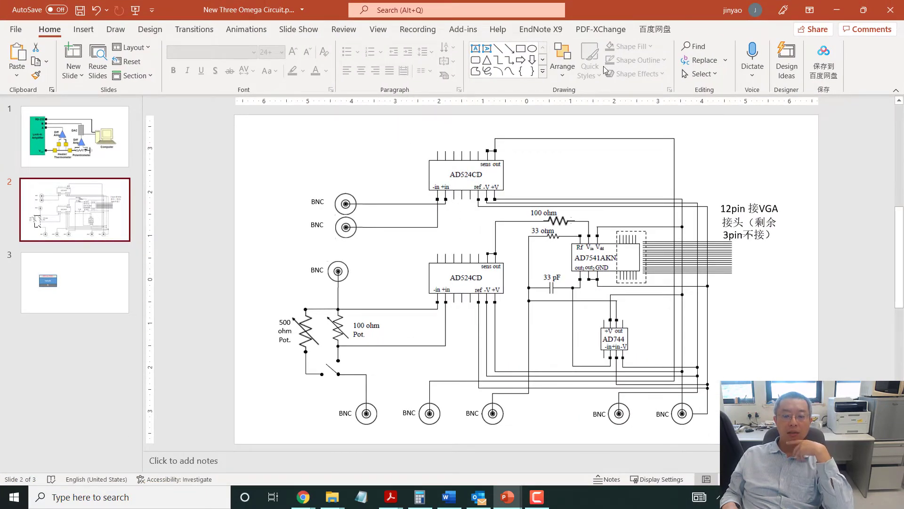
drag(611, 10, 903, 28)
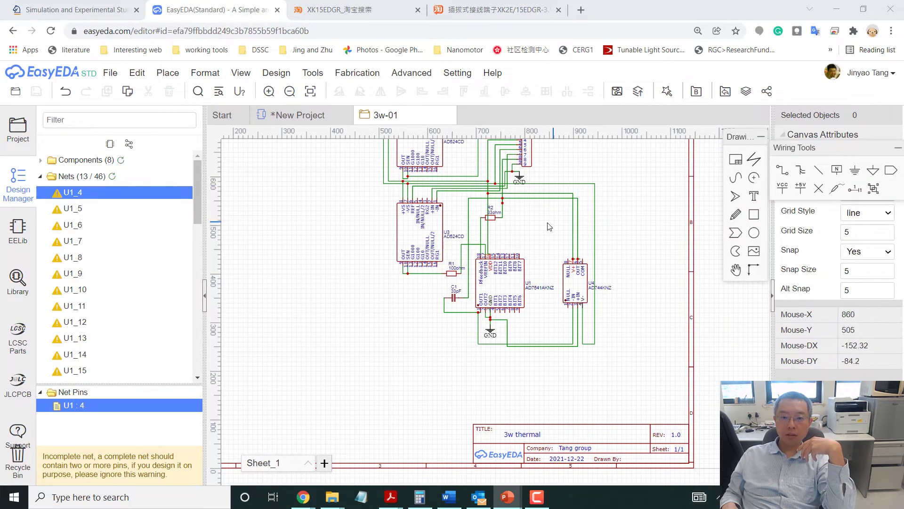
right_drag(543, 230, 541, 295)
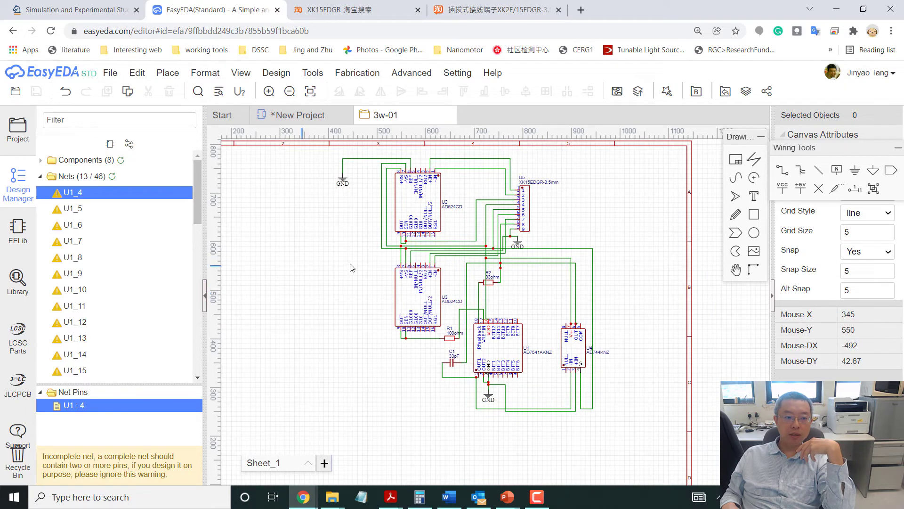
Convert the schematic to a PCB without rechecking nets, using mm units, 2 copper layers and a rectangular 68 by 45 mm outline.
click(617, 91)
click(499, 301)
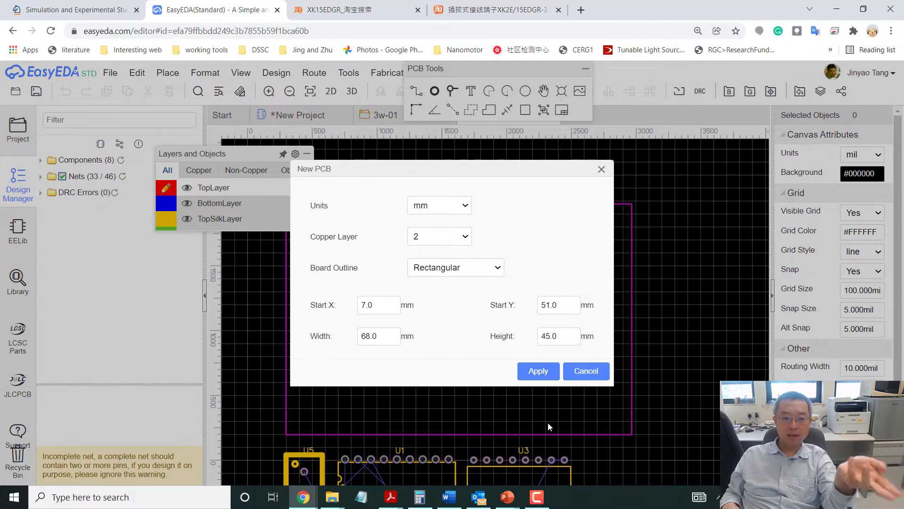
click(549, 373)
scroll(507, 327, down, 2)
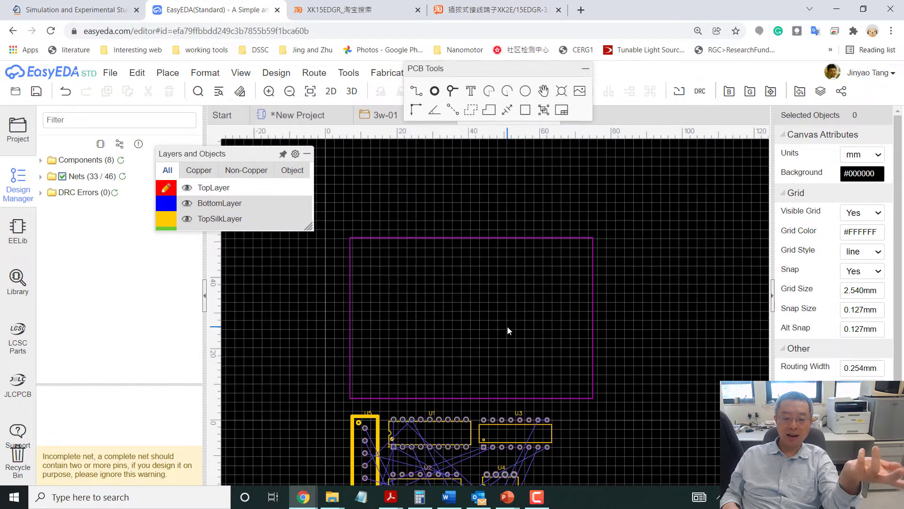
scroll(509, 301, down, 2)
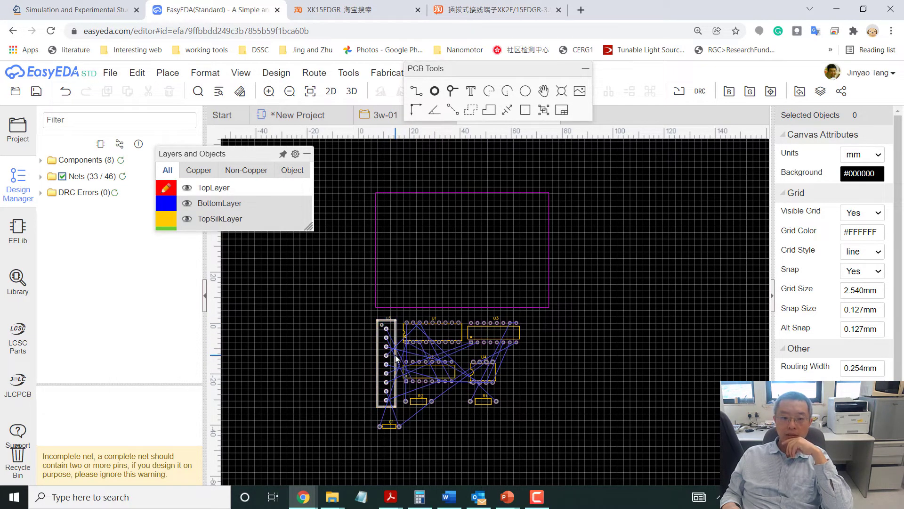
Move connector U5 inside the board's left edge and U1 to its right, rotating U1 to 90 degrees.
drag(397, 354, 401, 239)
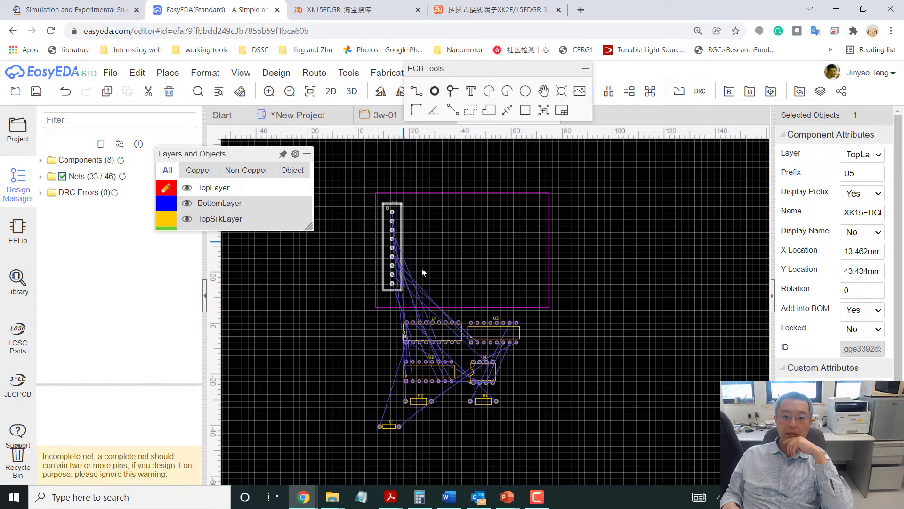
drag(454, 330, 463, 226)
drag(495, 69, 748, 145)
click(411, 113)
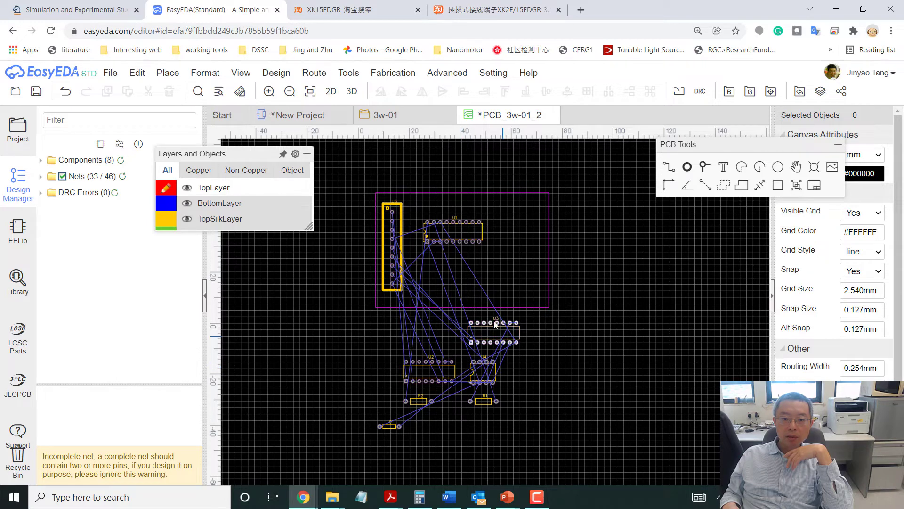
drag(478, 235, 503, 255)
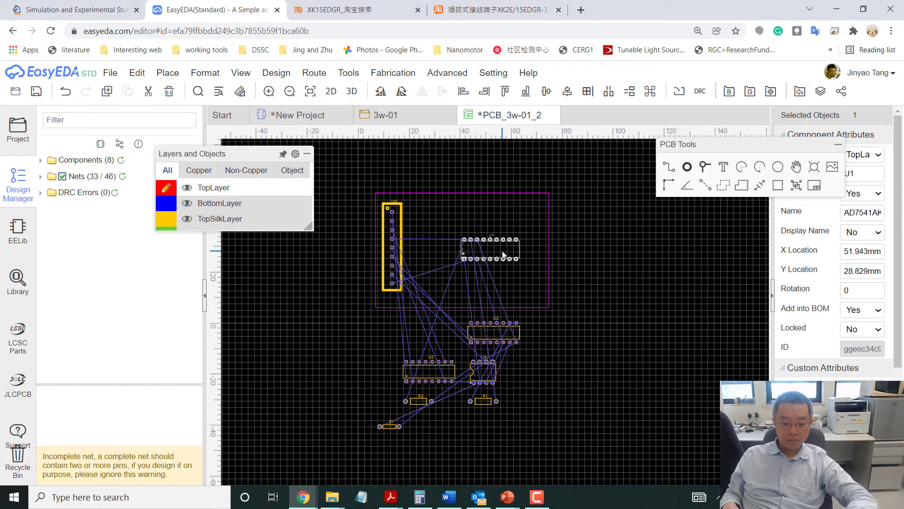
key(space)
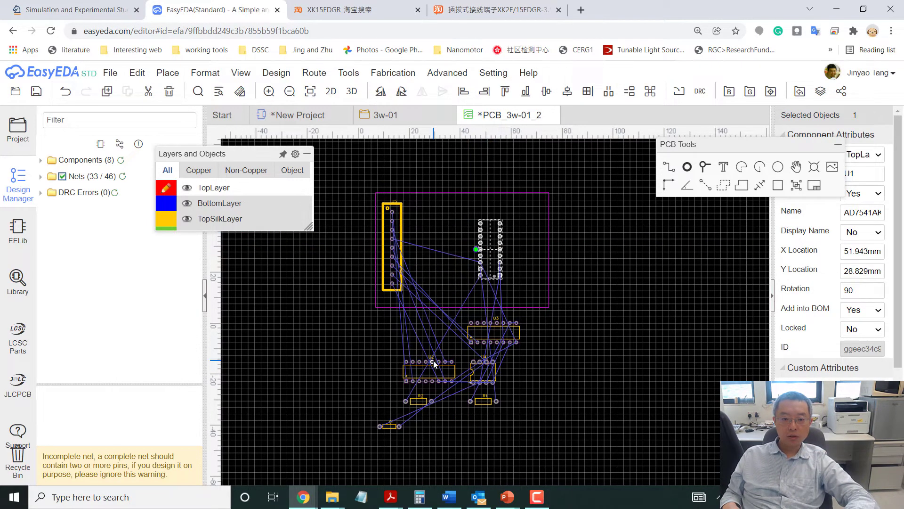
Stack U2 above U3 between connector U5 and U1, rotating both AD524CD chips to 90 degrees.
drag(431, 371, 426, 238)
key(space)
drag(490, 339, 425, 288)
key(space)
drag(433, 228, 432, 224)
drag(424, 283, 422, 285)
Shift U1 closer to the two AD524CD chips and nudge U2 and U3 slightly upward.
scroll(422, 283, up, 5)
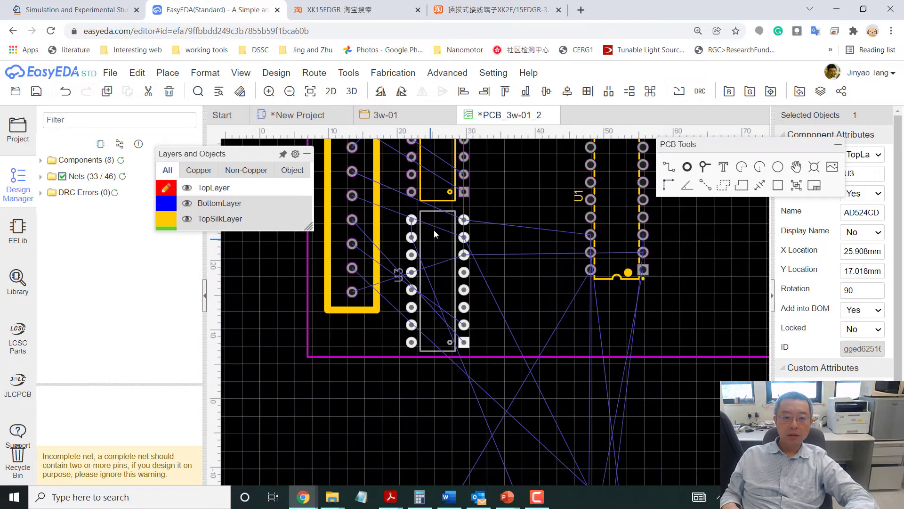
drag(238, 155, 192, 154)
scroll(395, 231, down, 2)
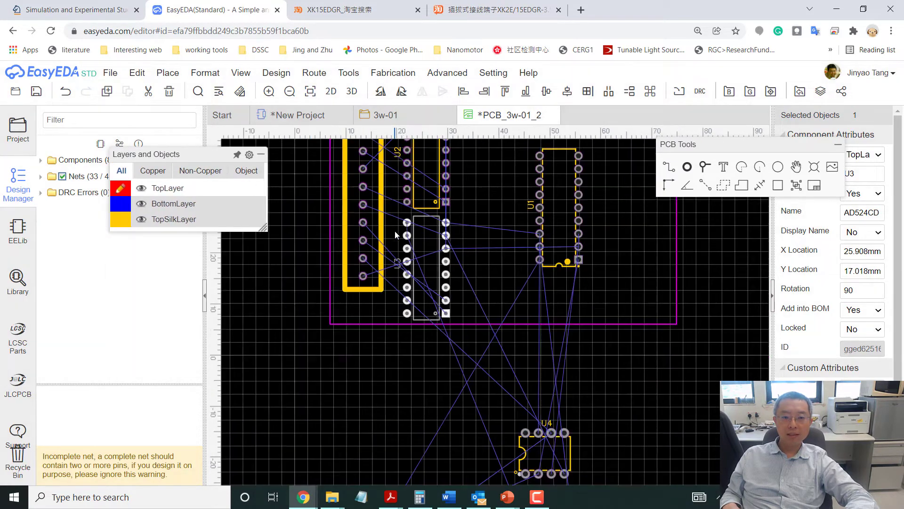
right_drag(482, 205, 476, 259)
mouse_move(133, 182)
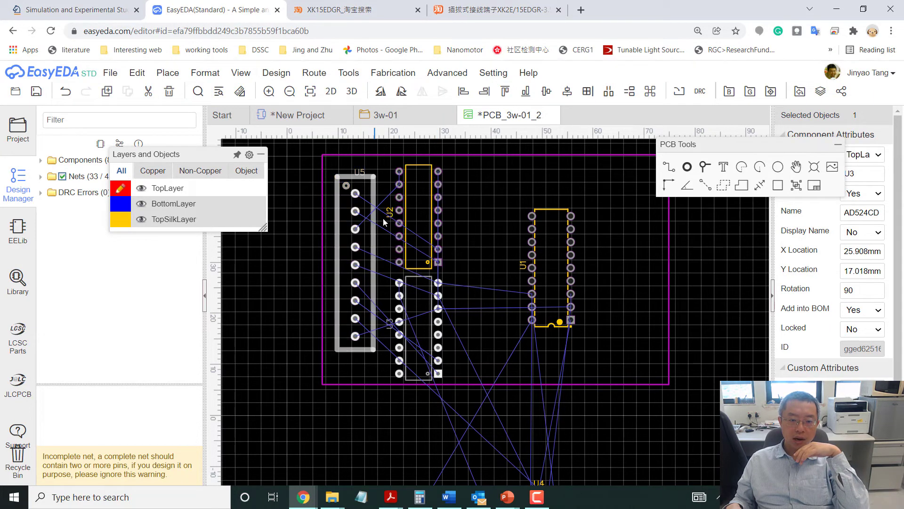
drag(572, 255, 538, 227)
drag(433, 217, 429, 211)
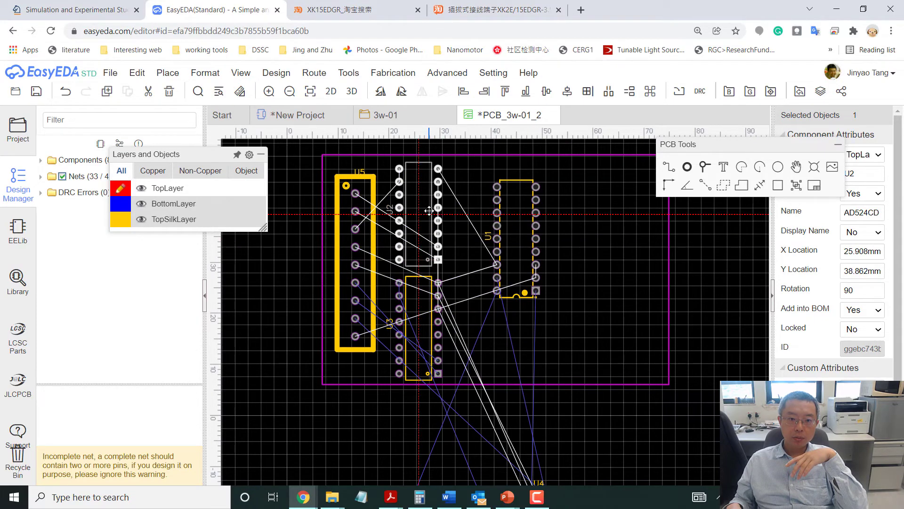
drag(429, 307, 429, 305)
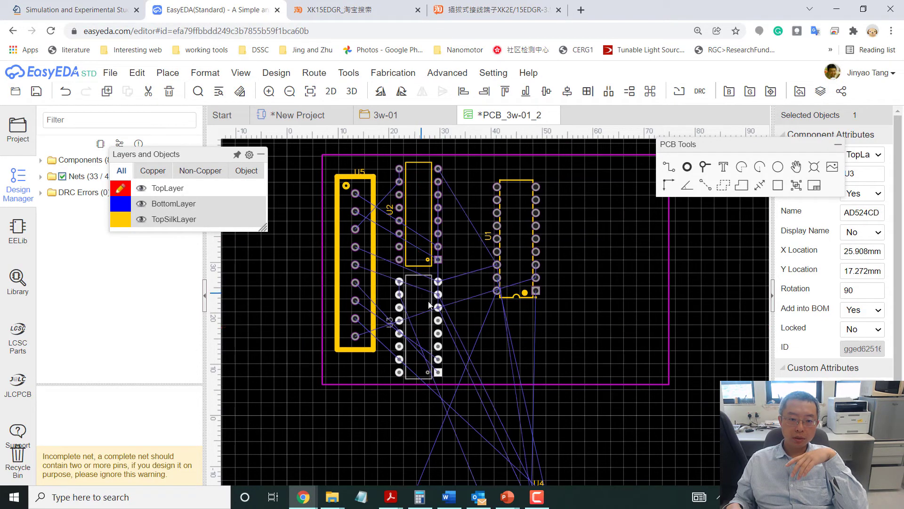
Place U4 on the board below U1 and shift U1 further left beside U2.
scroll(459, 332, down, 2)
drag(513, 458, 476, 335)
drag(495, 272, 479, 256)
drag(481, 337, 477, 336)
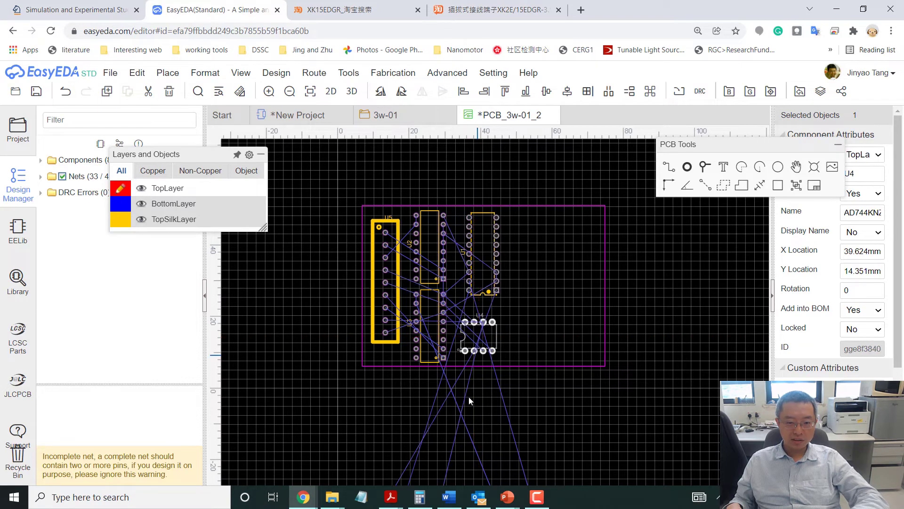
Move R2, R1 and C1 onto the board in a column to the right of U1 and U4.
scroll(468, 401, down, 2)
drag(442, 471, 522, 292)
drag(511, 471, 525, 328)
scroll(473, 407, down, 1)
drag(433, 471, 505, 372)
scroll(500, 377, up, 3)
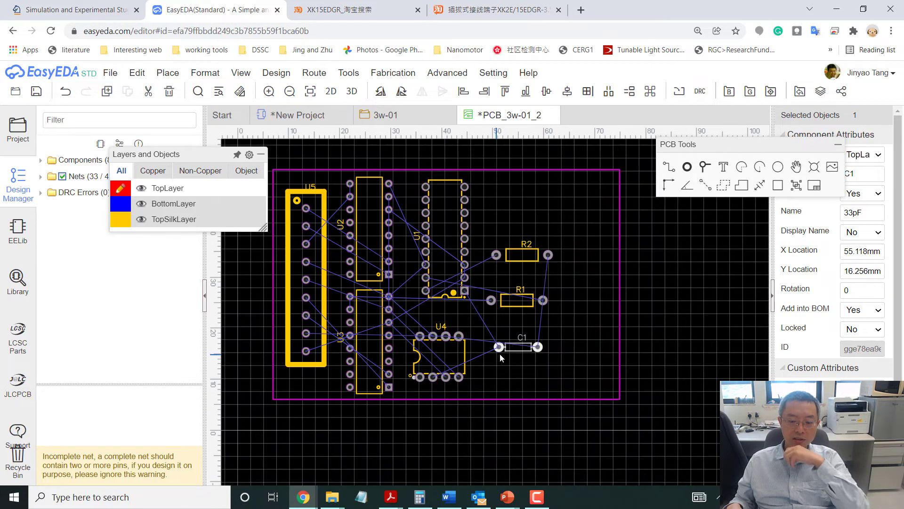
Turn C1, R1 and R2 upright close to U1 and U4, and rotate U1, U2 and U3 by 180 degrees.
drag(505, 346, 504, 346)
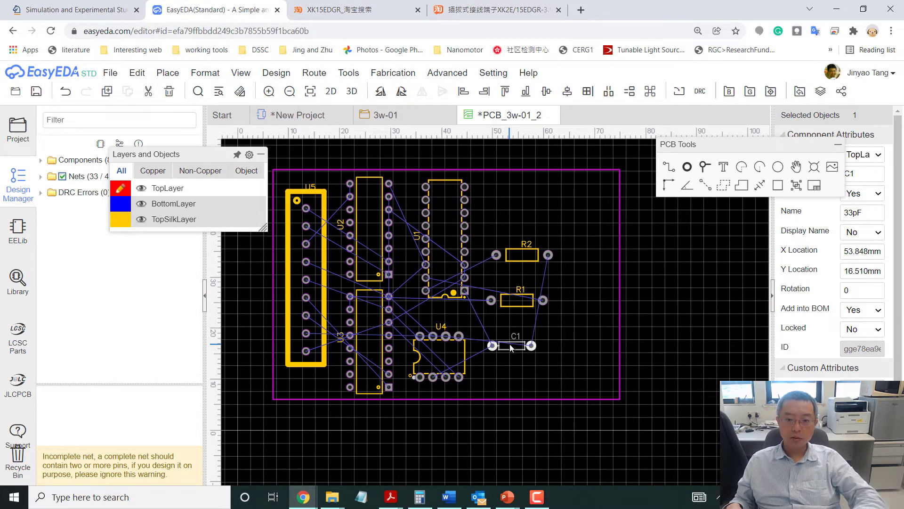
key(space)
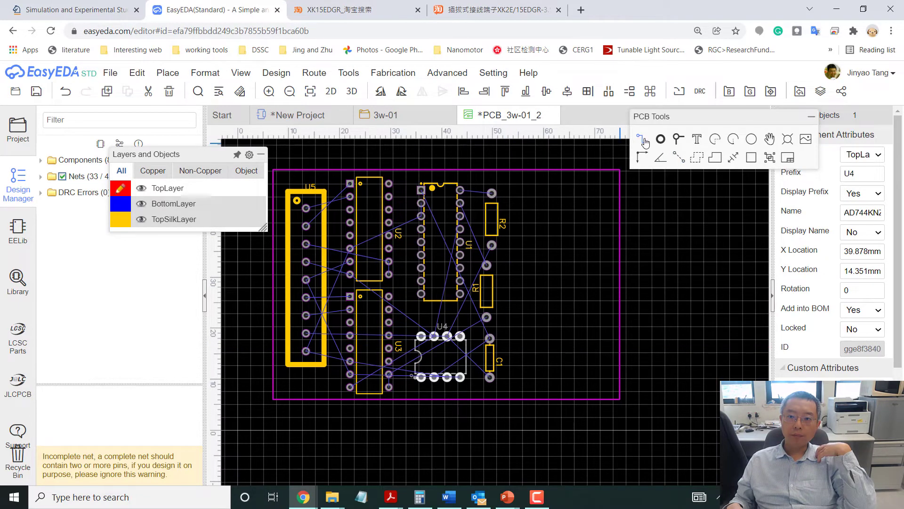
Route a TopLayer track from the first pin in U1's right-hand column to the upper pad of R2.
click(643, 139)
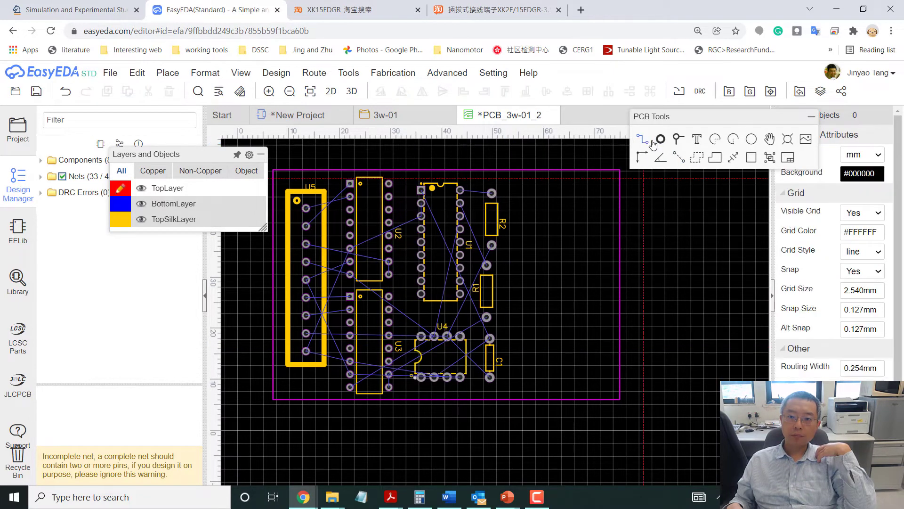
click(460, 190)
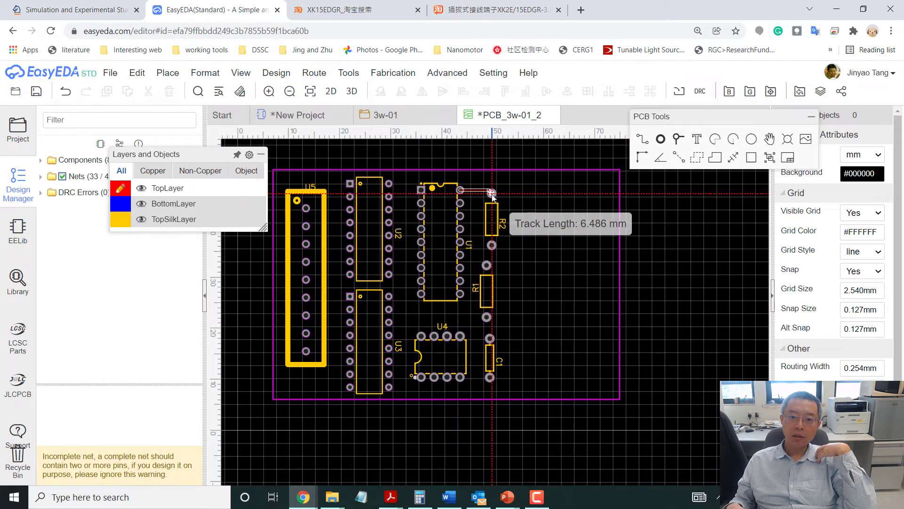
click(491, 193)
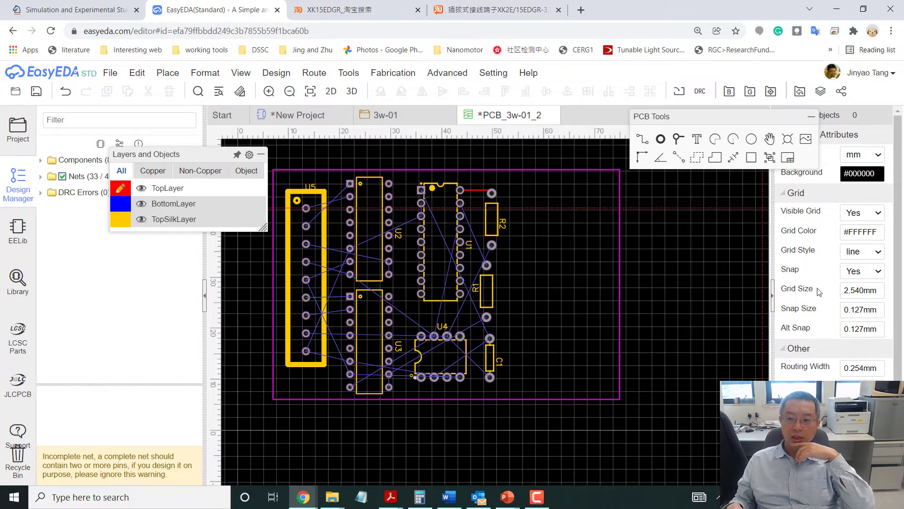
Set the width of the track between U1 and R2 to 0.5 mm.
scroll(829, 283, down, 1)
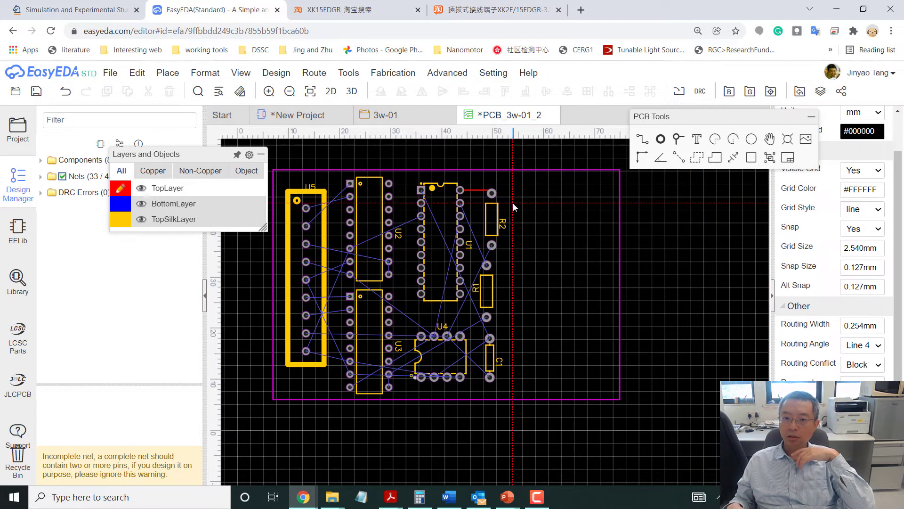
click(483, 192)
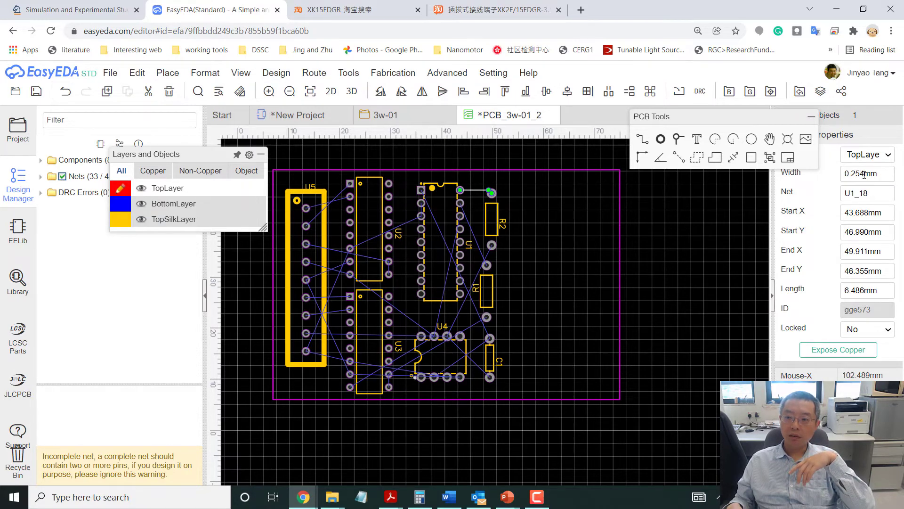
drag(863, 174, 856, 173)
text(0.5)
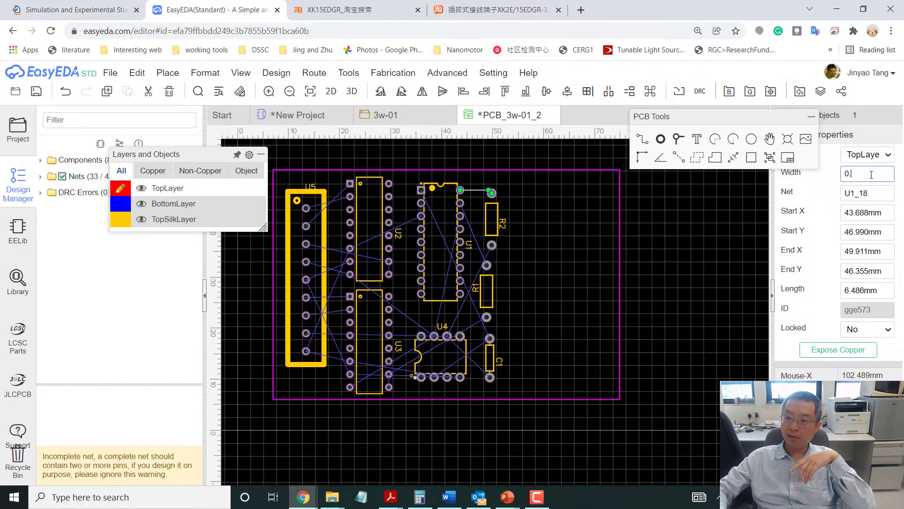
key(Return)
click(552, 241)
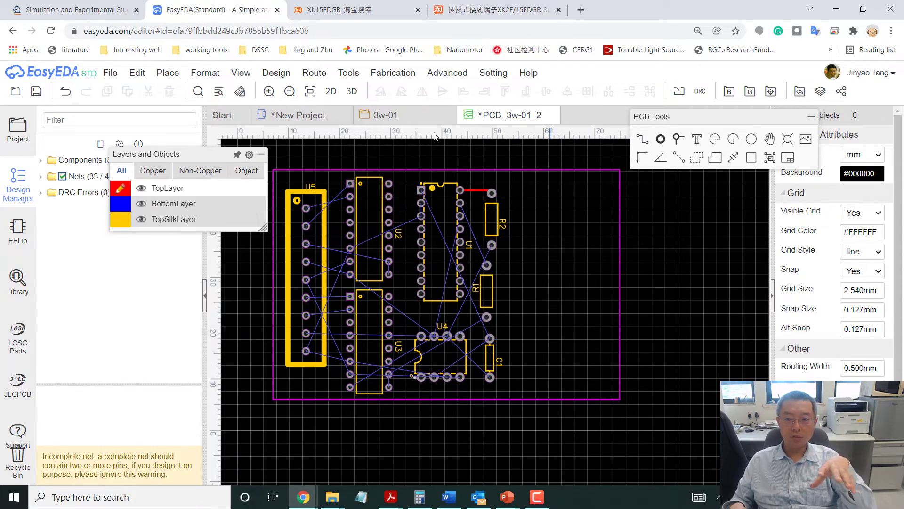
Make BottomLayer active and try to route a track from U2's square pad past the first U5 pad to the second.
mouse_move(170, 195)
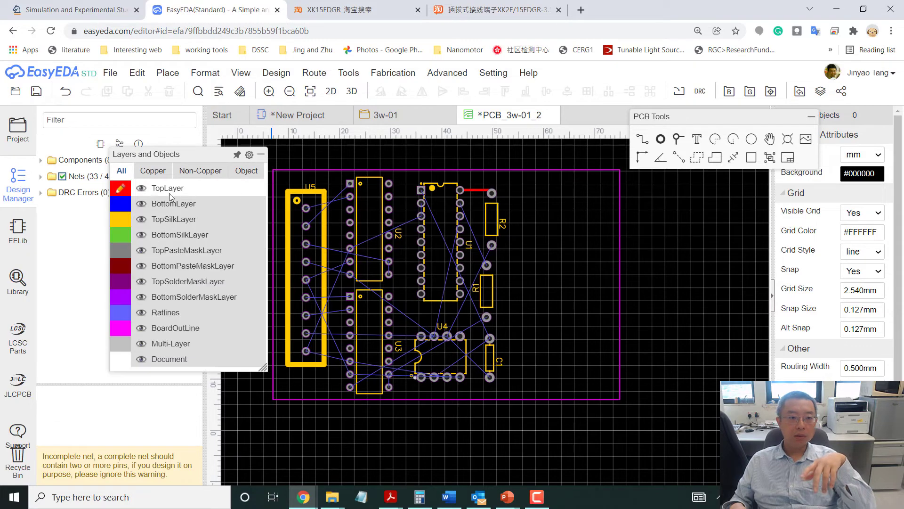
click(122, 207)
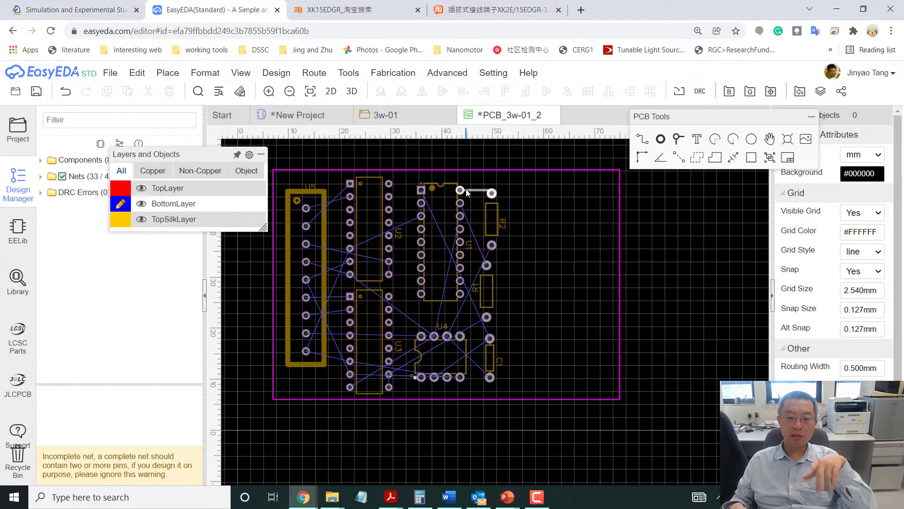
click(643, 140)
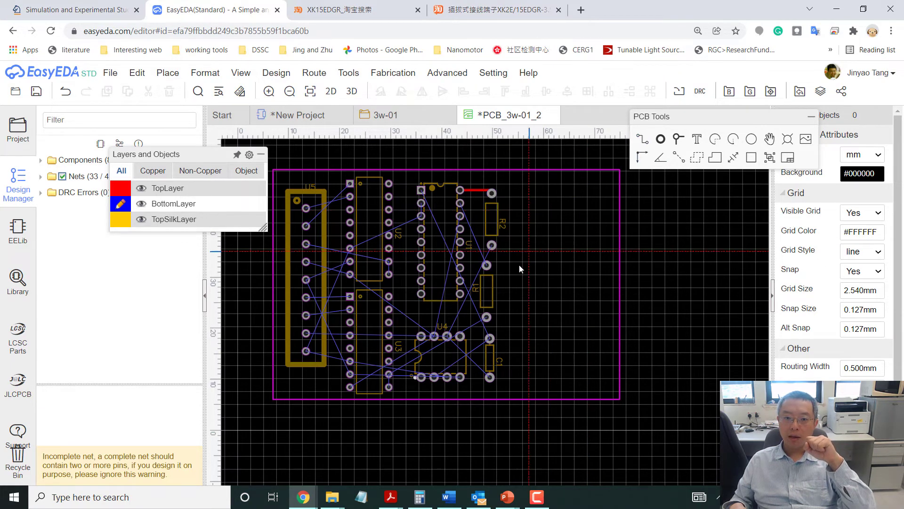
click(350, 183)
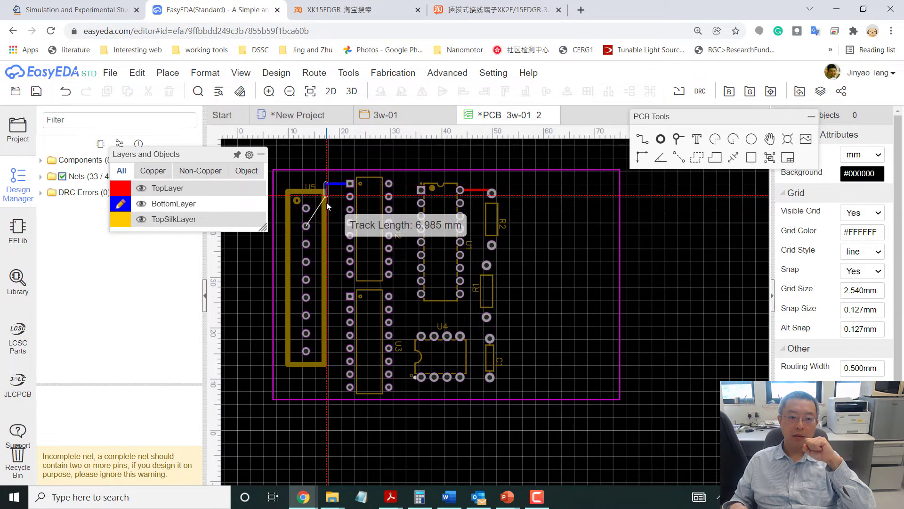
click(327, 186)
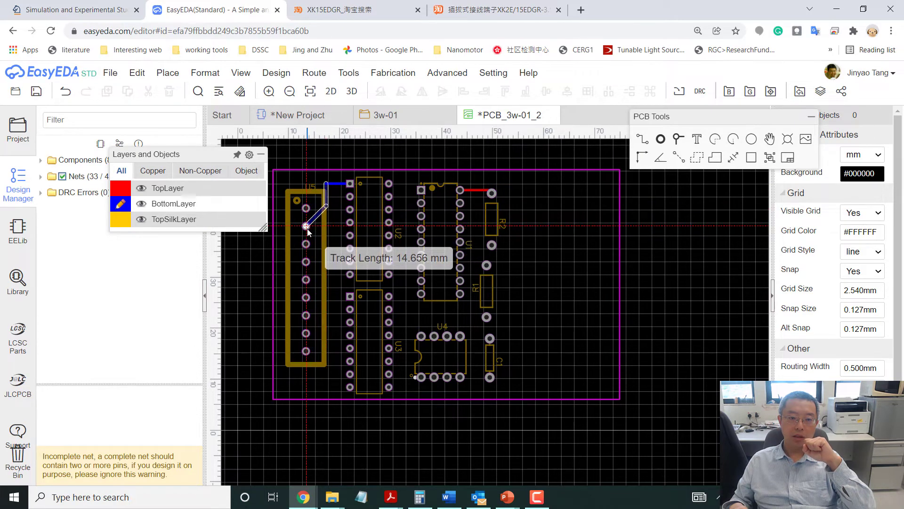
right_click(318, 192)
key(ctrl+z)
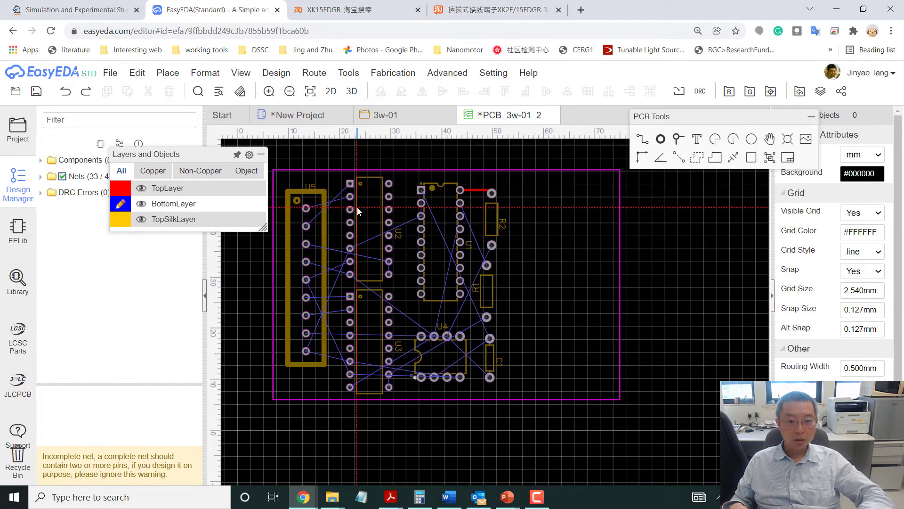
Route a BottomLayer track from U2's square pad around the outer side of U5's first pad to its second pad.
click(659, 141)
click(350, 185)
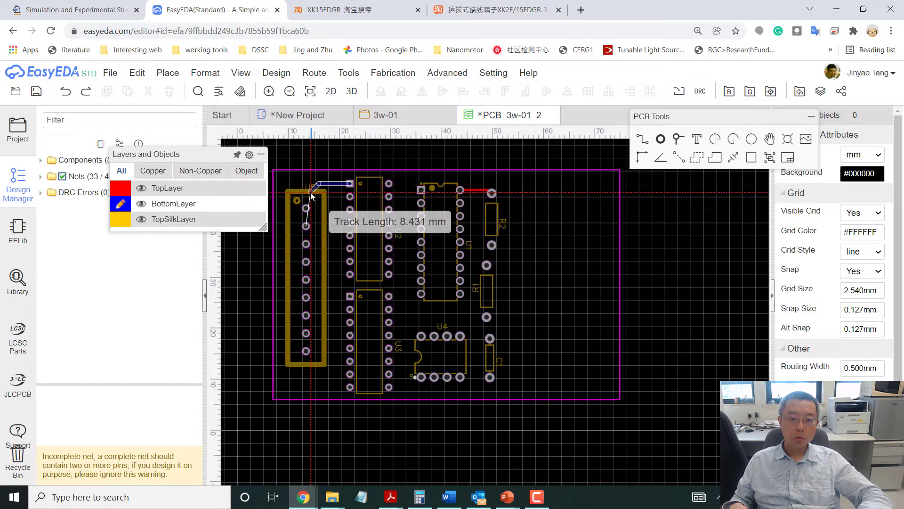
click(292, 206)
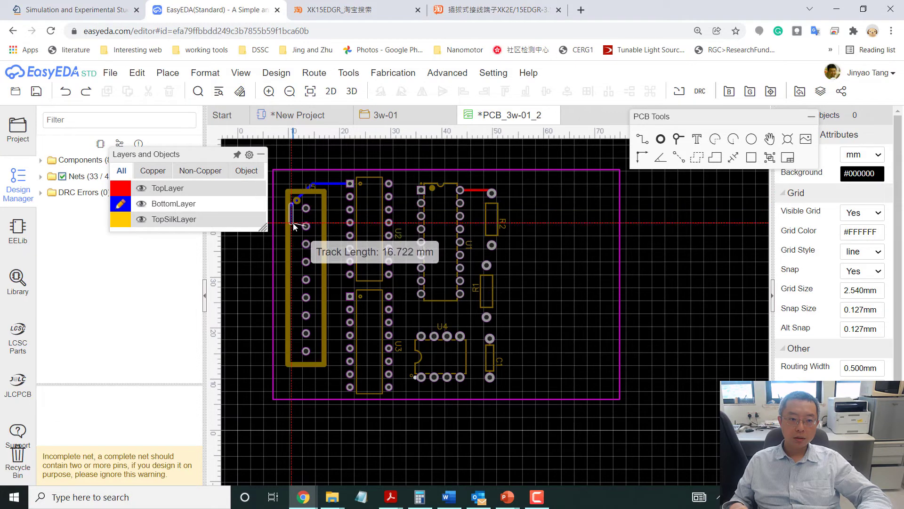
click(291, 218)
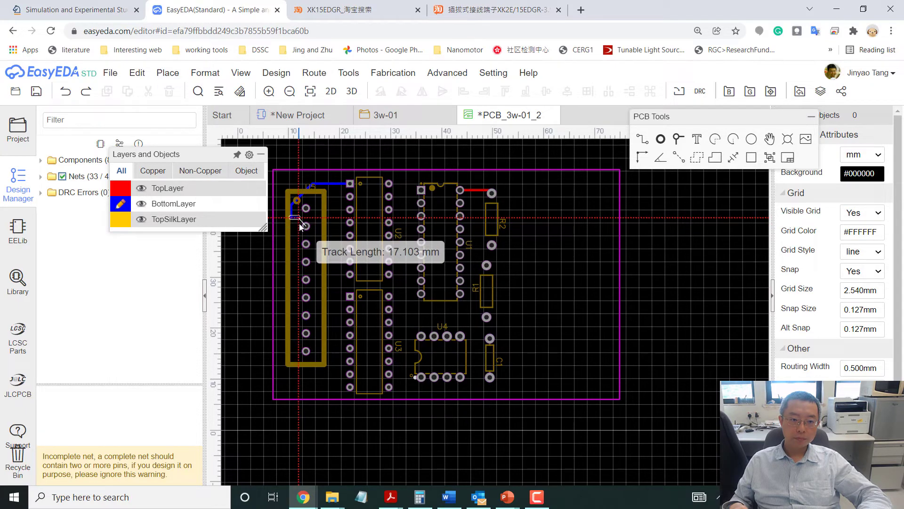
click(306, 227)
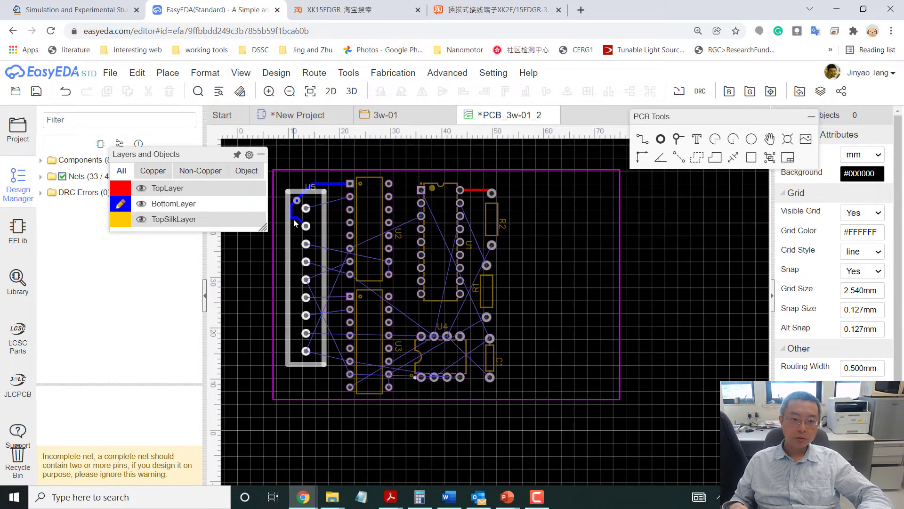
Move the lower bend of the BottomLayer track beside U5 slightly upward to straighten its diagonal into the second pad.
scroll(295, 223, up, 4)
click(289, 209)
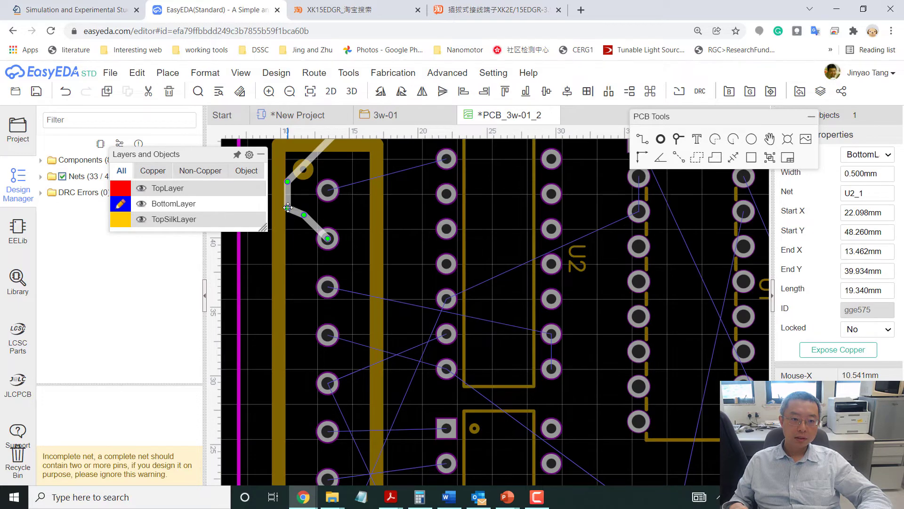
drag(288, 207, 287, 197)
scroll(289, 223, down, 1)
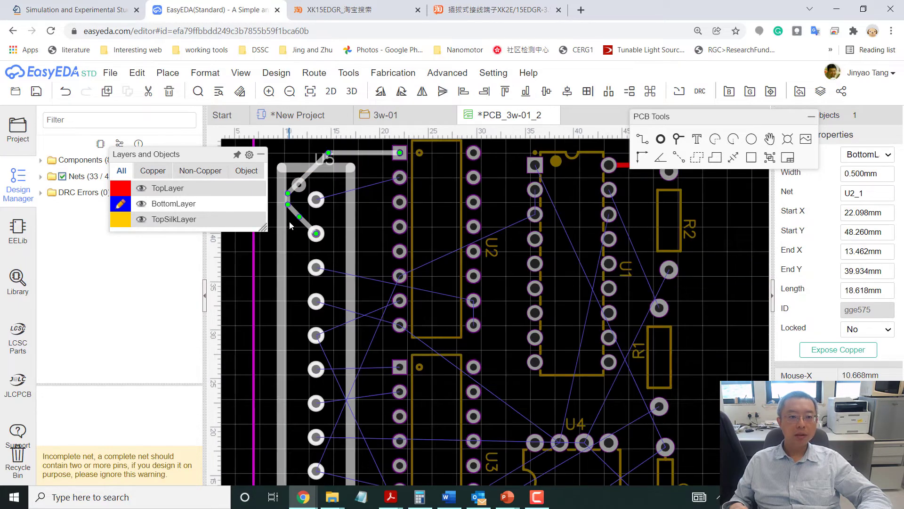
scroll(314, 222, down, 1)
click(311, 174)
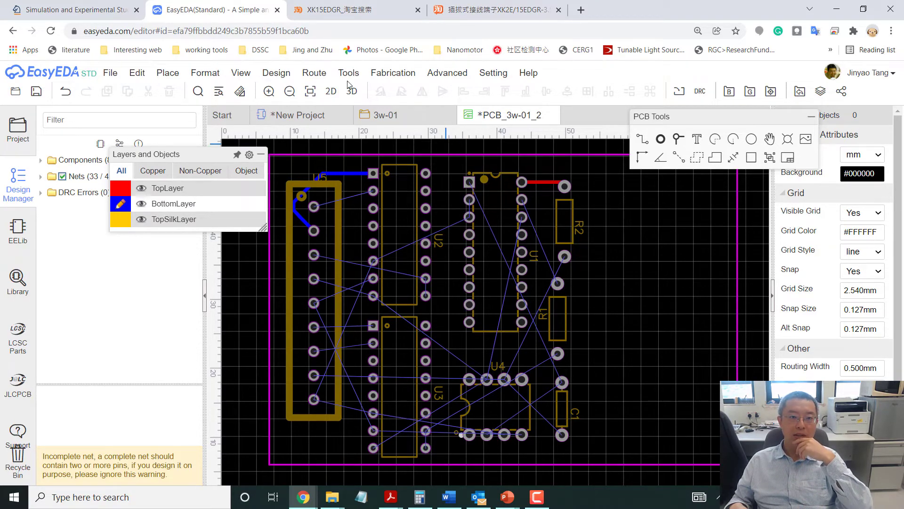
Open the auto router configuration to check the router server options, and close it without routing.
click(313, 73)
mouse_move(323, 90)
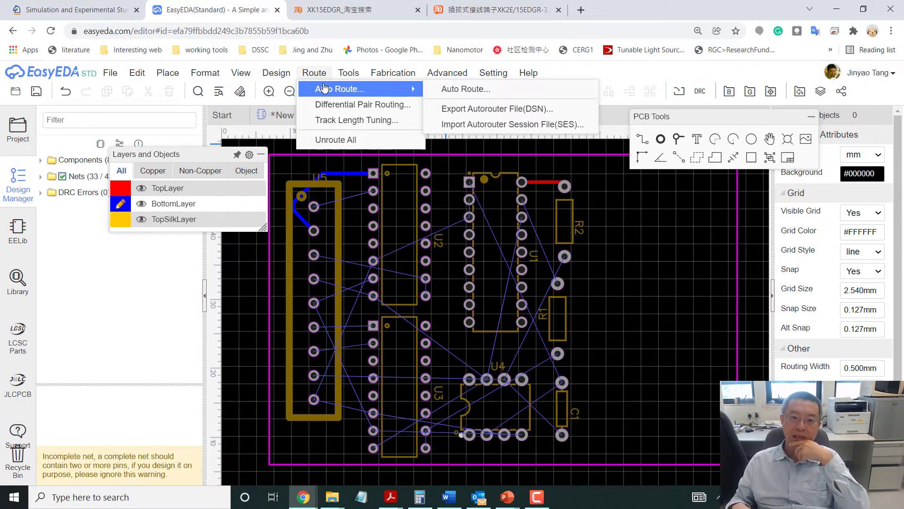
click(477, 96)
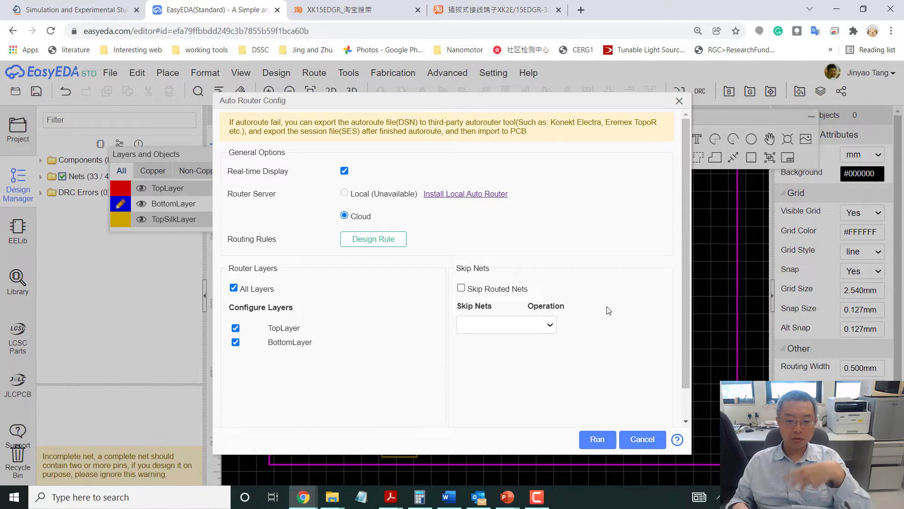
click(643, 439)
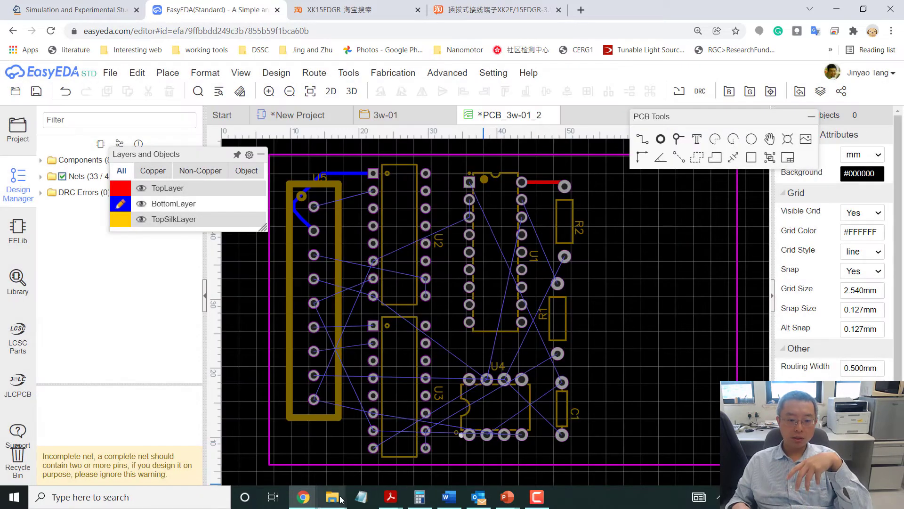
Switch to File Explorer and run win64.bat from D:\Program Files\easyeda-router-windows-x64-v0.8.11 to start the local auto router.
mouse_move(332, 497)
click(285, 456)
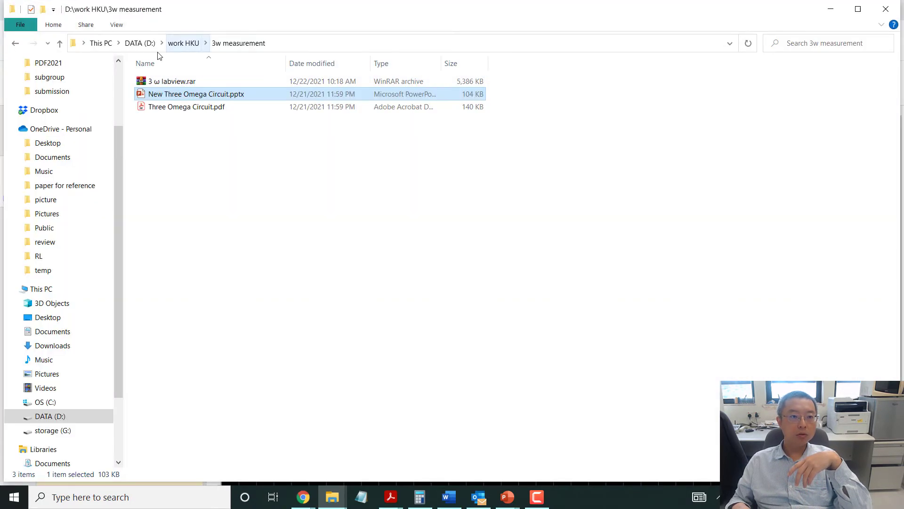
click(140, 43)
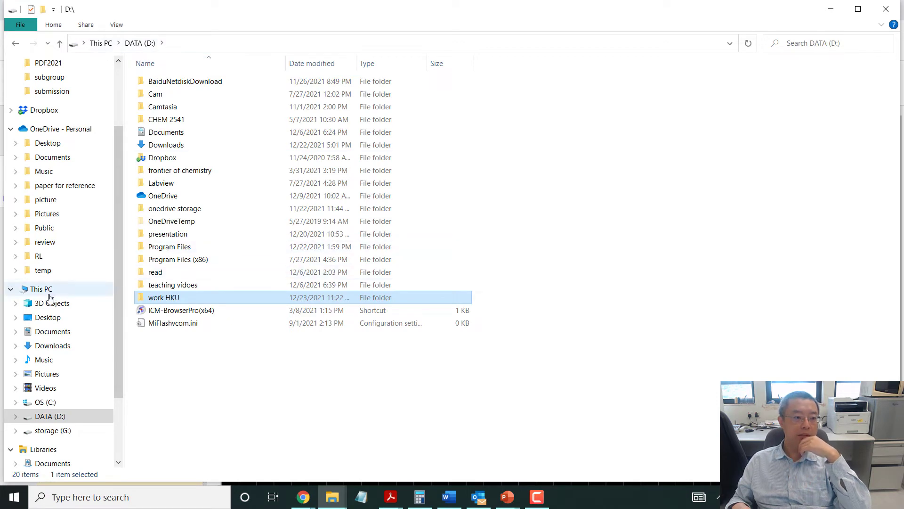
double_click(179, 248)
double_click(198, 85)
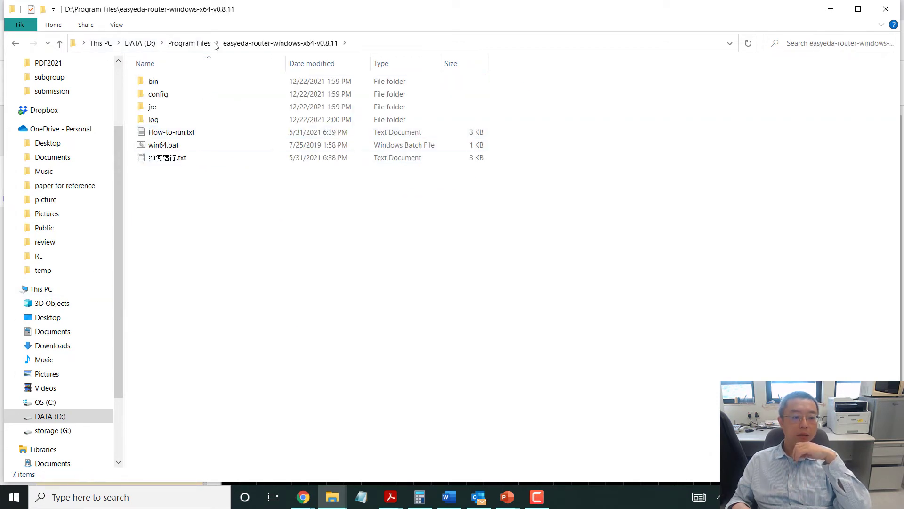
click(176, 137)
double_click(176, 147)
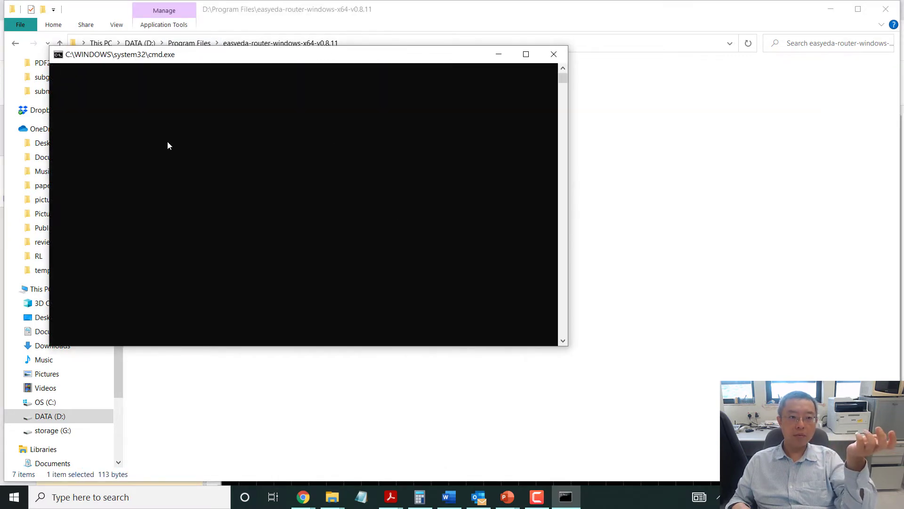
Return to EasyEDA in Chrome and auto route the board on all layers using the local router server.
mouse_move(304, 497)
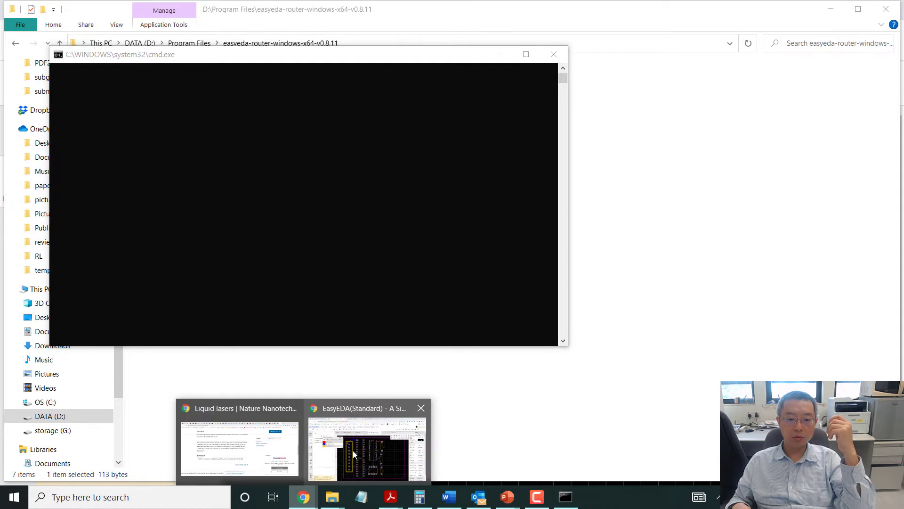
click(355, 451)
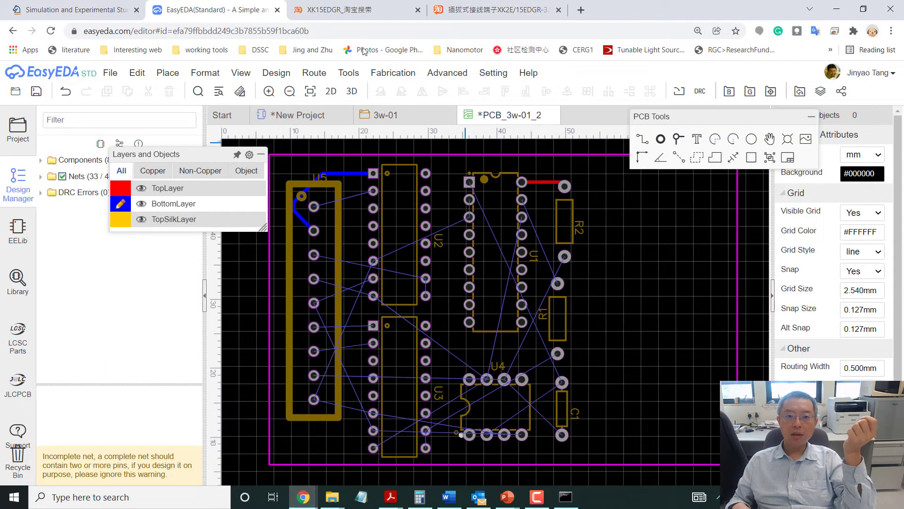
mouse_move(355, 74)
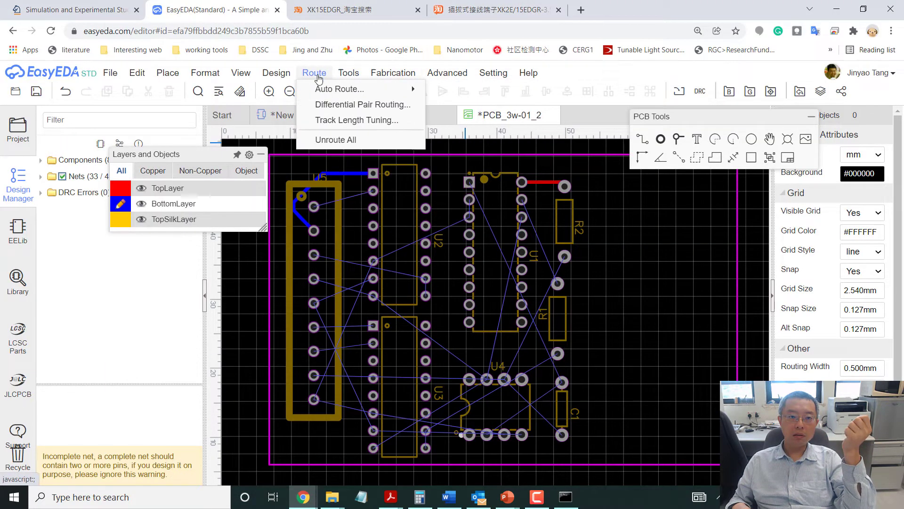
click(456, 89)
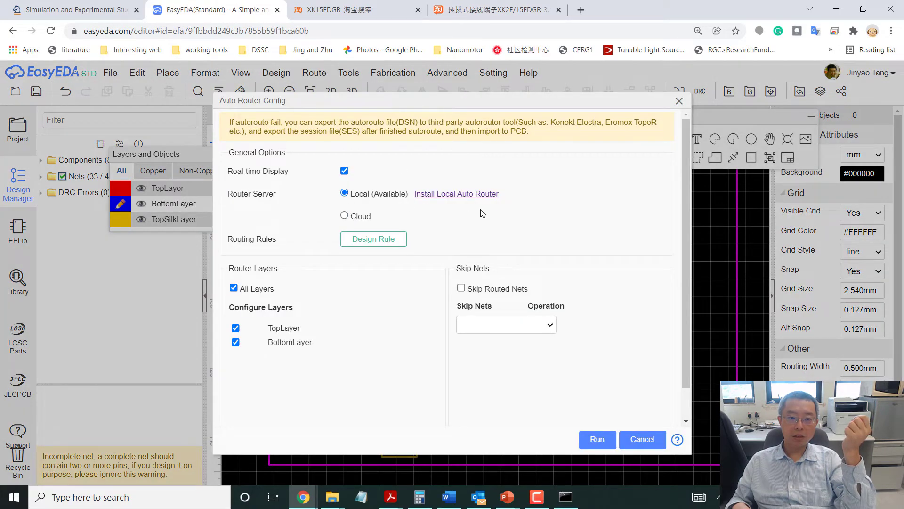
click(597, 440)
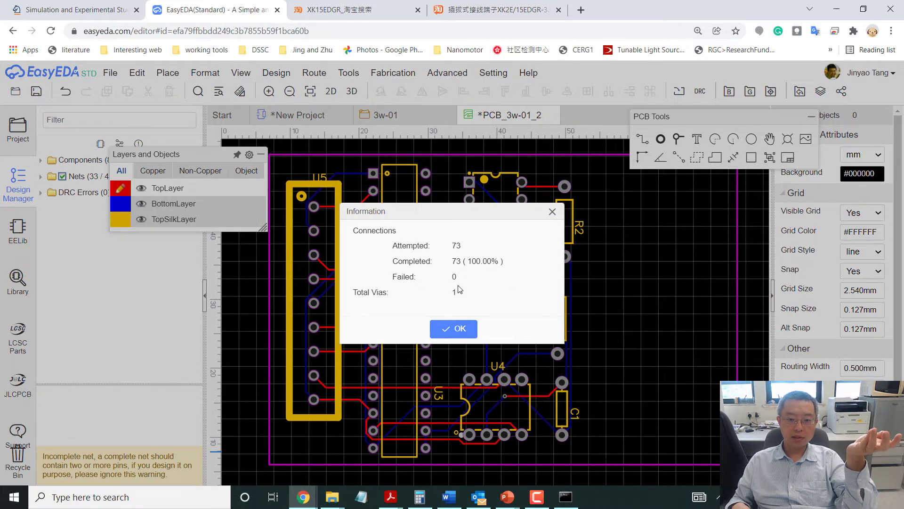
click(461, 329)
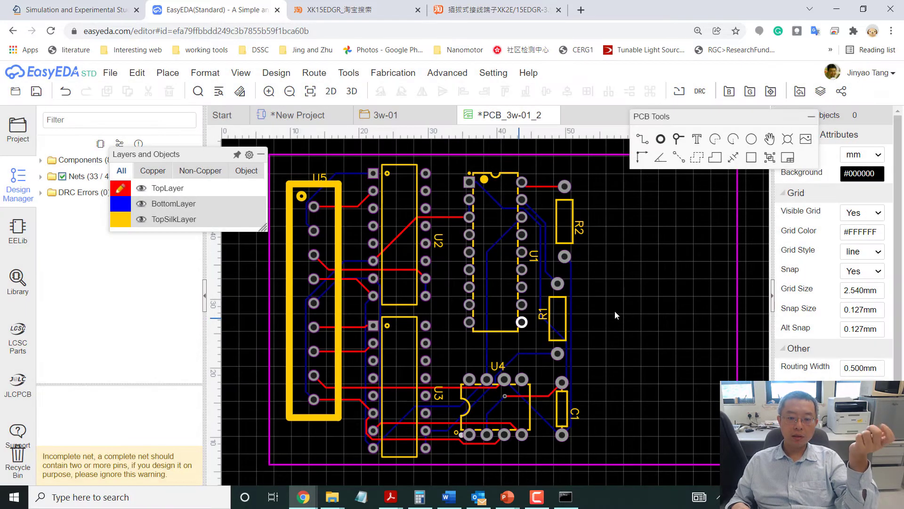
click(488, 175)
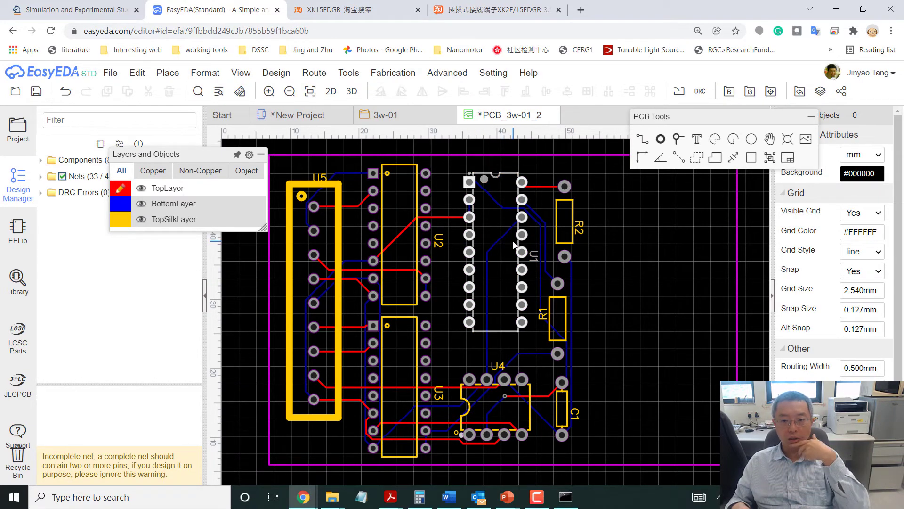
click(577, 236)
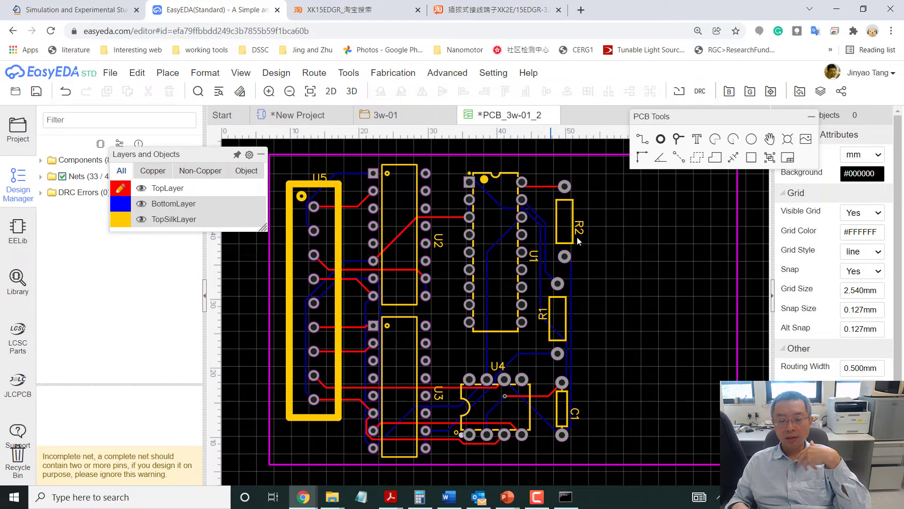
Move R1 and R2 into the gap between U2 and U1, nudge U1 slightly right, and move C1 up beside U1.
click(562, 325)
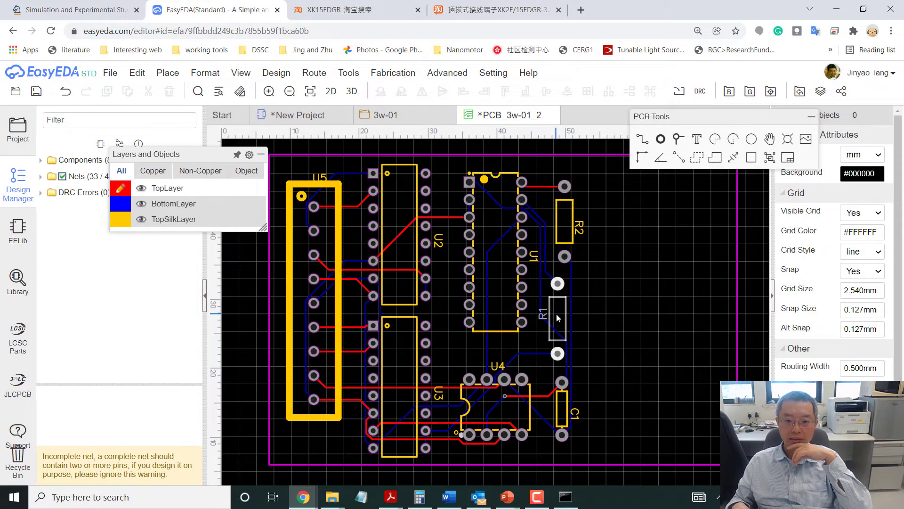
drag(556, 313, 448, 307)
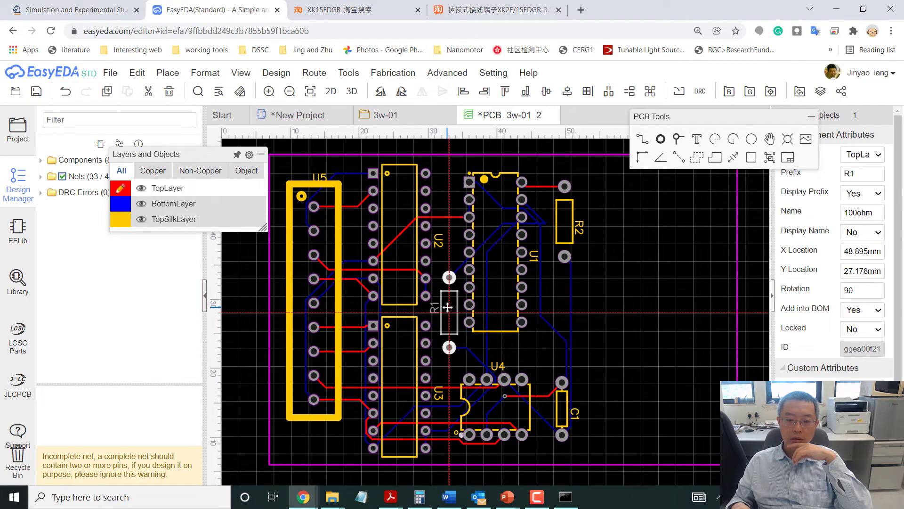
drag(510, 247, 517, 244)
drag(564, 219, 451, 209)
drag(560, 403, 554, 328)
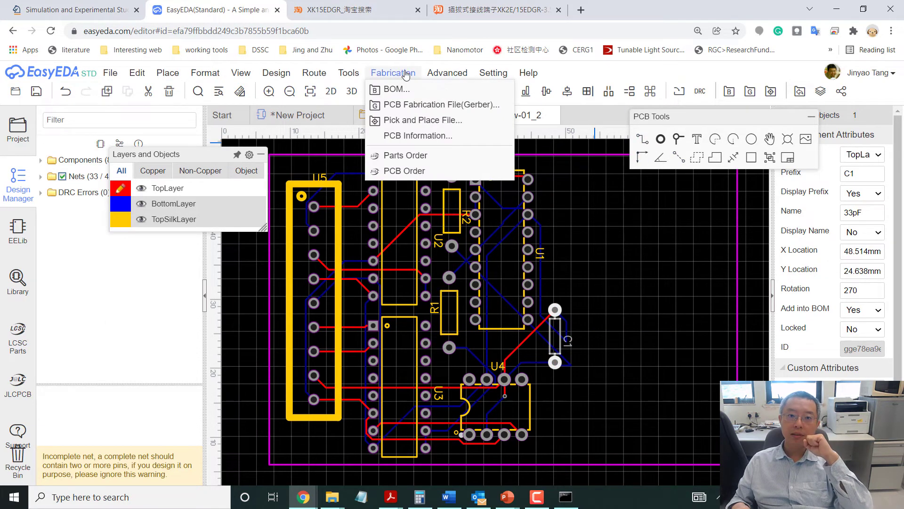
Auto route the rearranged board again and shift C1 slightly upward.
mouse_move(349, 72)
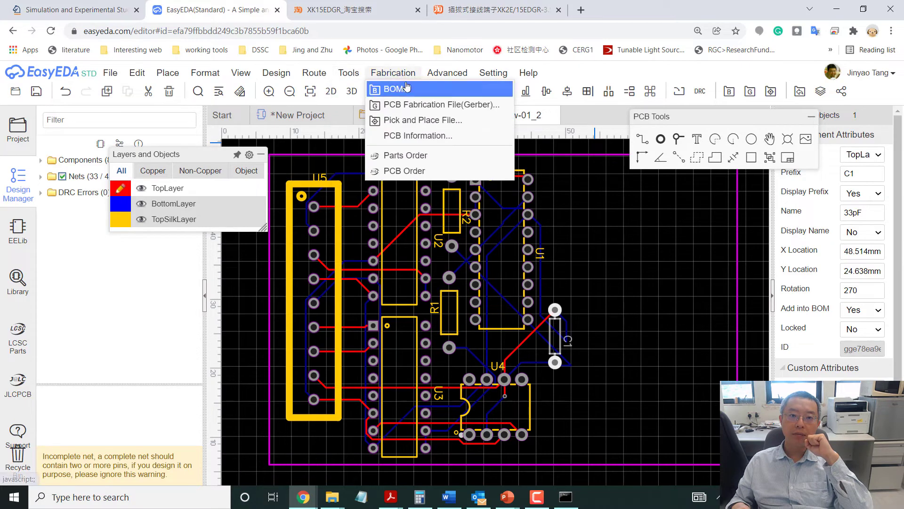
mouse_move(394, 77)
mouse_move(314, 72)
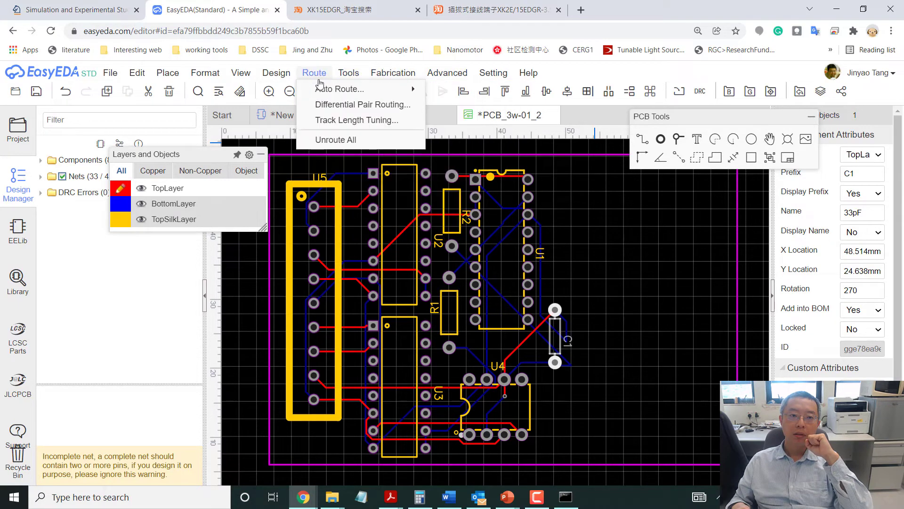
mouse_move(340, 87)
click(459, 88)
click(597, 439)
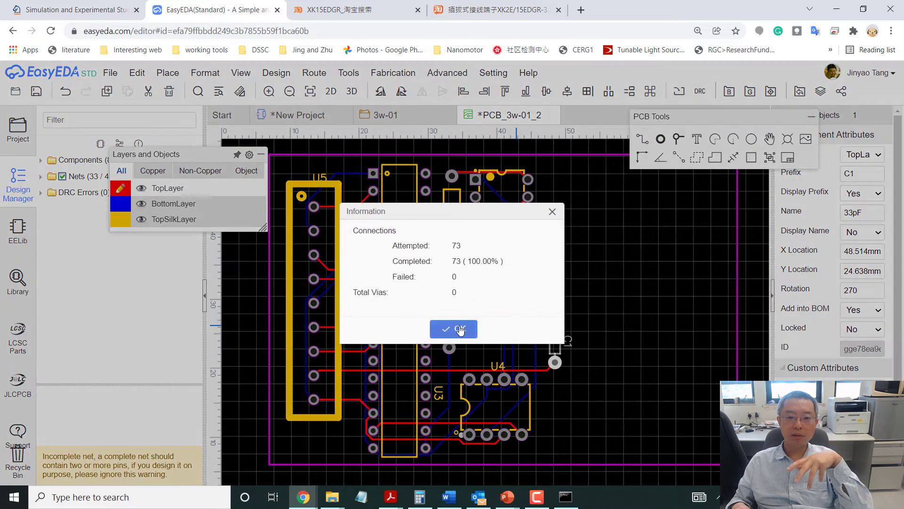
click(459, 329)
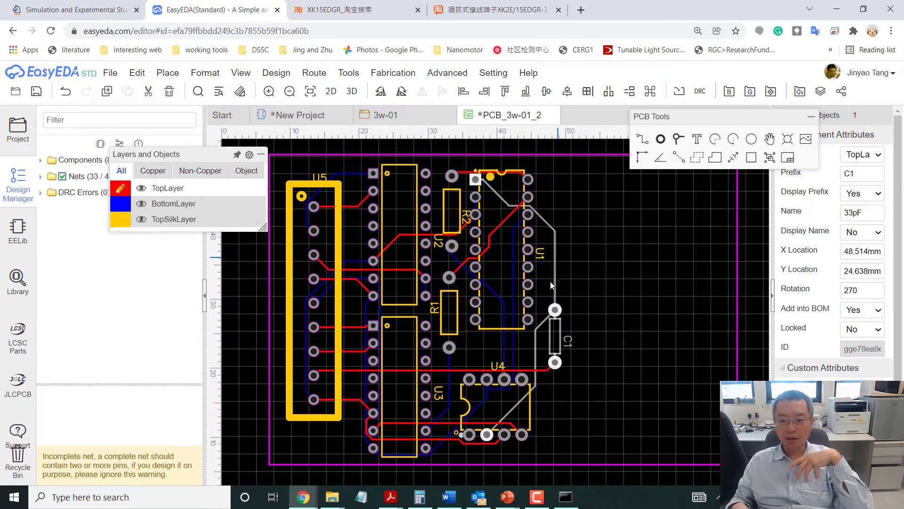
drag(556, 343, 554, 303)
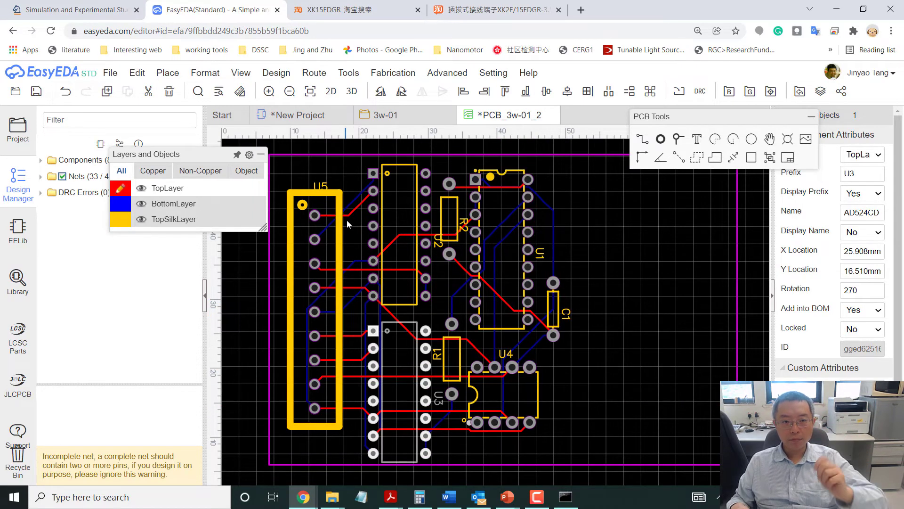
Set the width of the TopLayer track on net U2_2 between U5 and U2 to 0.5 mm.
click(353, 213)
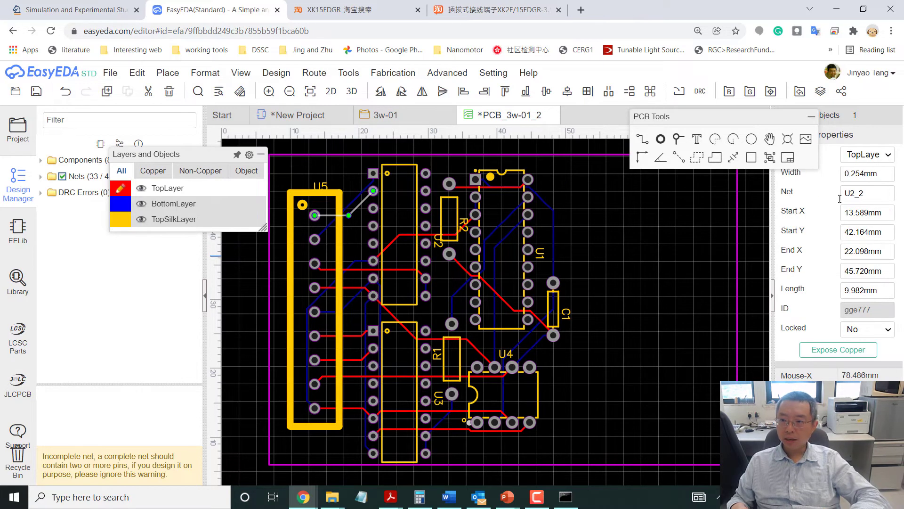
click(862, 174)
text(0.5)
key(Return)
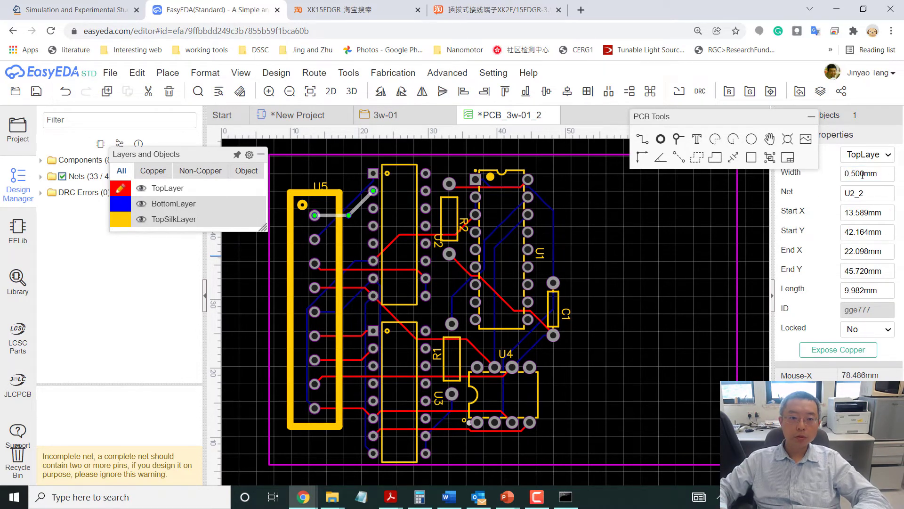
Set the width of the BottomLayer track on net U2_1 between U5 and U2 to 0.5 mm.
click(359, 197)
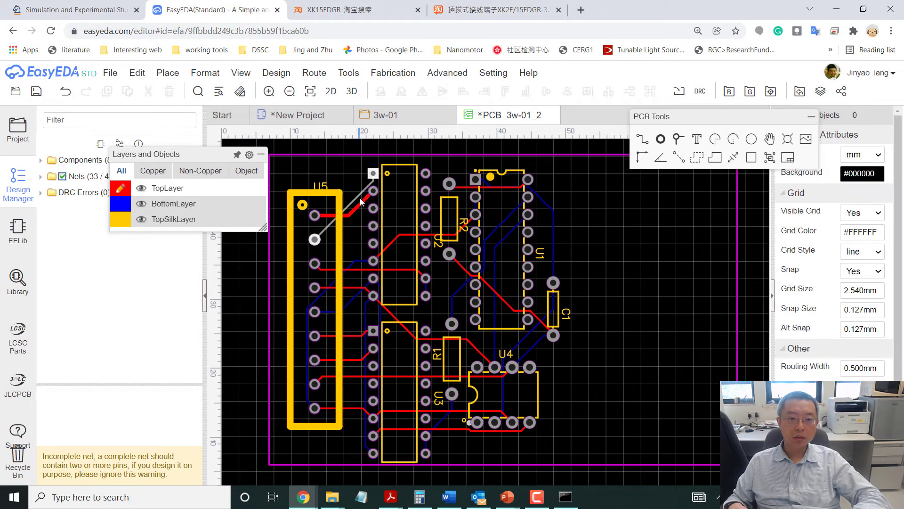
click(362, 197)
drag(359, 198, 352, 197)
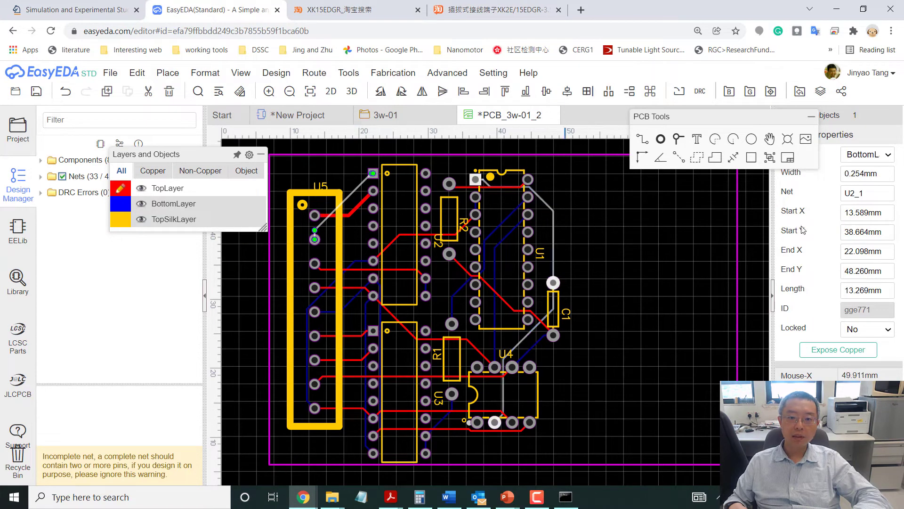
text(0.5)
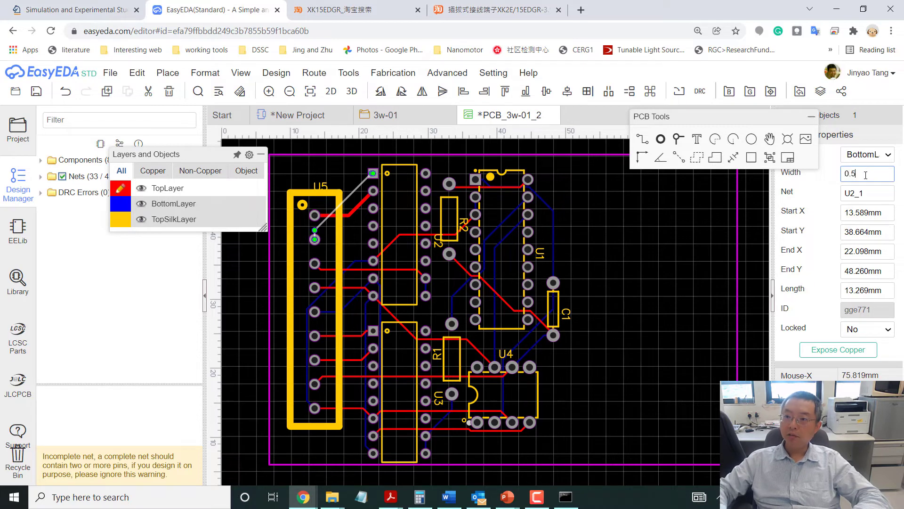
key(Return)
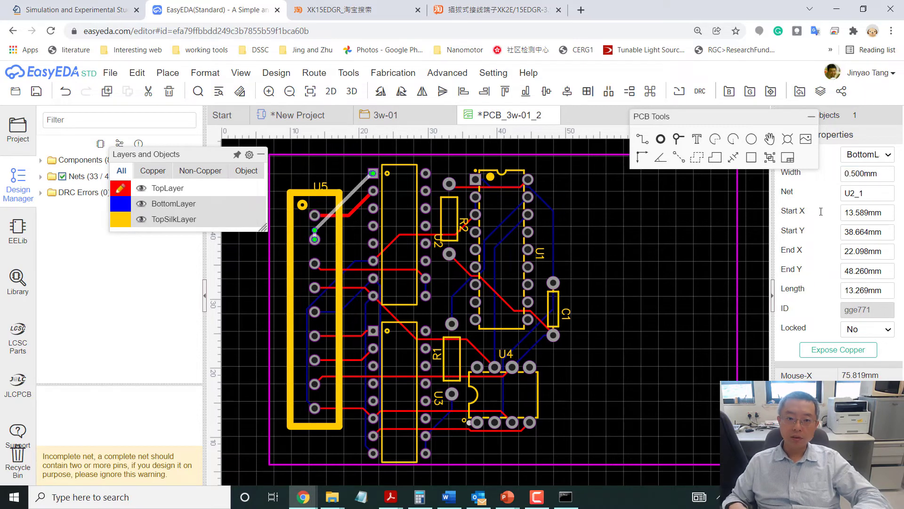
Set the TopLayer track on net U1_18 between R2 and U1 to 0.5 mm wide and check it up close.
click(331, 269)
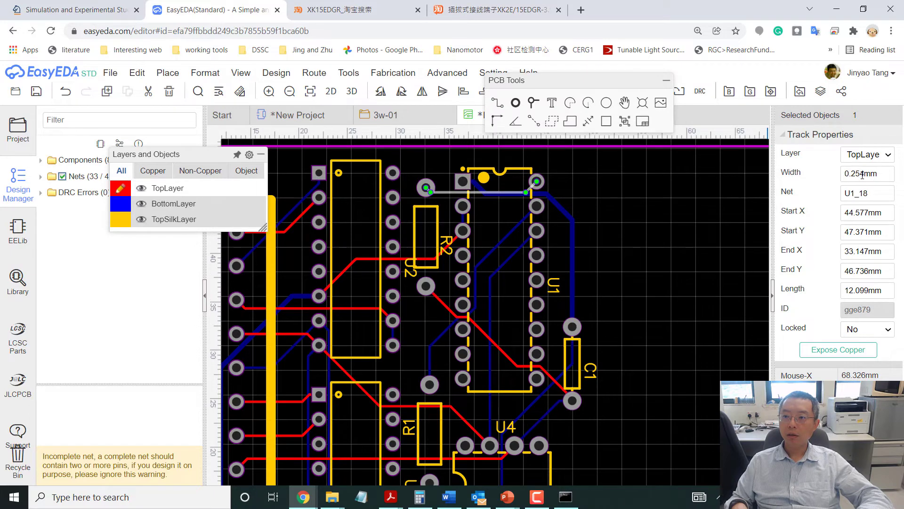
double_click(862, 175)
text(0.)
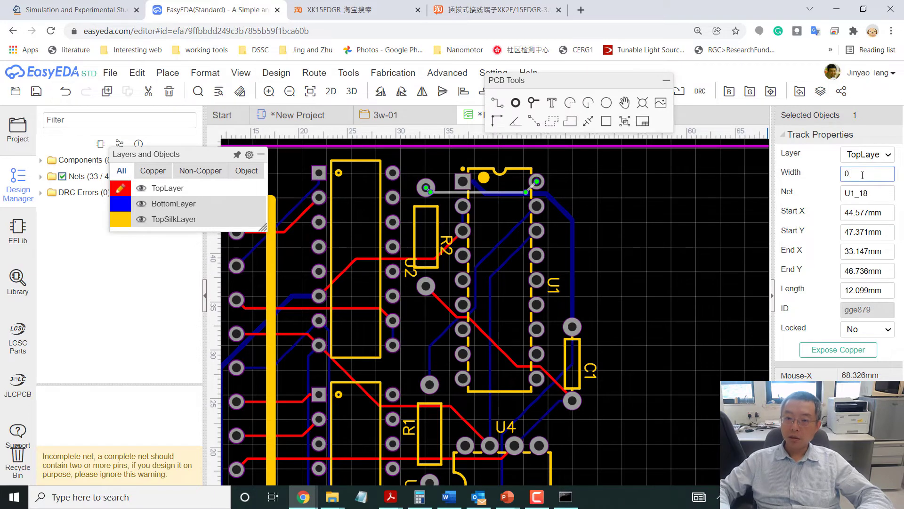
text(5)
key(Return)
click(609, 200)
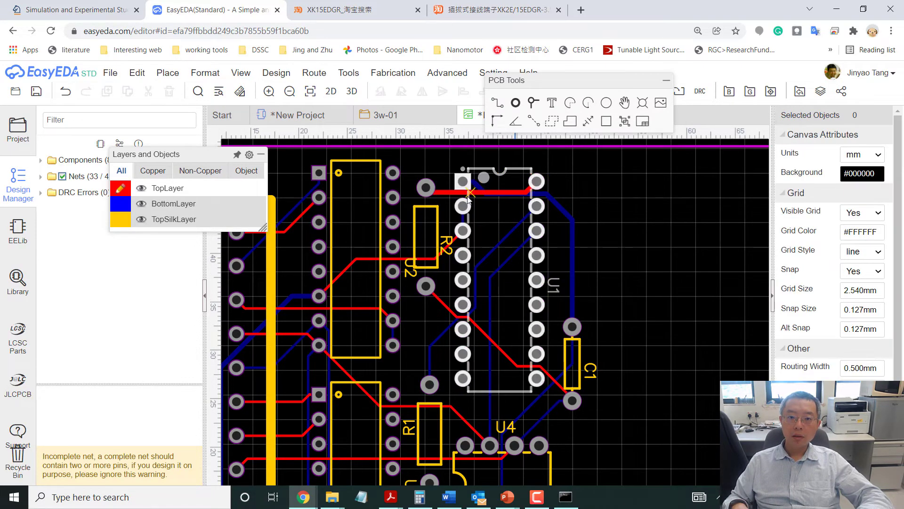
scroll(460, 189, up, 1)
click(500, 200)
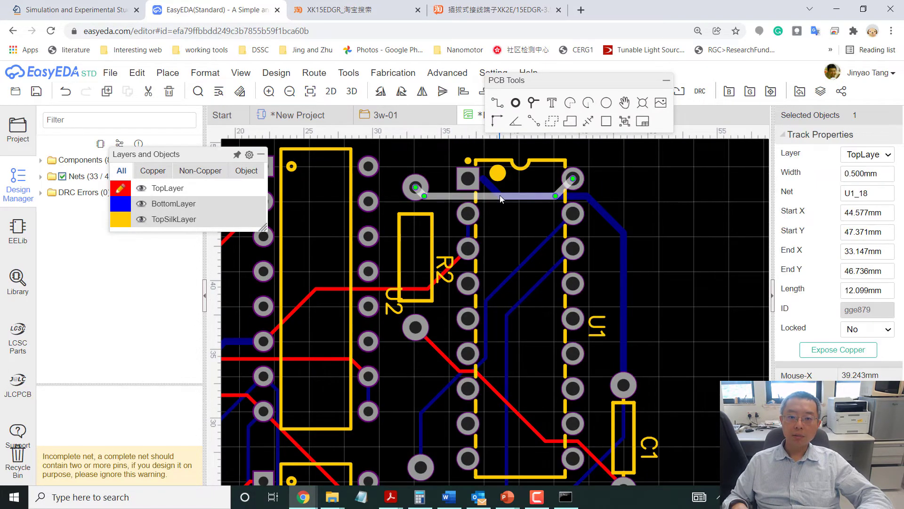
click(500, 195)
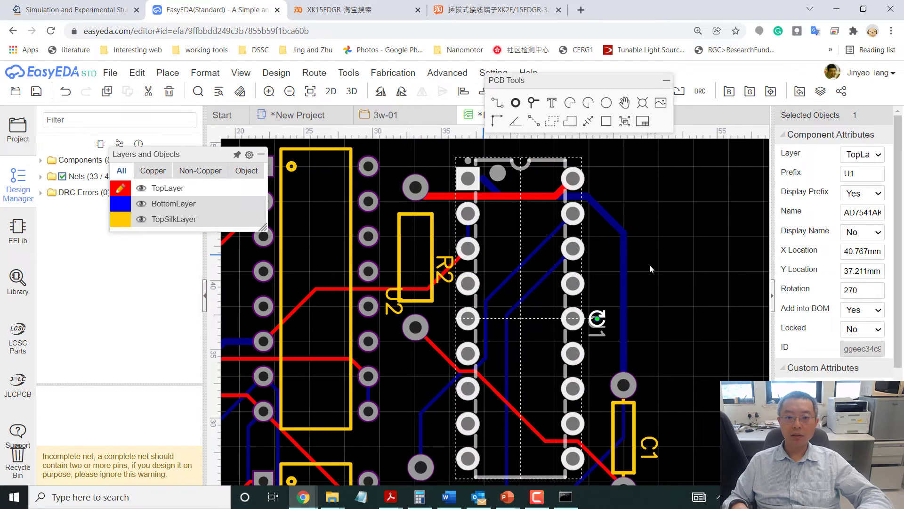
click(683, 245)
Move the right edge of the board outline inward to just beyond C1.
scroll(515, 292, down, 4)
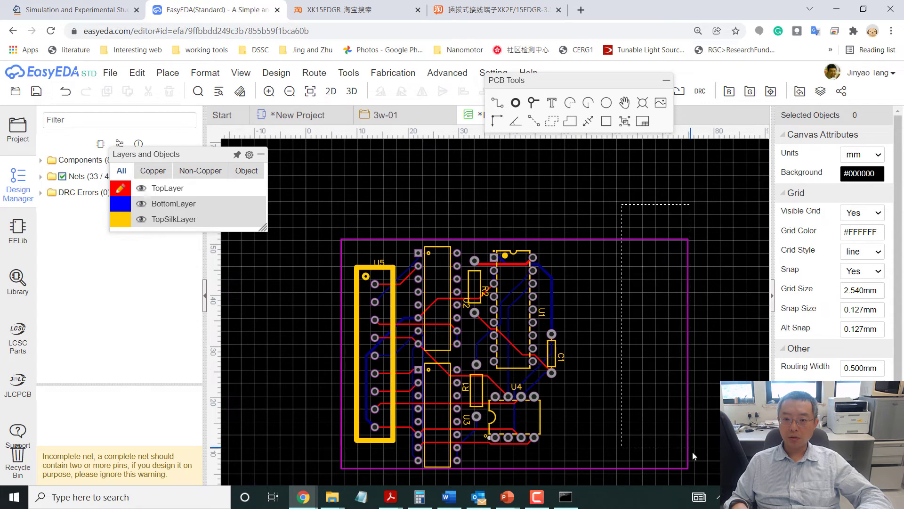
click(690, 398)
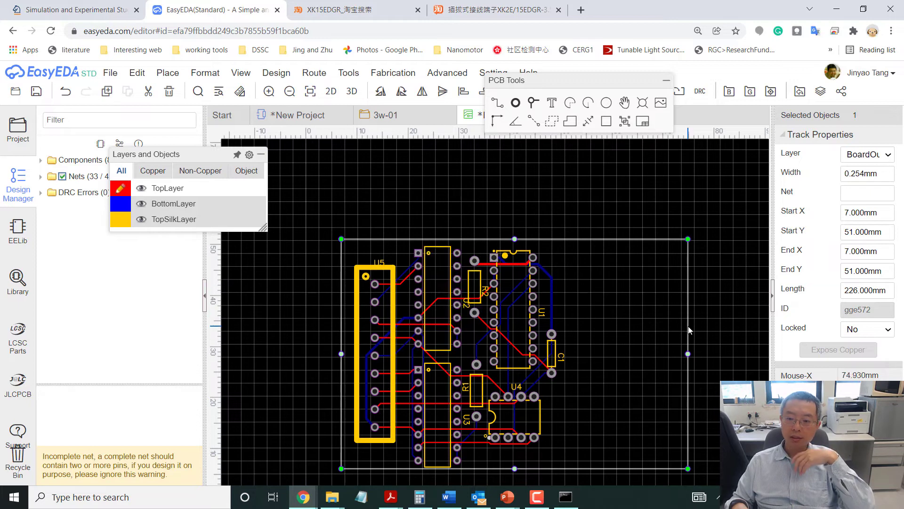
drag(674, 208, 701, 480)
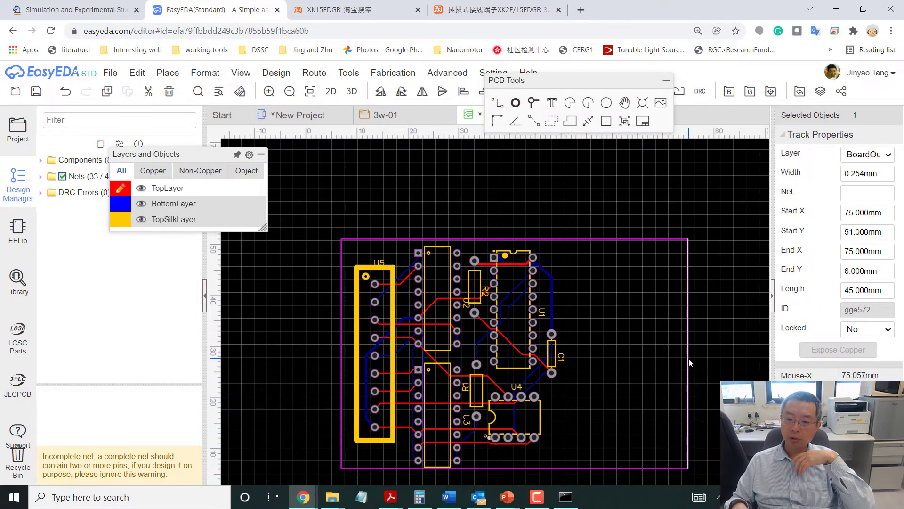
drag(689, 358, 576, 353)
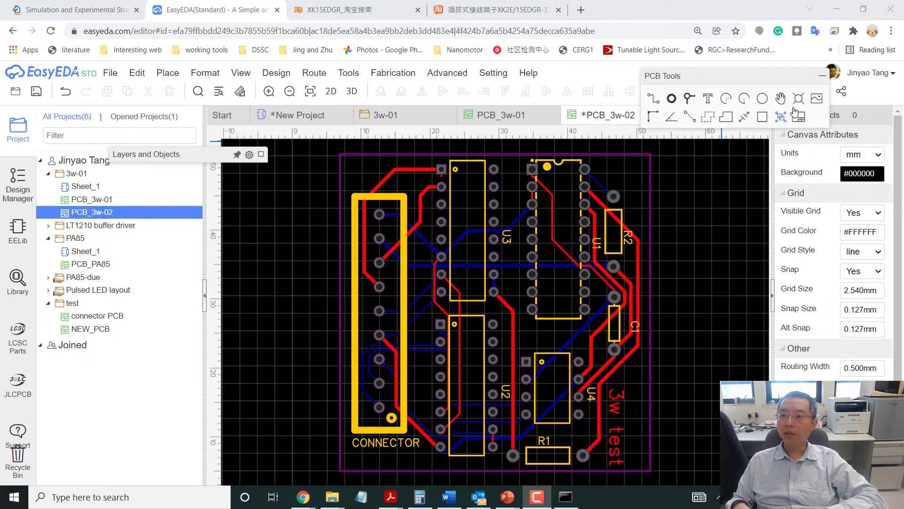
On PCB_3w-02, place a TopLayer text outside the board beside the 3w test label and change its content to v0.1.
click(708, 98)
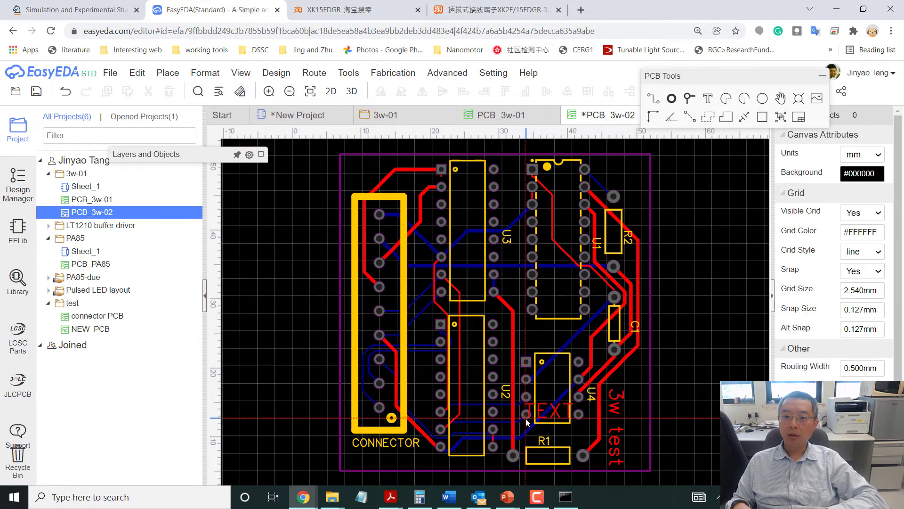
click(676, 411)
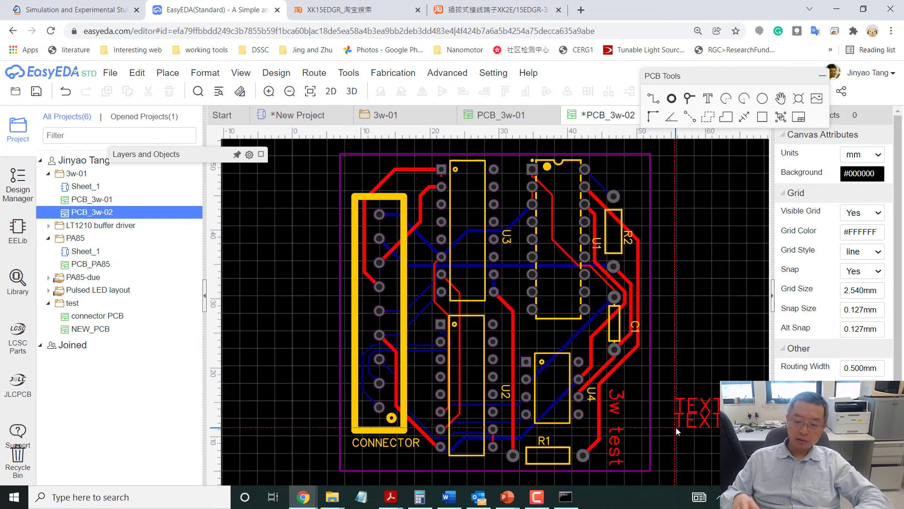
double_click(707, 411)
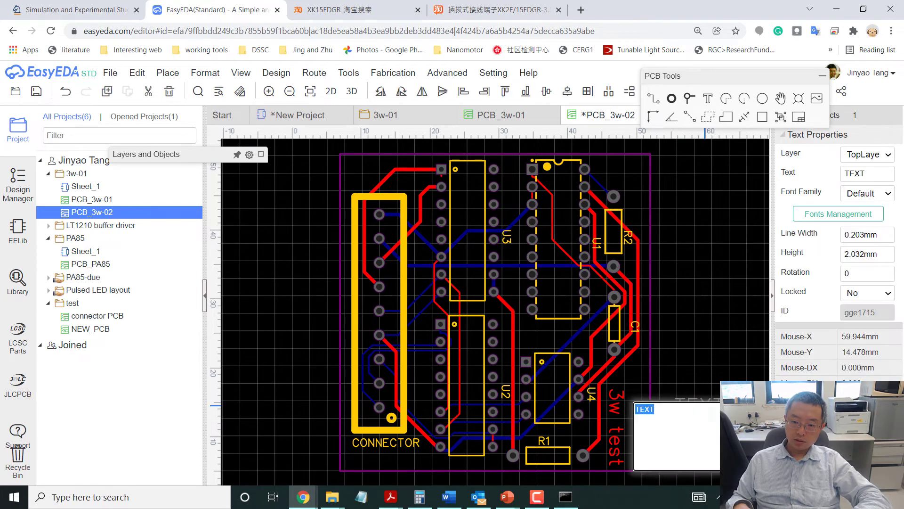
text(Jy)
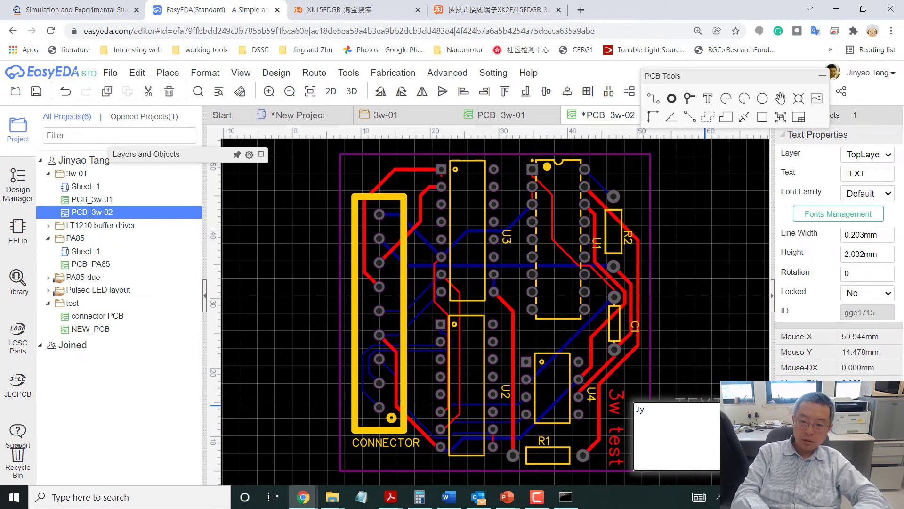
text(Tnag)
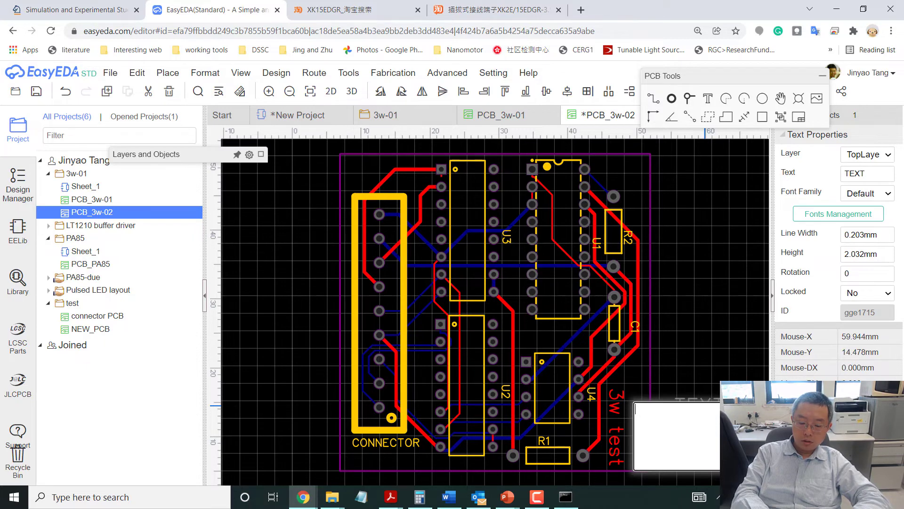
text(JY)
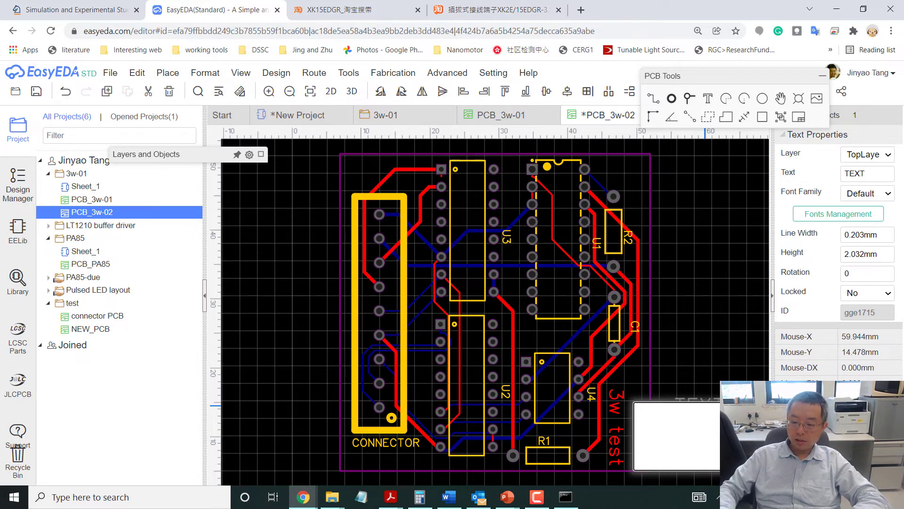
text(v0.1)
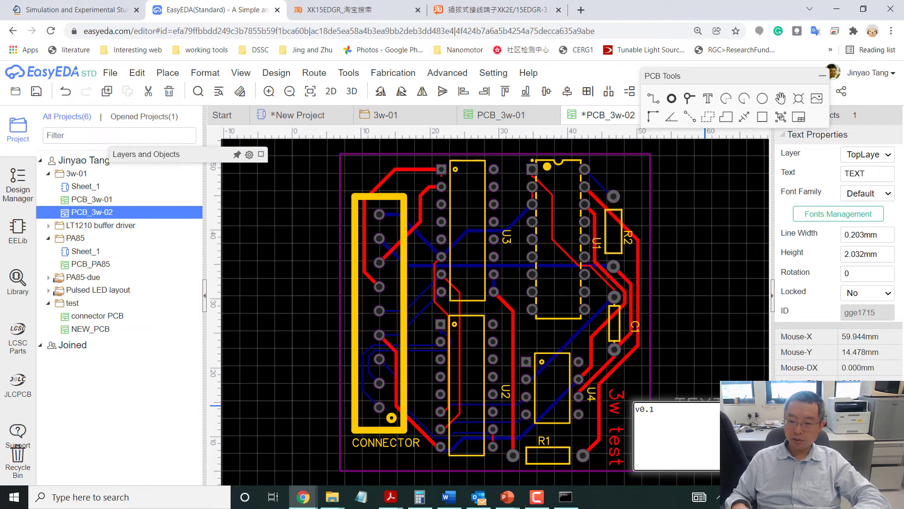
click(686, 411)
Rotate the v0.1 text to 270 degrees and position it alongside the 3w test label inside the board outline.
click(686, 413)
drag(697, 409, 670, 407)
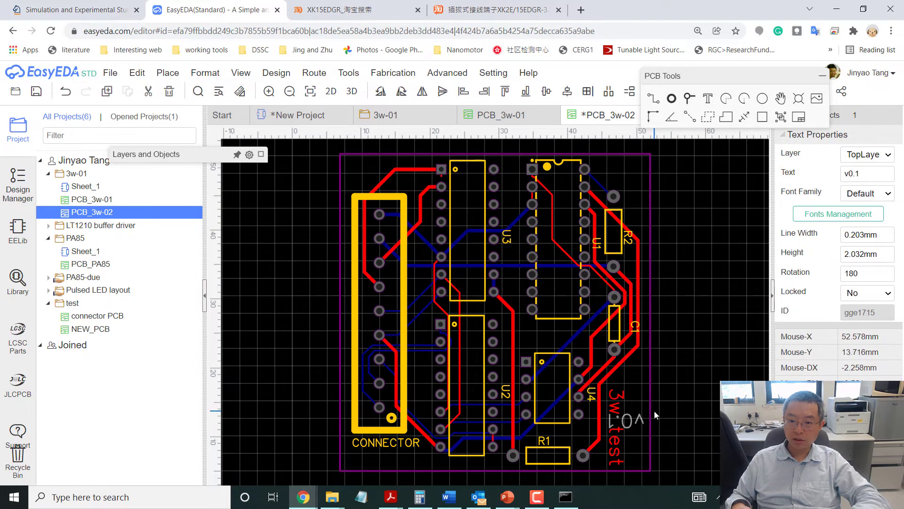
drag(648, 433, 635, 422)
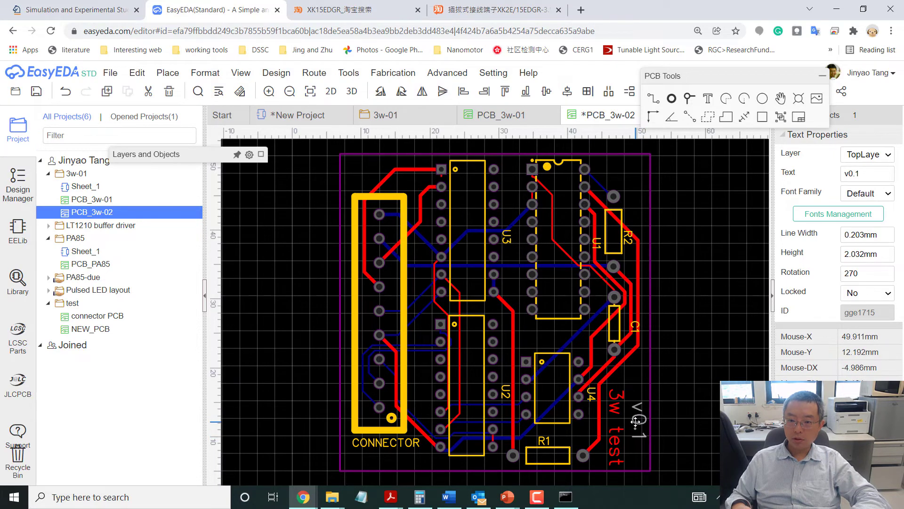
click(759, 409)
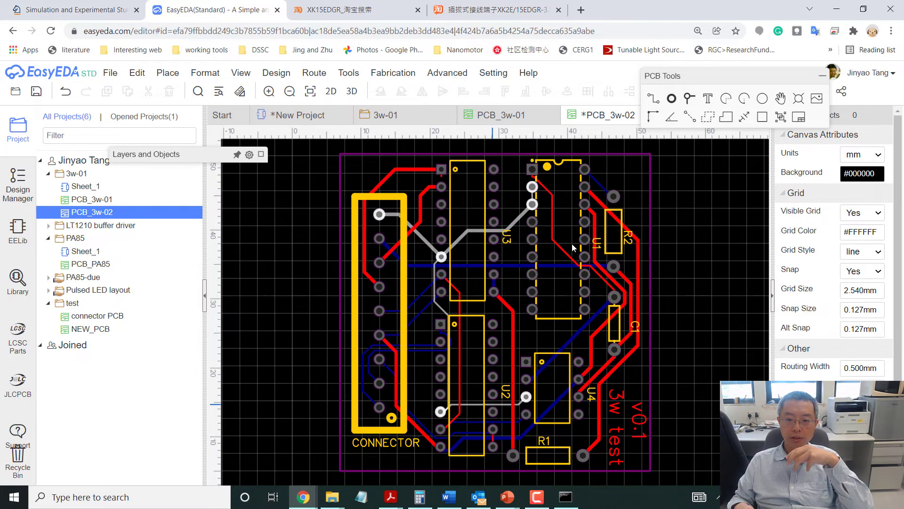
Draw a GND copper area on TopLayer along the four corners of the board outline.
click(710, 119)
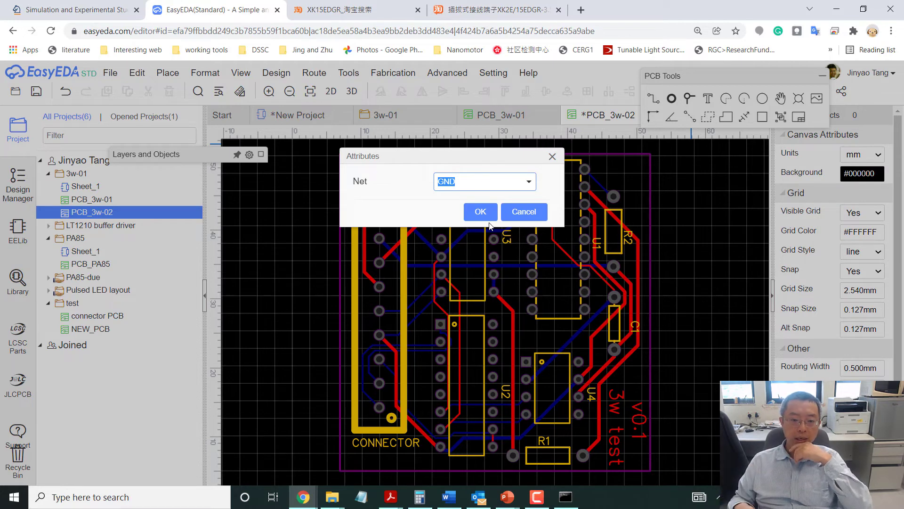
click(481, 213)
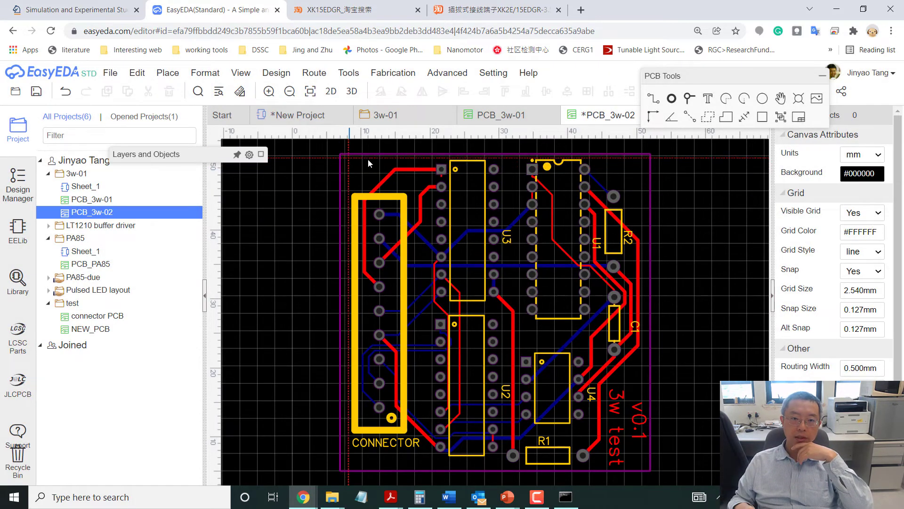
click(261, 159)
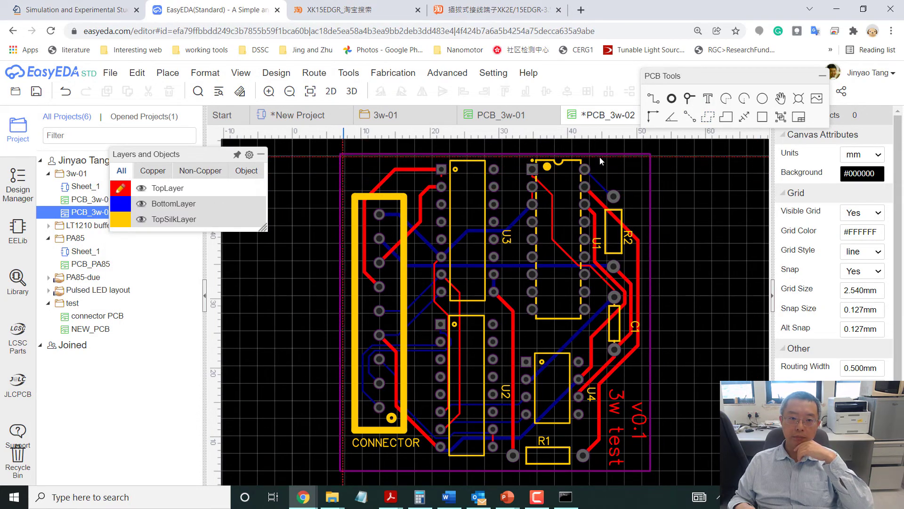
click(708, 118)
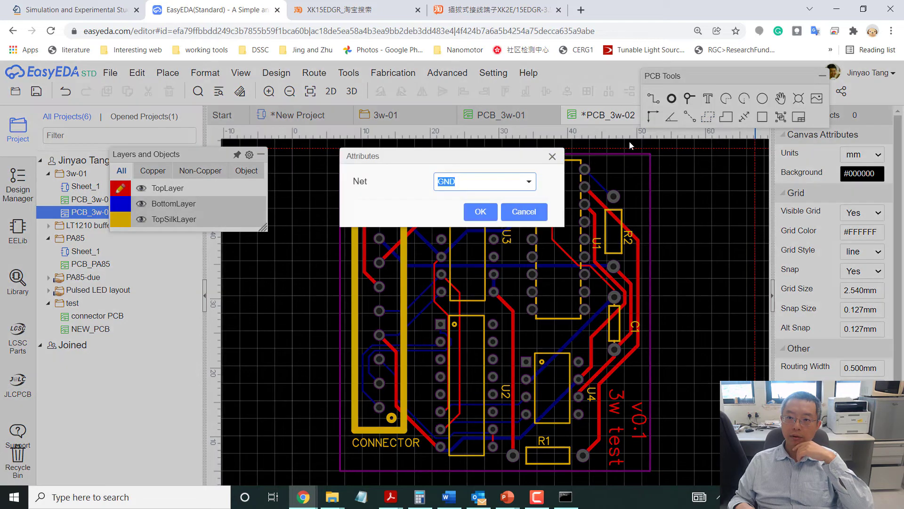
click(471, 211)
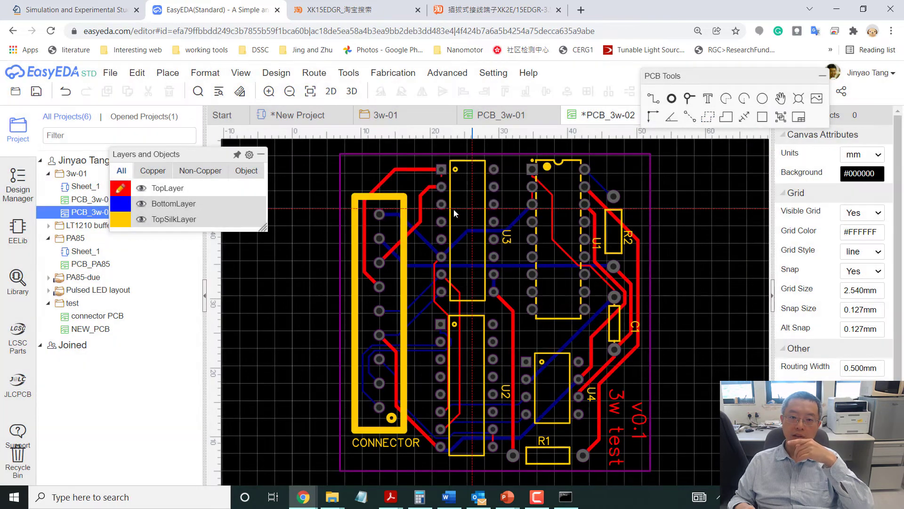
click(341, 157)
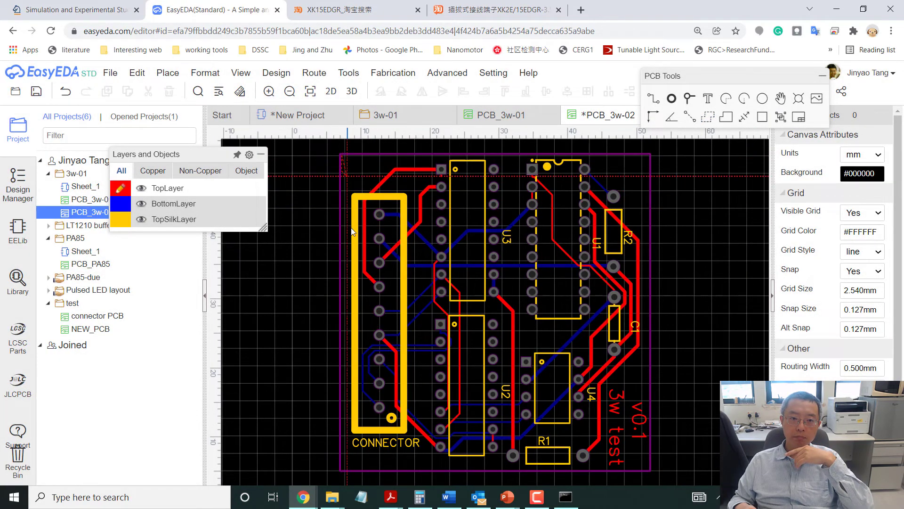
click(342, 469)
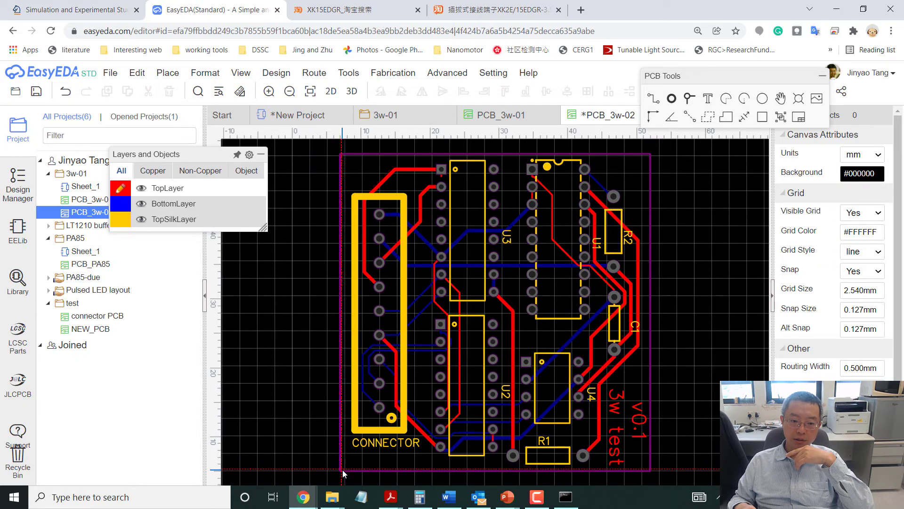
click(649, 470)
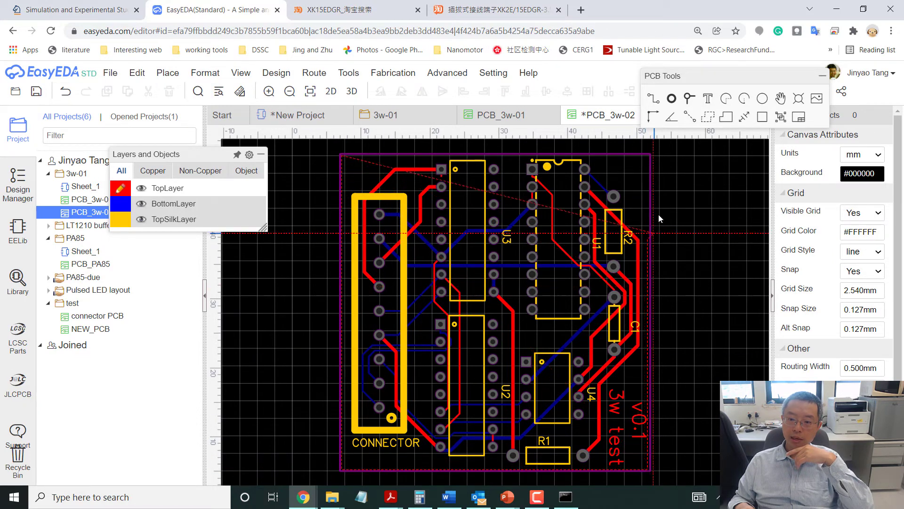
click(648, 160)
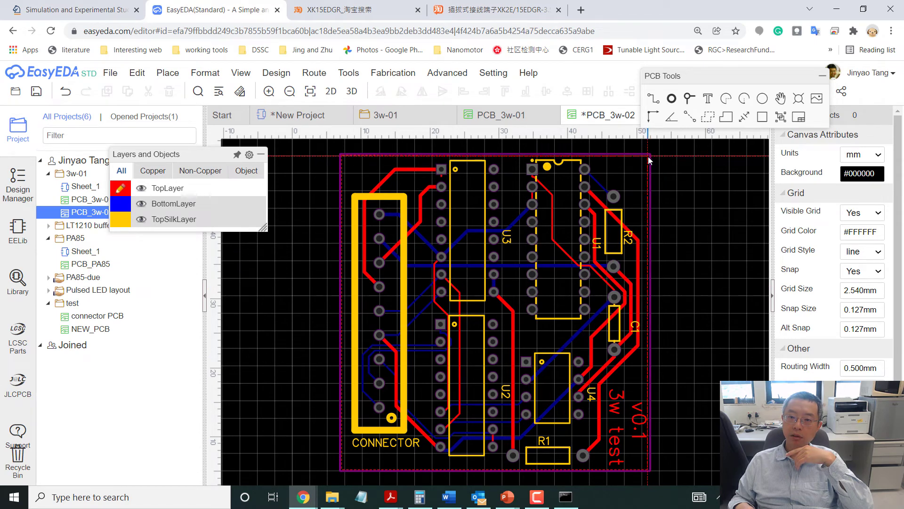
right_click(648, 160)
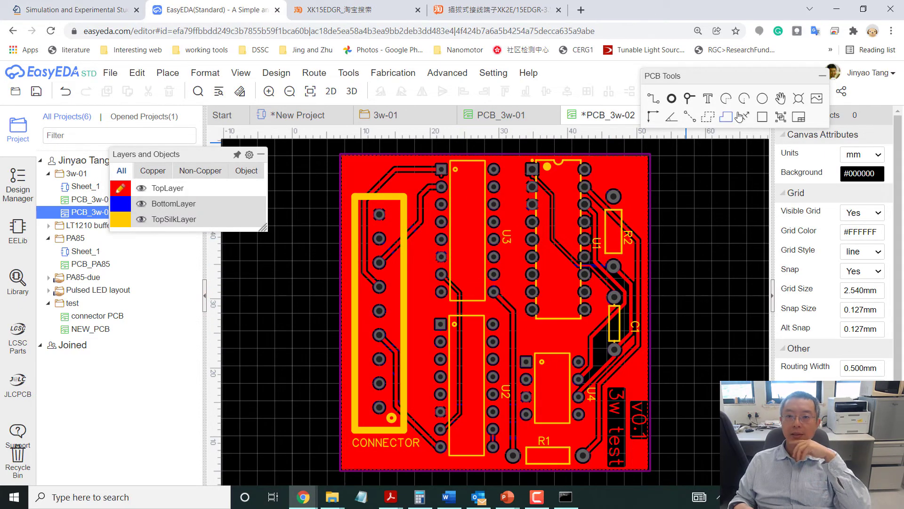
mouse_move(145, 204)
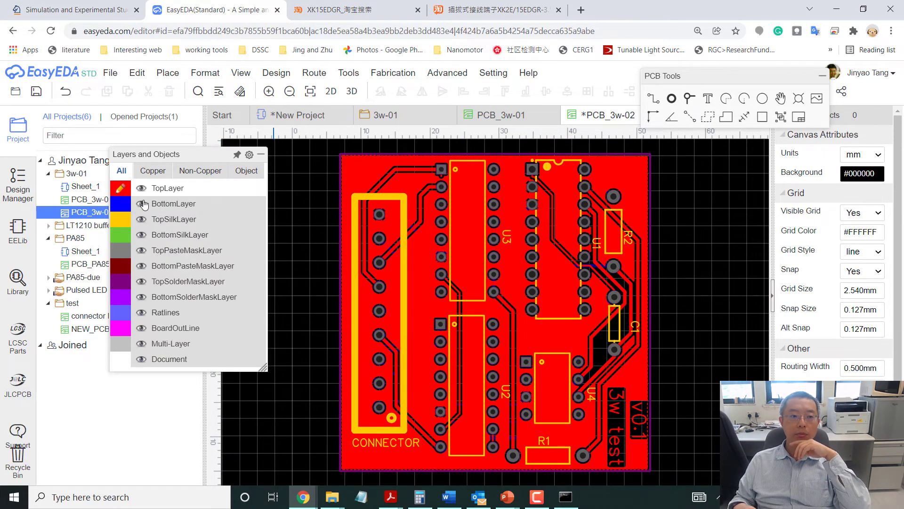
click(115, 207)
click(708, 118)
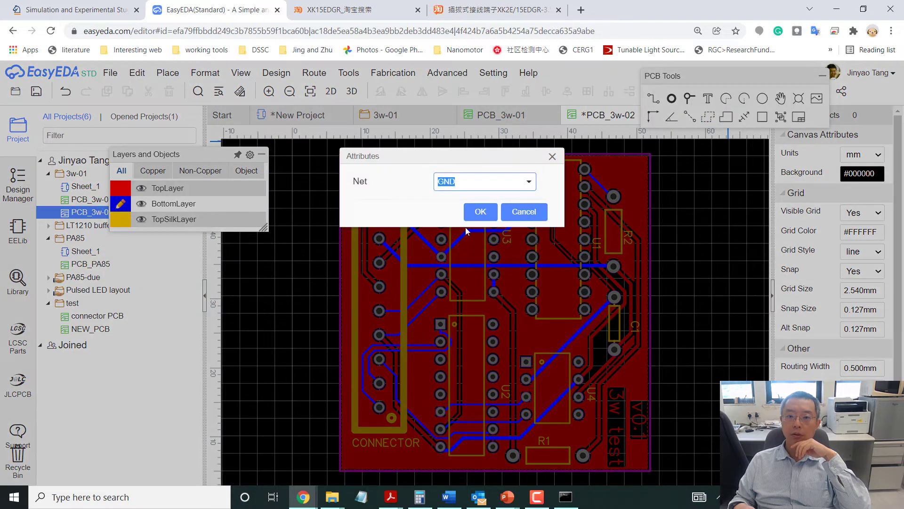
click(479, 212)
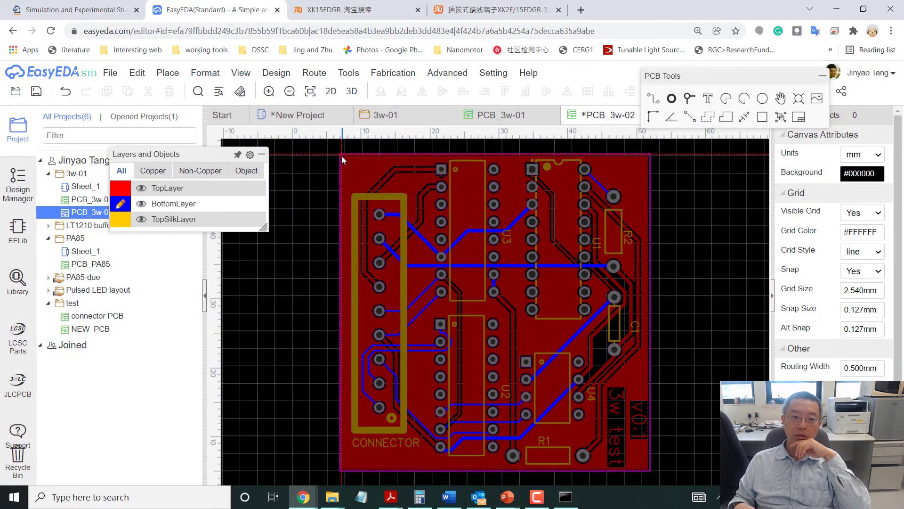
click(342, 157)
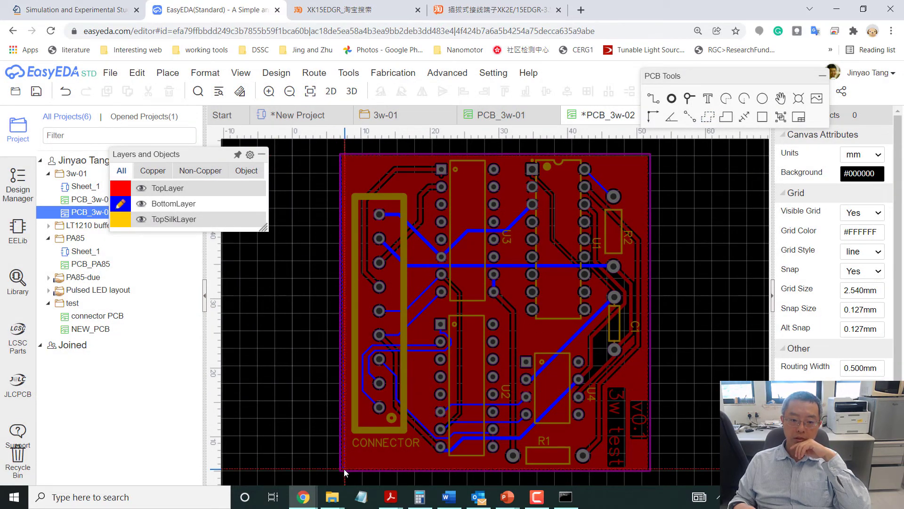
click(345, 471)
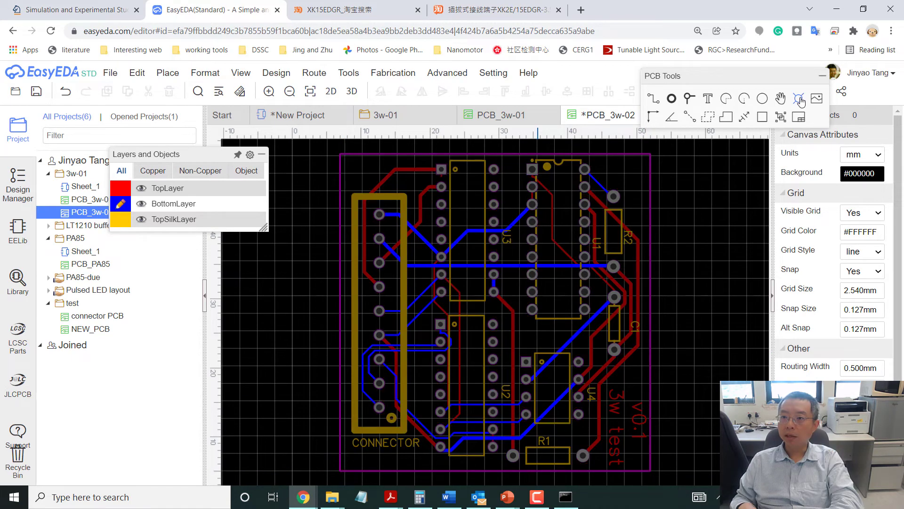
Place four holes inside the board outline, one near each corner.
click(799, 99)
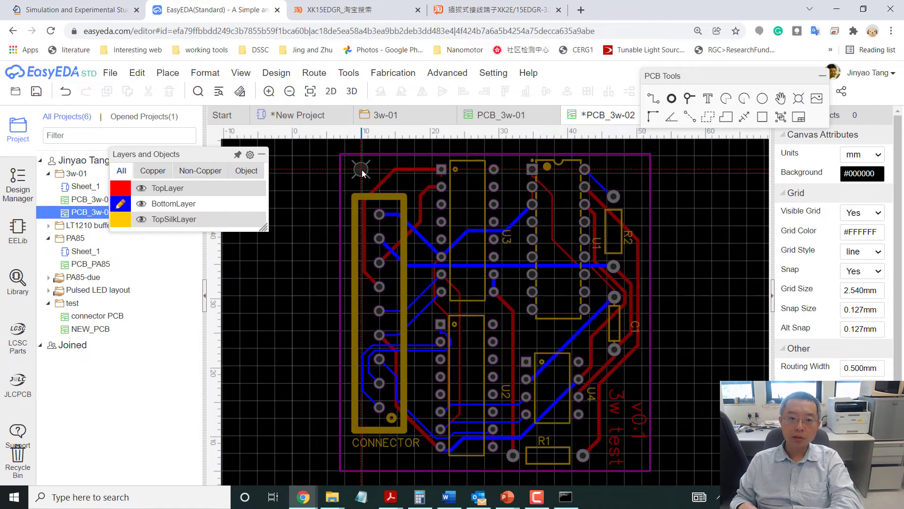
click(358, 170)
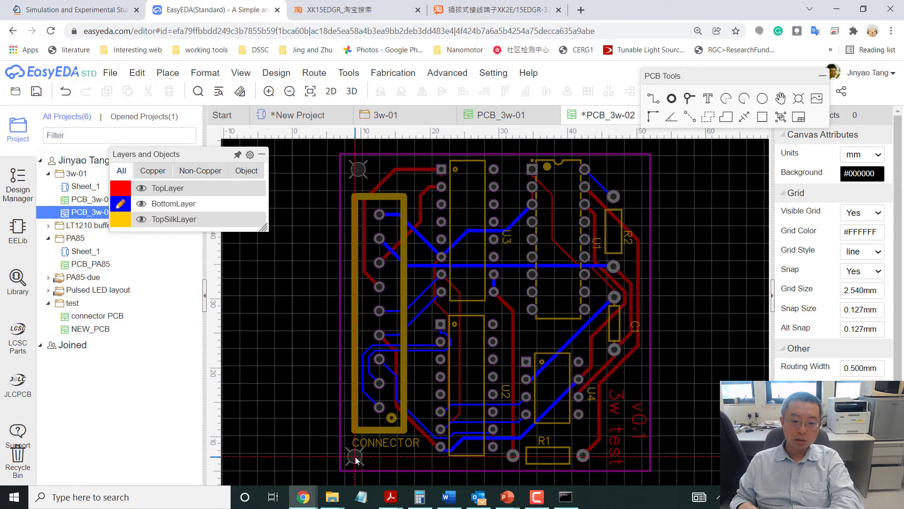
click(357, 456)
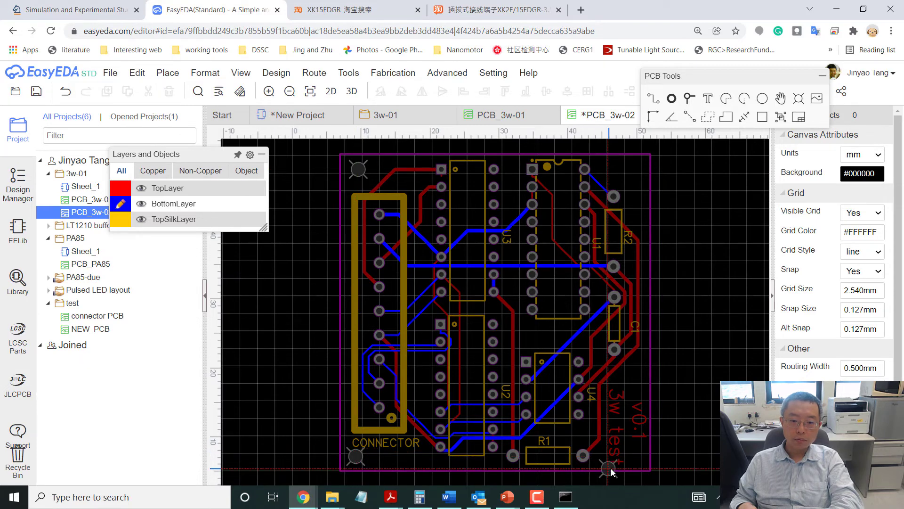
click(637, 457)
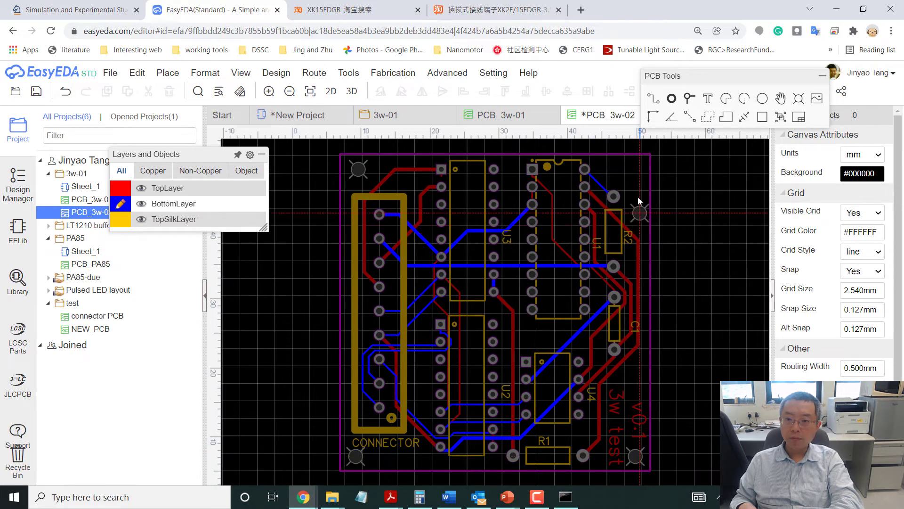
click(637, 169)
key(Escape)
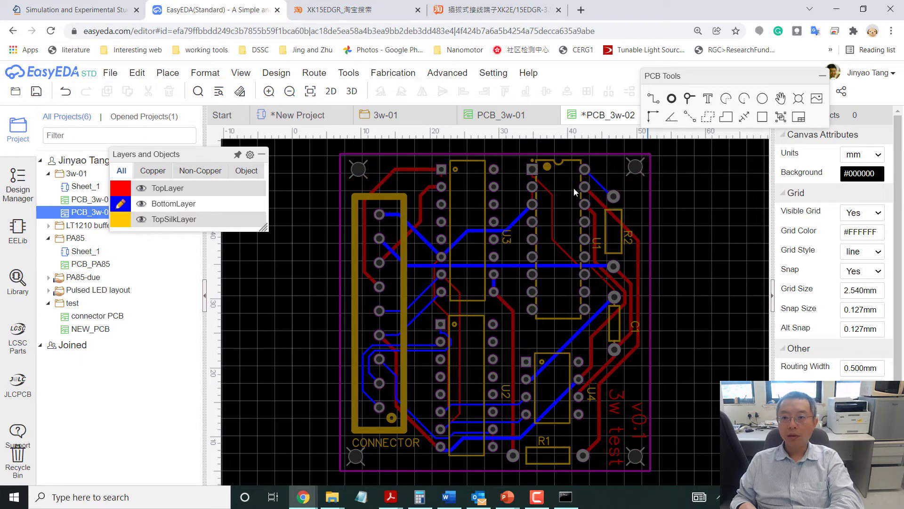
Shift the upper-left hole slightly sideways toward the board edge and both lower holes slightly outward toward their board corners.
click(363, 175)
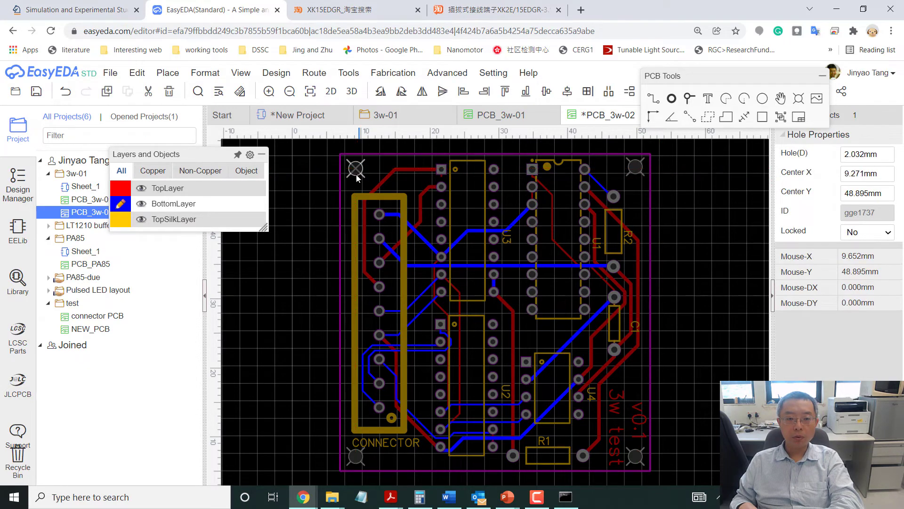
click(353, 458)
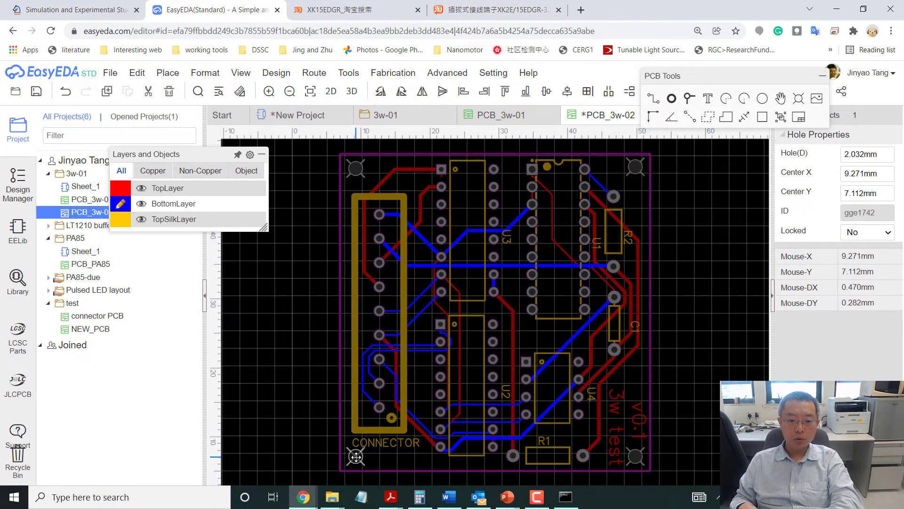
drag(356, 456, 354, 460)
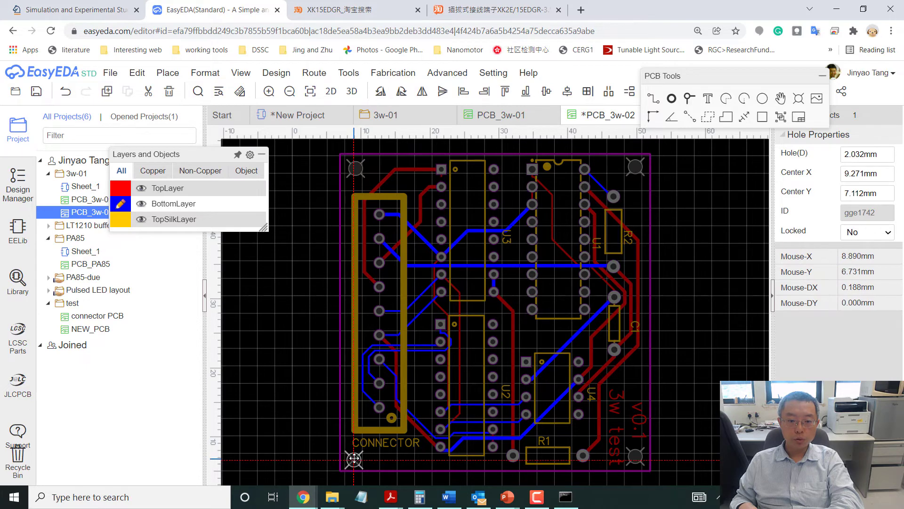
click(634, 458)
drag(637, 456, 640, 459)
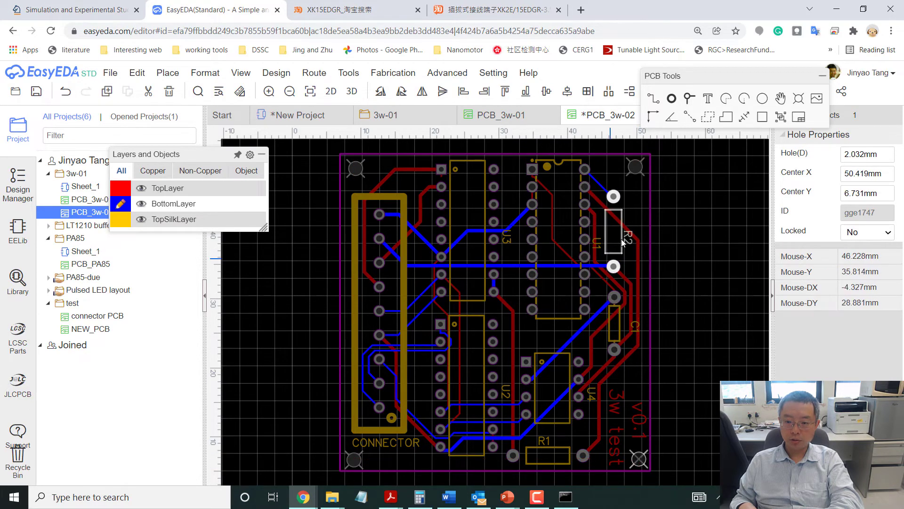
Set the upper-right hole's diameter to 3.1 mm and shift it slightly inward from the board corner.
click(636, 167)
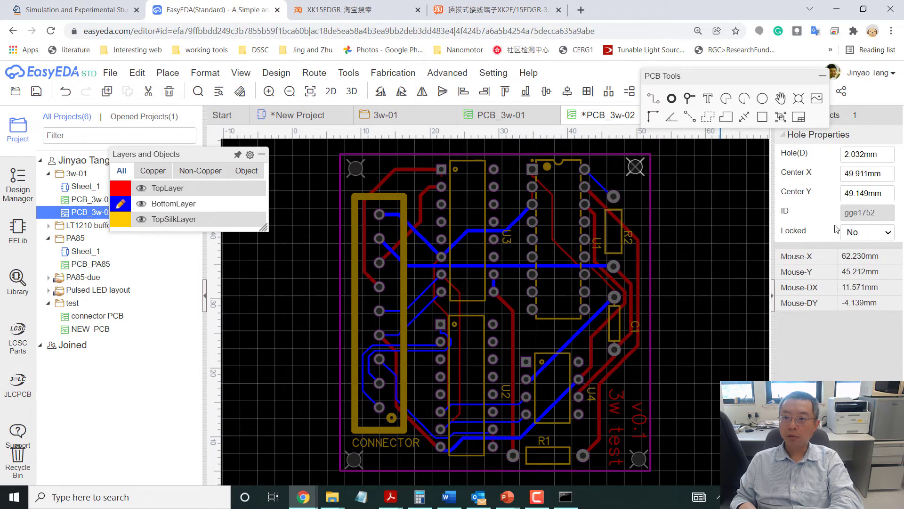
click(846, 153)
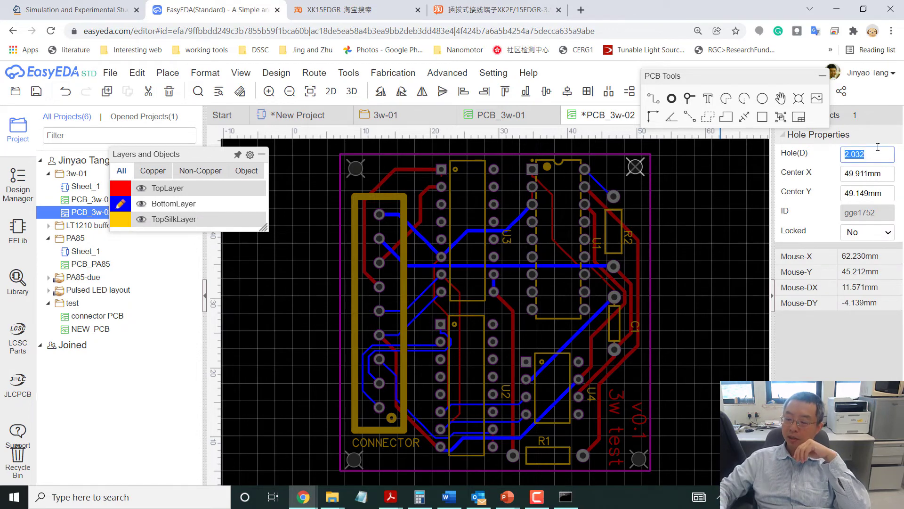
text(3.1)
key(Return)
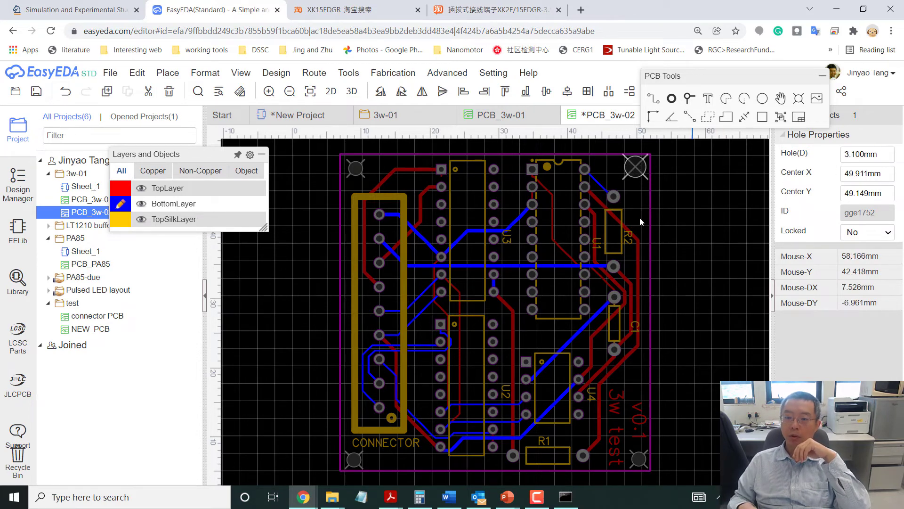
drag(632, 176, 634, 171)
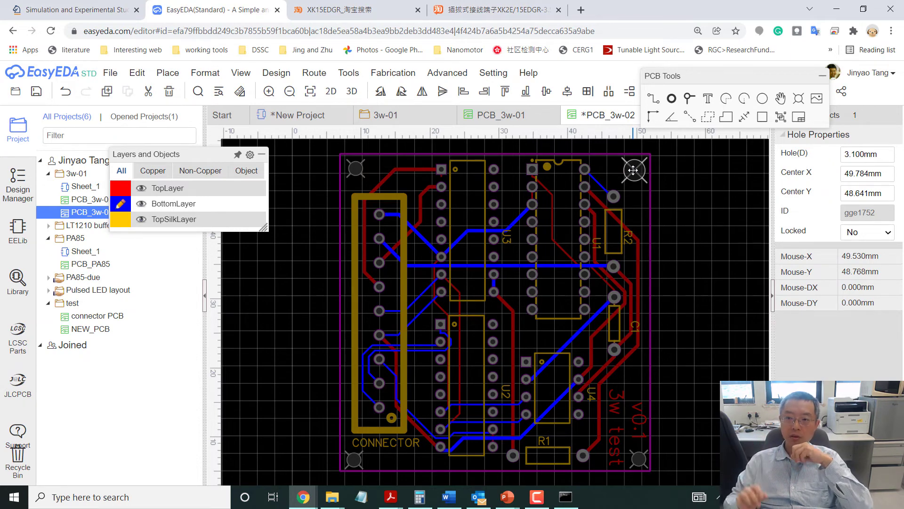
Delete the small lower-right hole and put a copy of the 3.1 mm upper-right hole in its place.
key(ctrl+c)
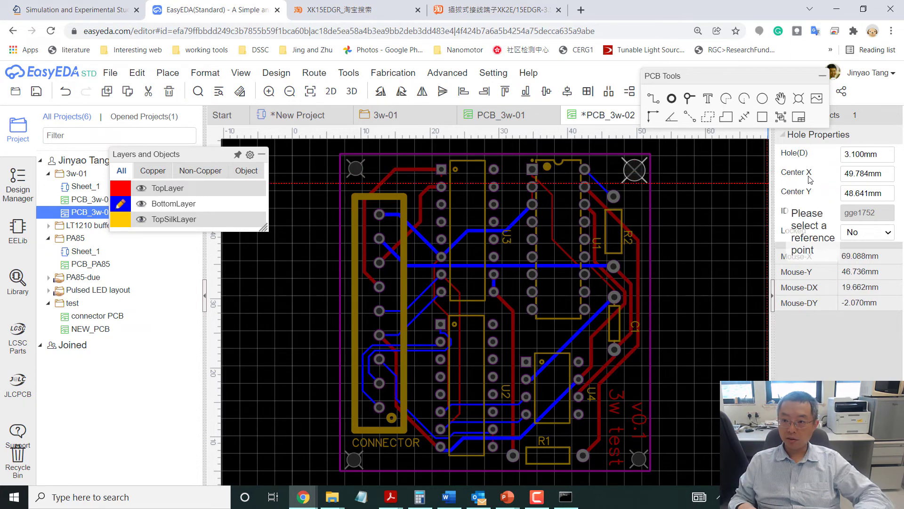
click(664, 217)
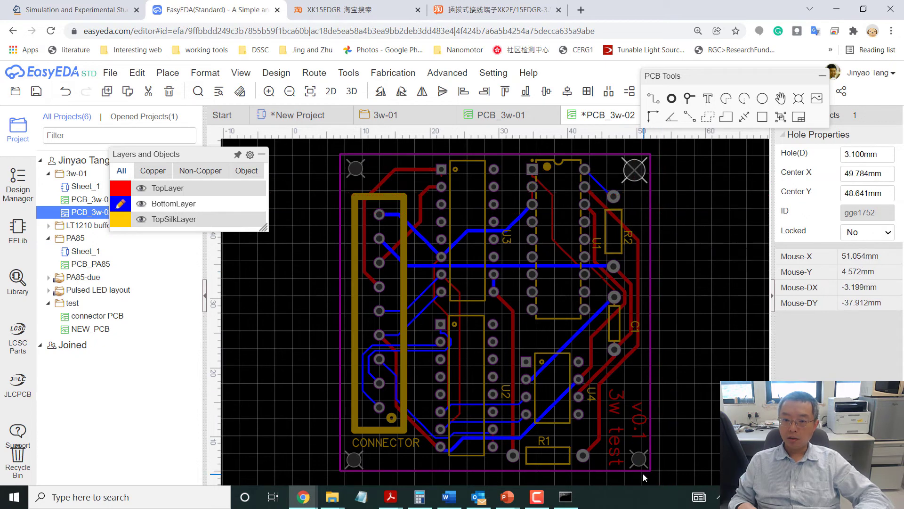
click(639, 455)
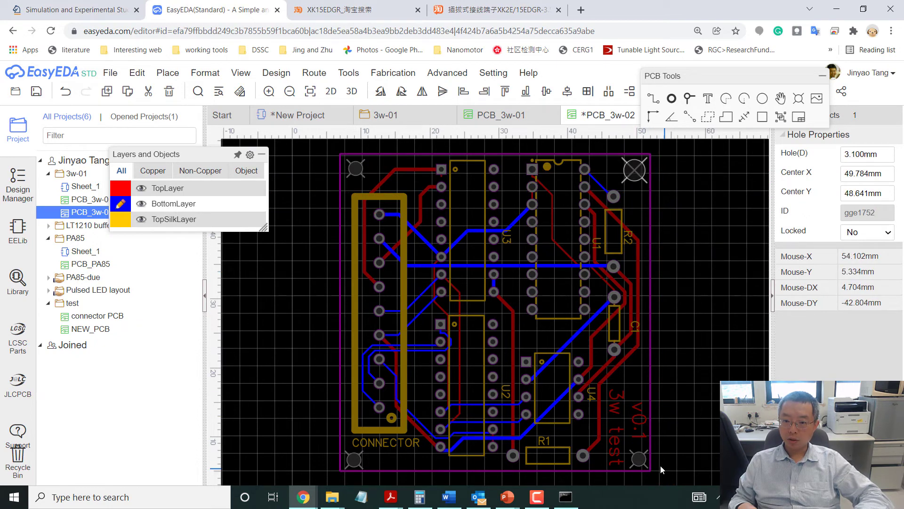
click(662, 357)
click(633, 166)
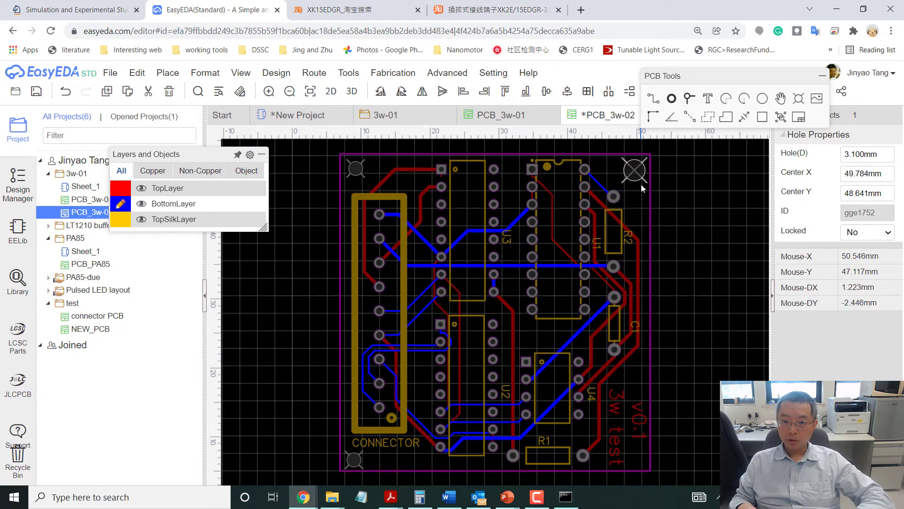
key(ctrl+c)
key(ctrl+v)
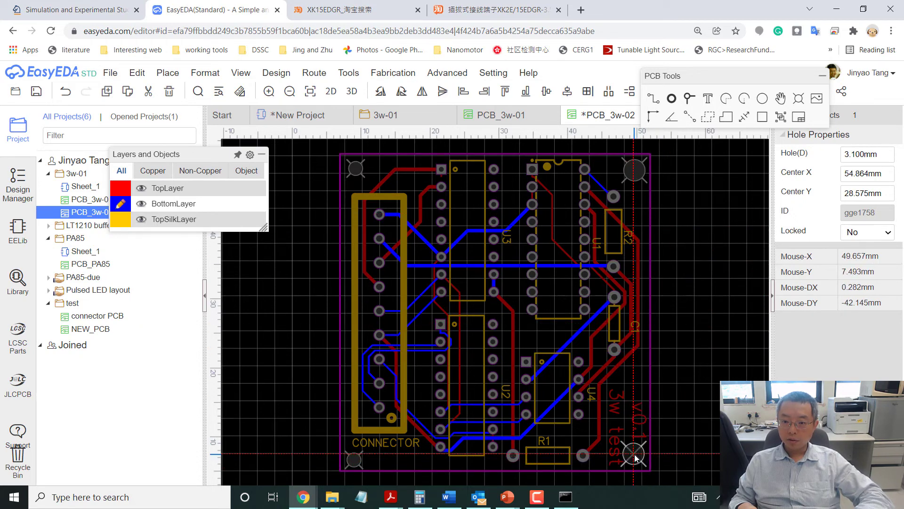
click(634, 457)
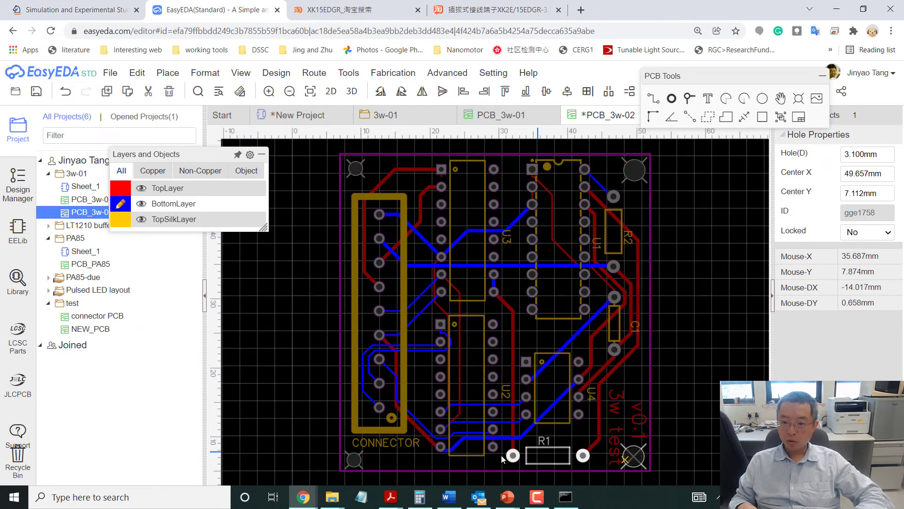
right_click(375, 443)
Shift the "3w test" label slightly inward, away from the lower-right mounting hole.
click(625, 459)
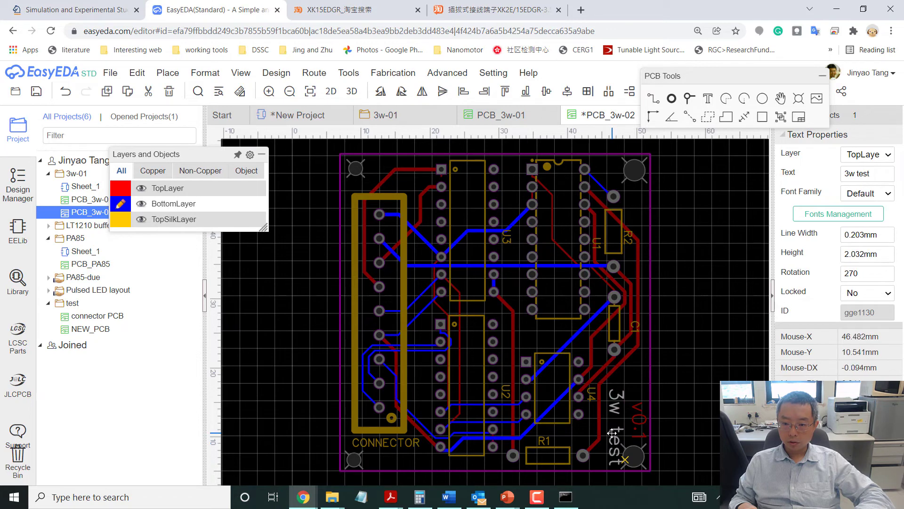
drag(613, 429, 608, 429)
click(675, 444)
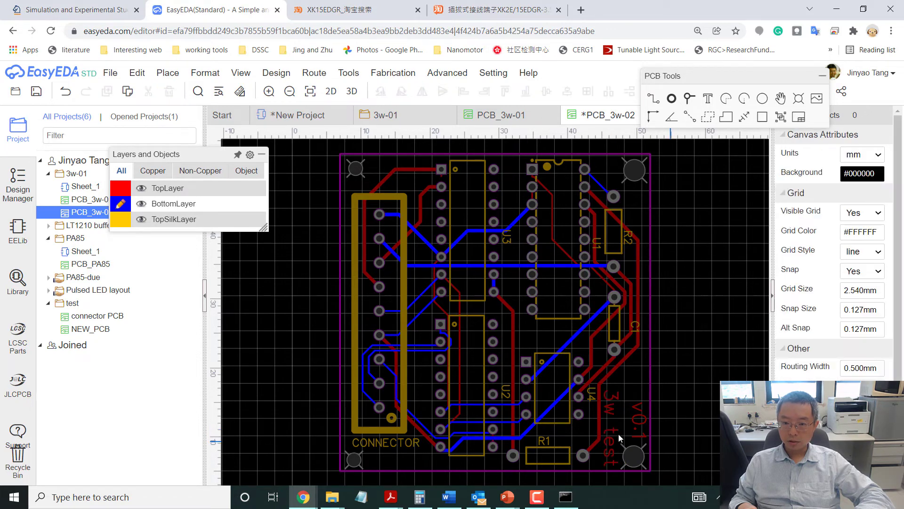
Delete the small hole near the board's lower-left corner and place a copy of the 3.1 mm hole there.
click(355, 457)
key(Delete)
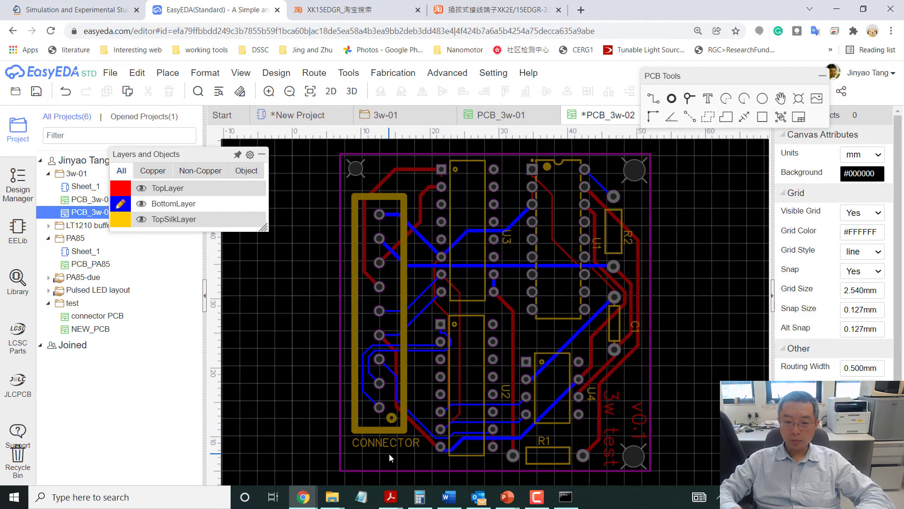
key(ctrl+v)
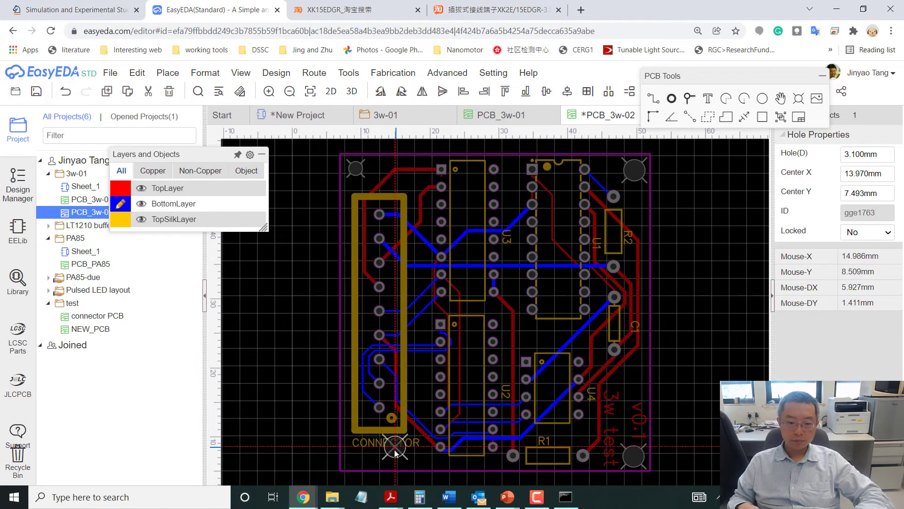
click(358, 454)
Replace the 2.032 mm hole near the board's upper-left corner with a copy of the 3.1 mm hole.
click(356, 169)
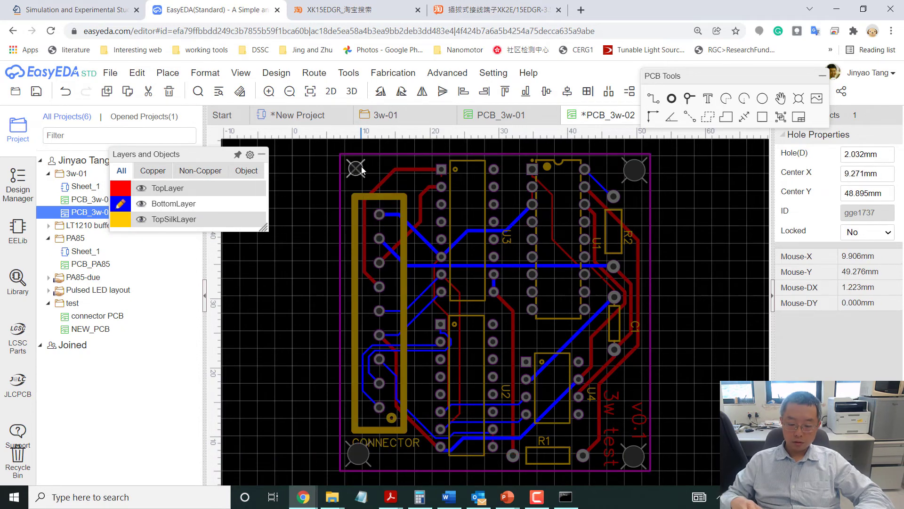
key(Delete)
key(ctrl+v)
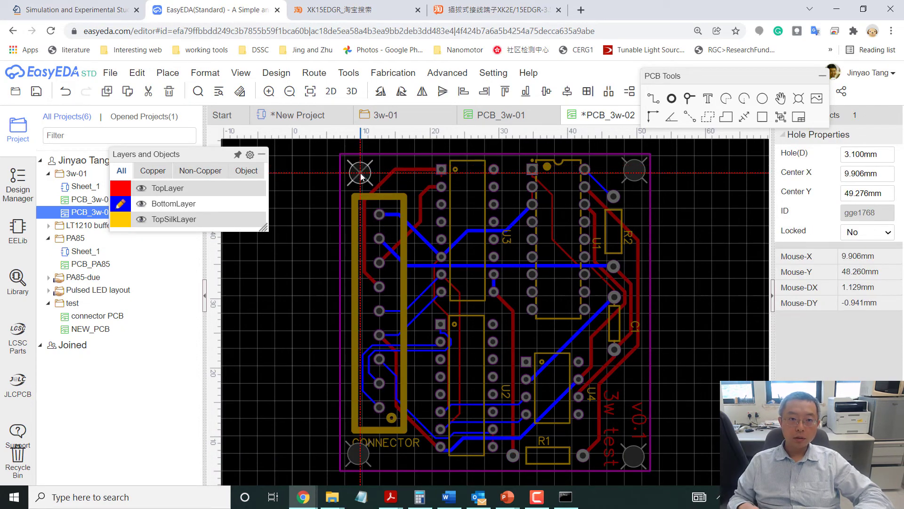
click(359, 173)
right_click(328, 181)
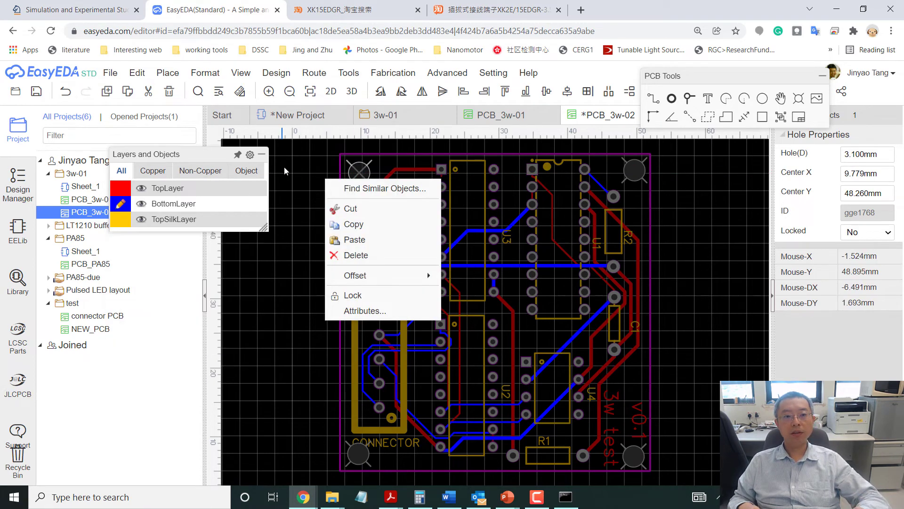
click(285, 168)
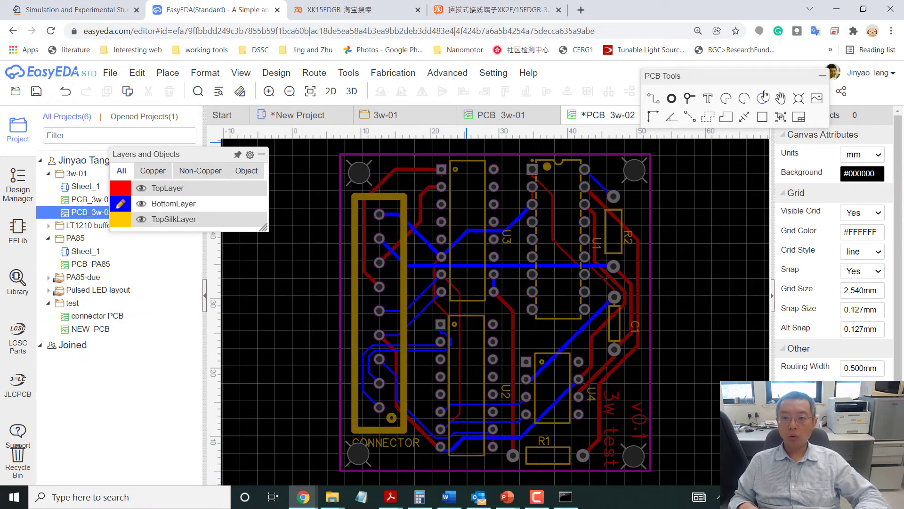
Draw a GND copper area on the bottom layer that covers the board just inside its outline.
click(709, 116)
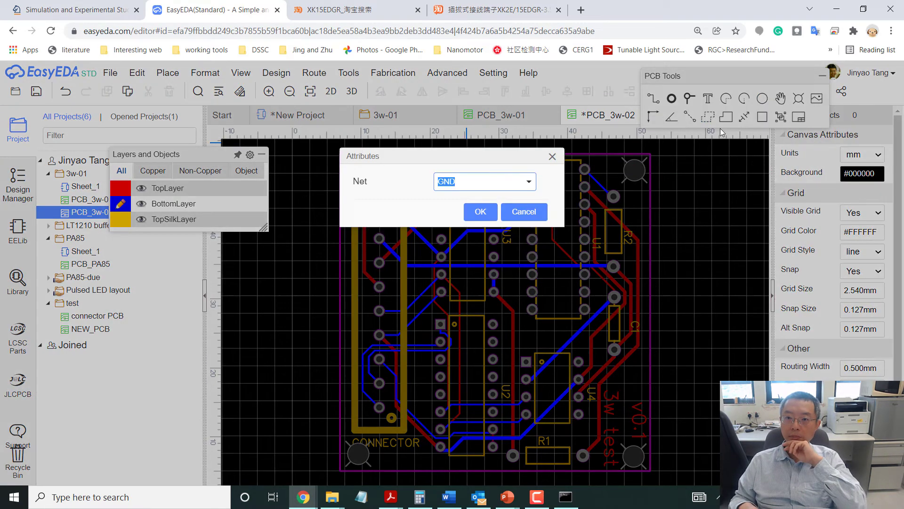
click(479, 211)
click(344, 158)
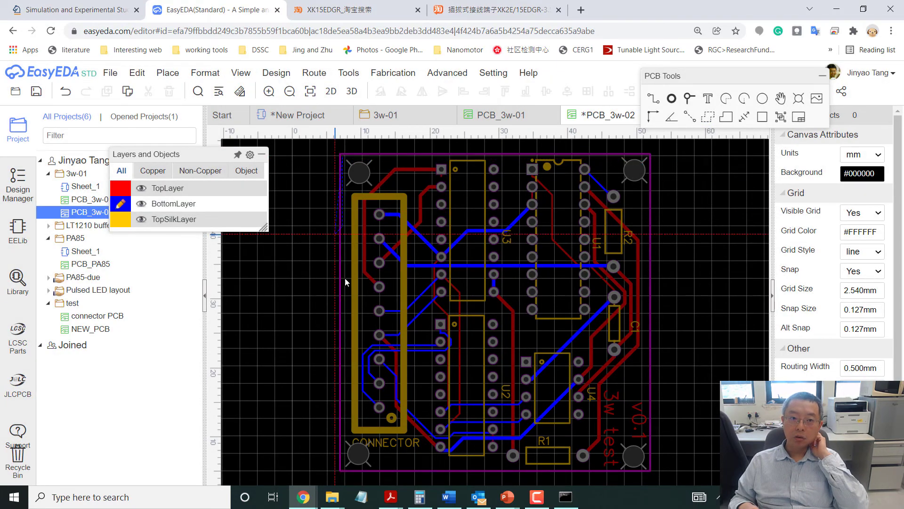
click(347, 469)
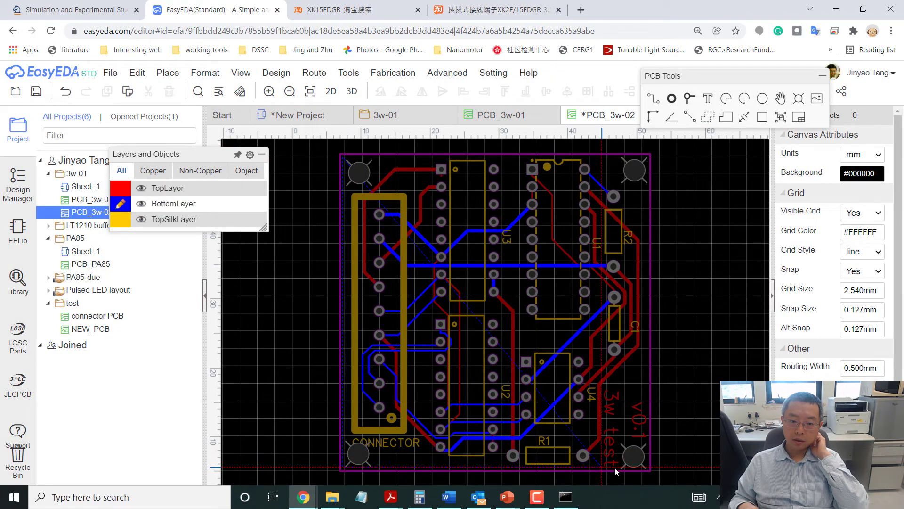
click(648, 466)
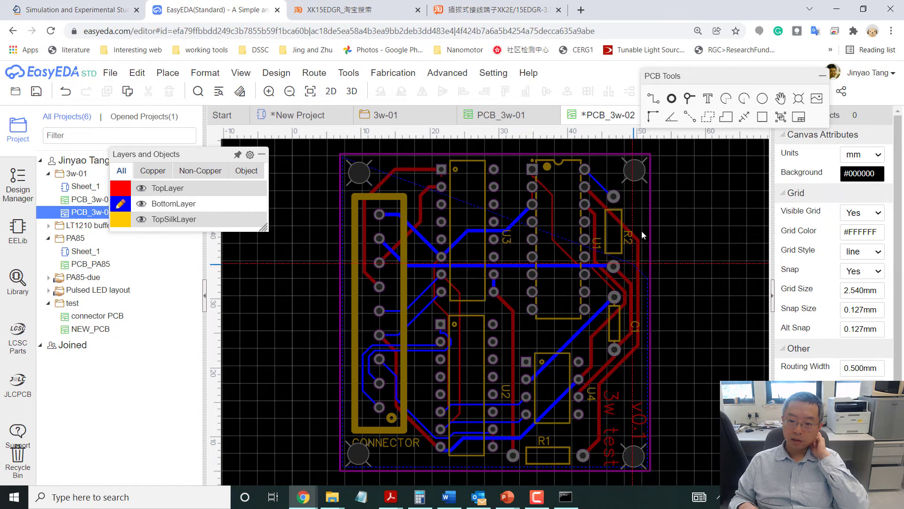
click(647, 158)
right_click(648, 158)
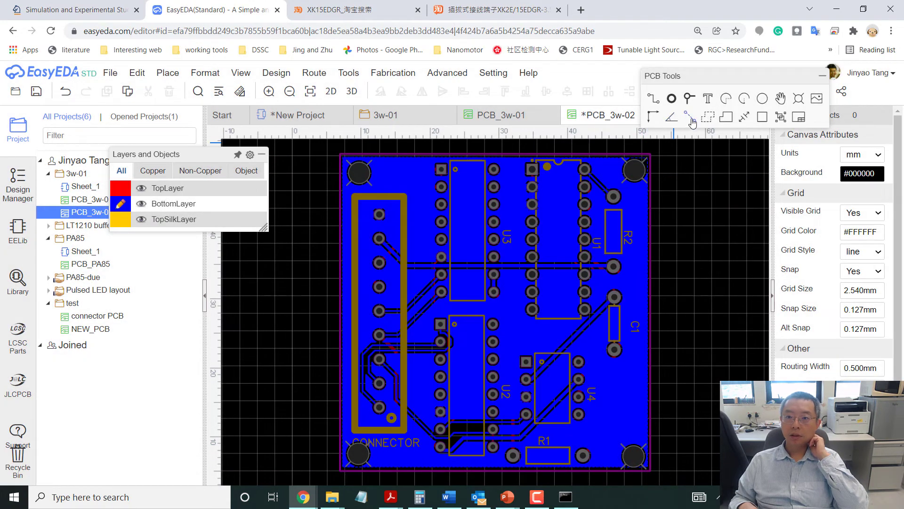
Make the top layer active and draw a GND copper area on it around the full board.
mouse_move(210, 188)
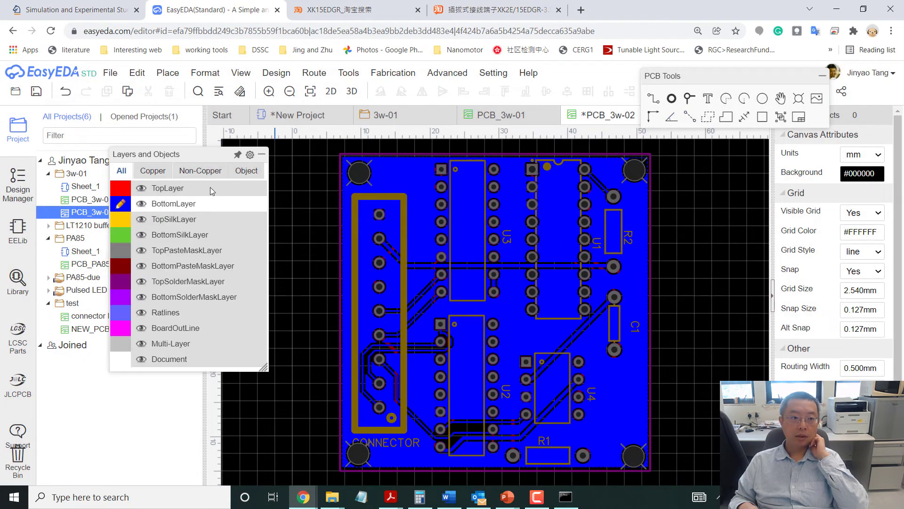
click(121, 186)
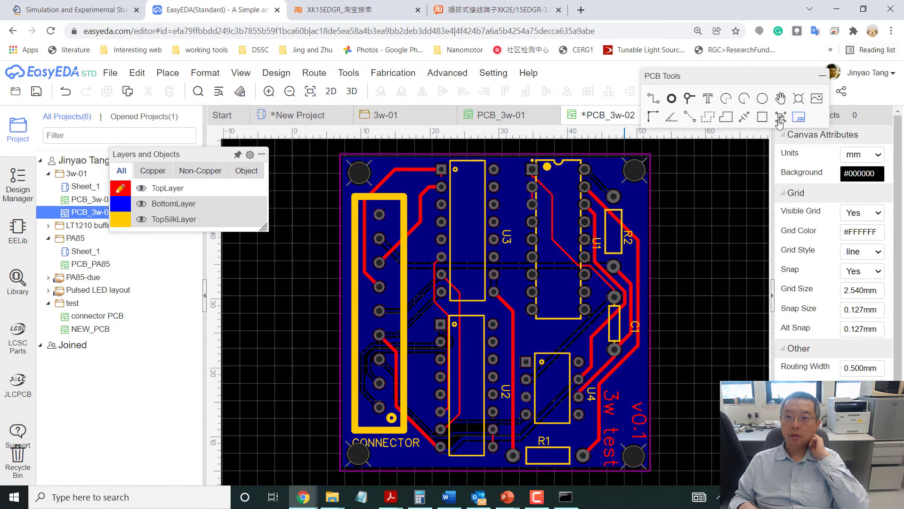
click(705, 115)
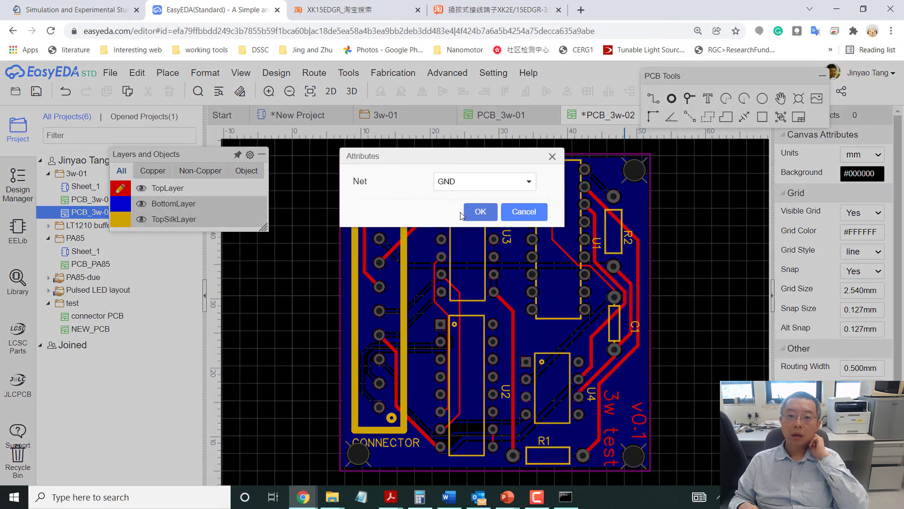
click(479, 212)
click(343, 157)
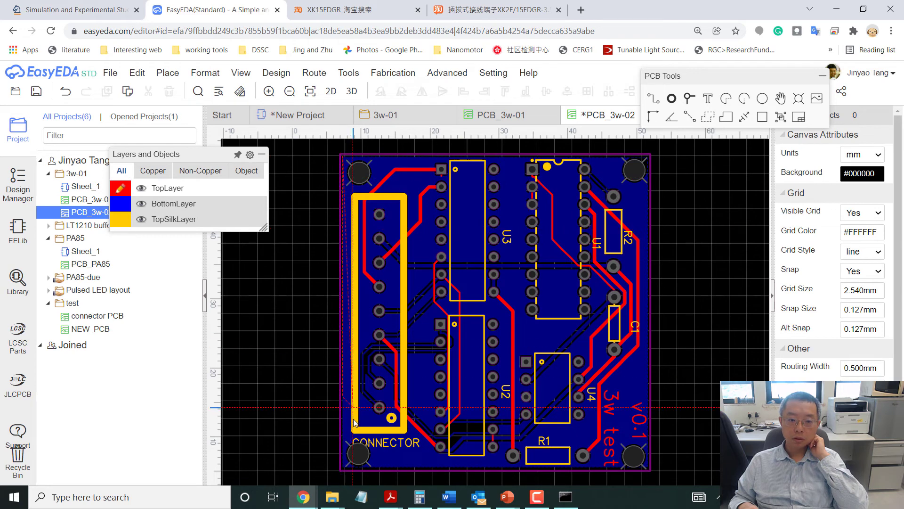
click(344, 468)
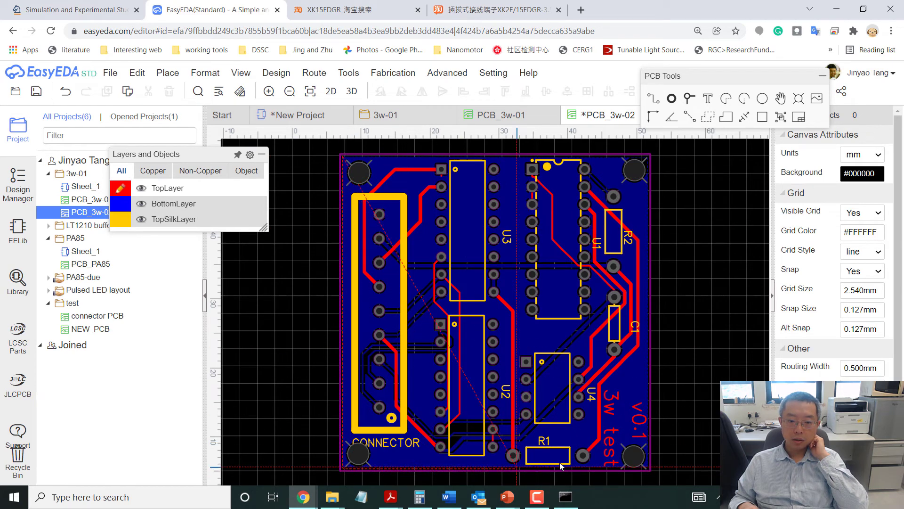
click(649, 470)
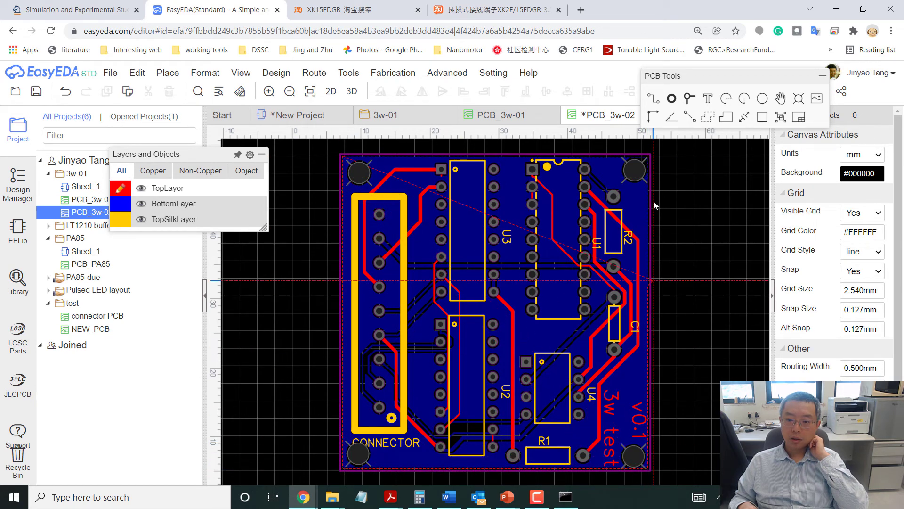
double_click(649, 161)
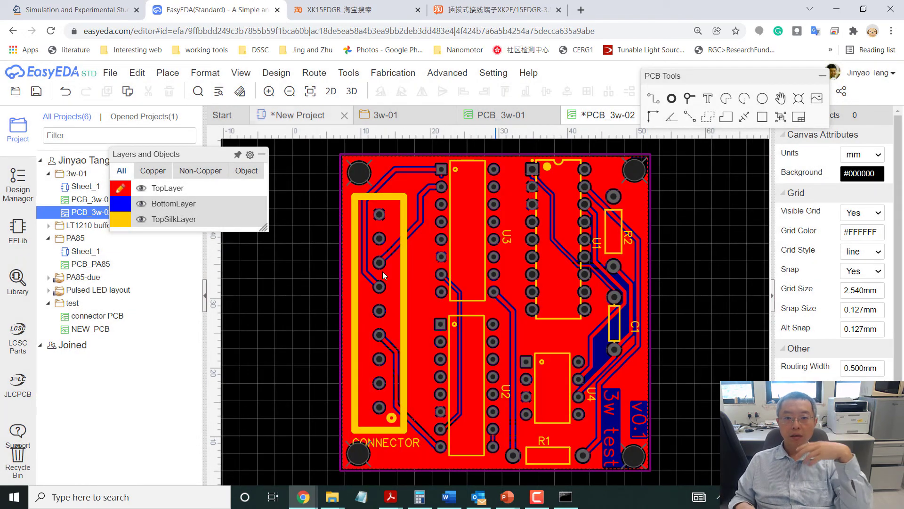
Switch to the Taobao product page and examine the XK15EDGR-3.5MM connector's dimension drawing and photos.
mouse_move(237, 195)
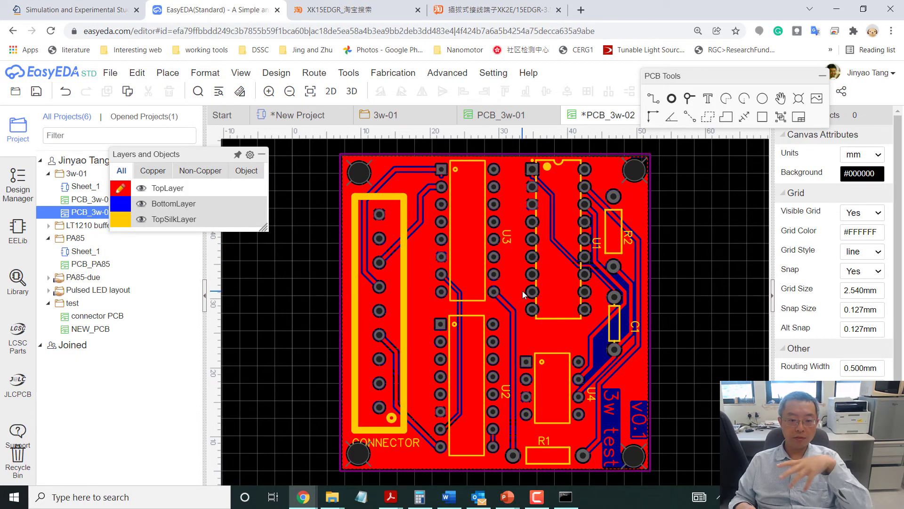
mouse_move(260, 156)
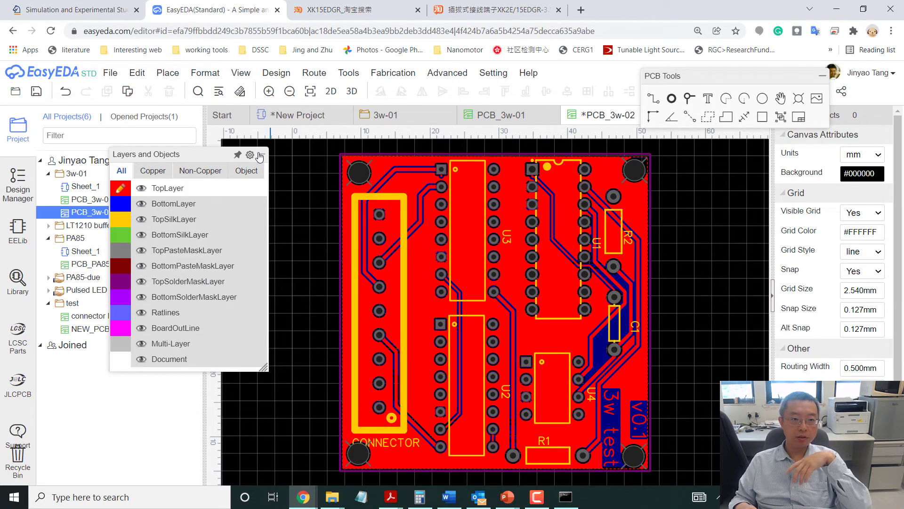
click(495, 9)
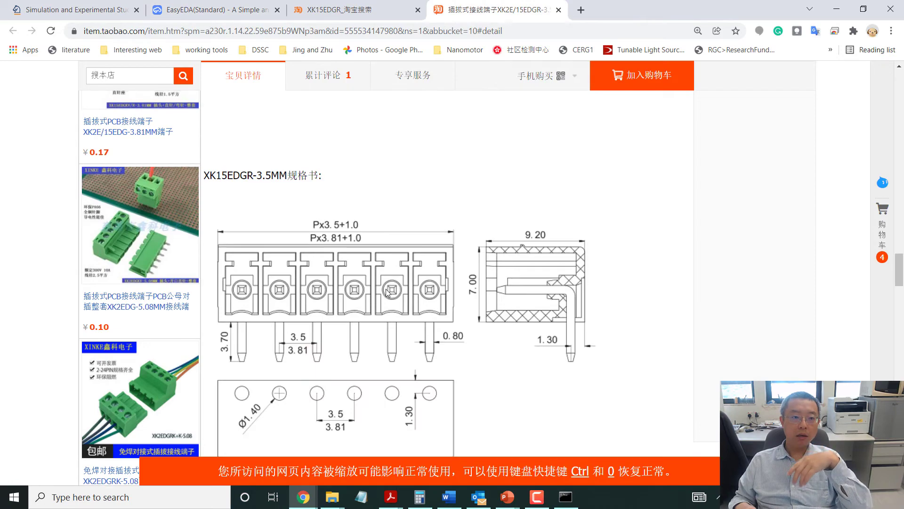
scroll(380, 269, down, 5)
scroll(380, 269, up, 6)
scroll(393, 261, down, 5)
scroll(391, 266, up, 5)
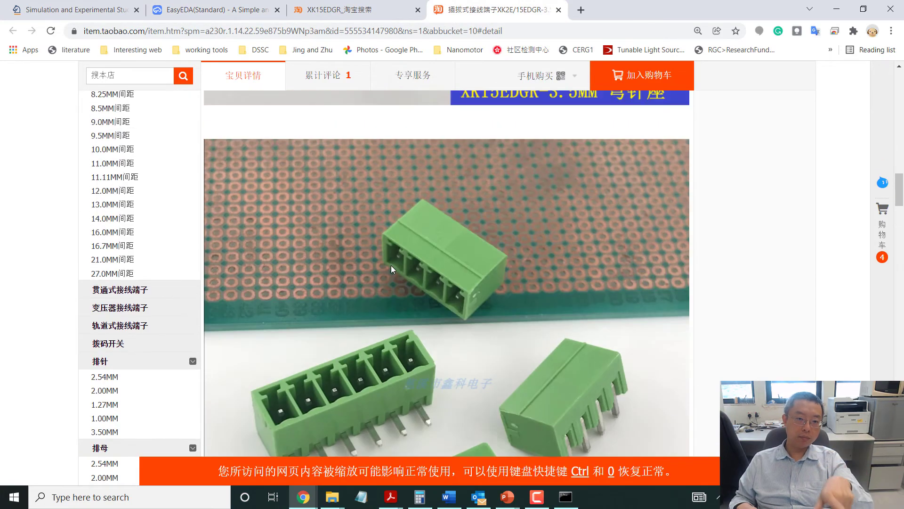
Switch back to the EasyEDA board, move the floating PCB tools out of the way and save the PCB.
click(214, 9)
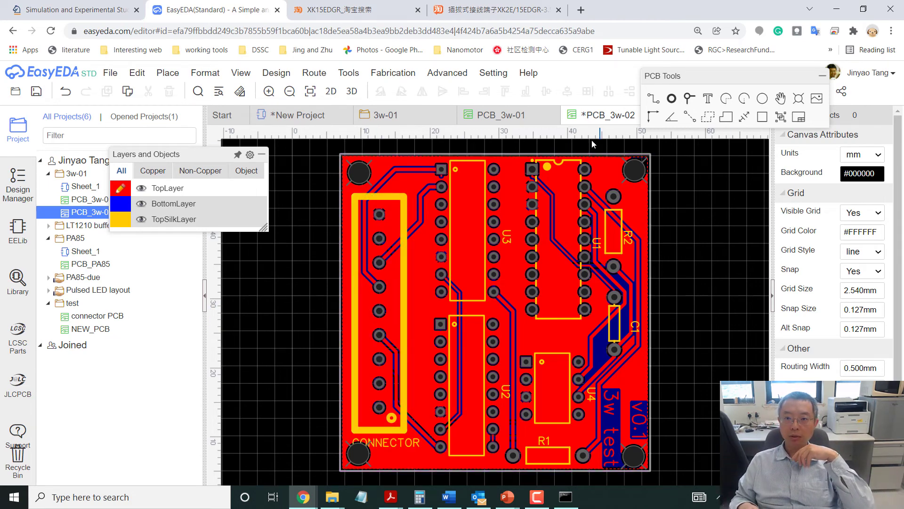
drag(733, 83, 808, 76)
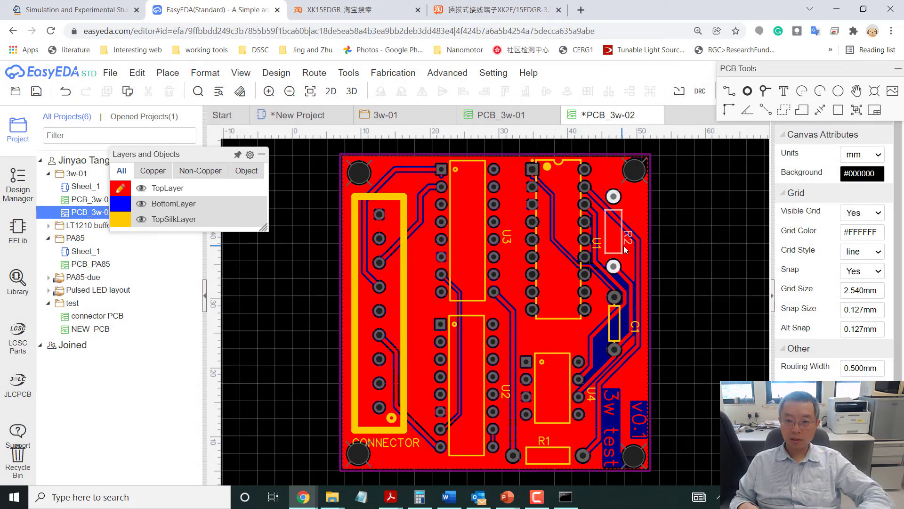
key(ctrl+s)
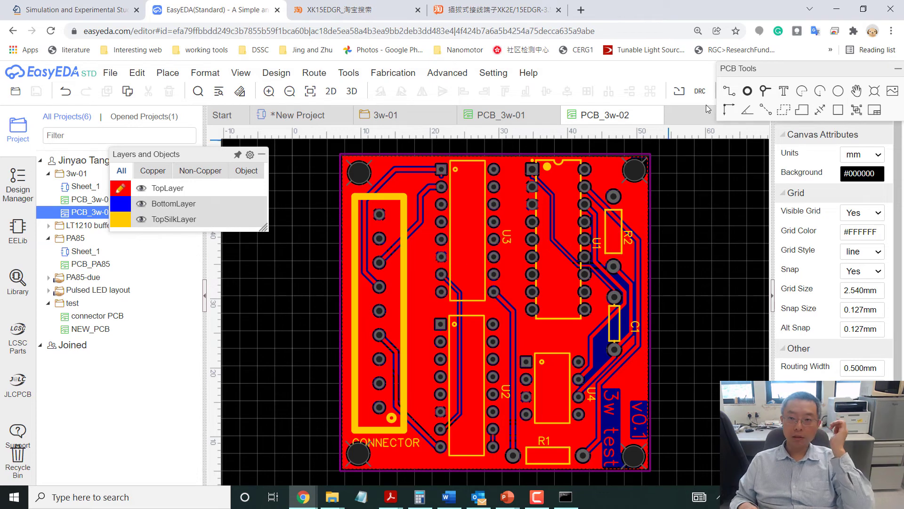
Run the design rule check and generate the Gerber fabrication files for the PCB with the default order options.
drag(753, 74, 761, 292)
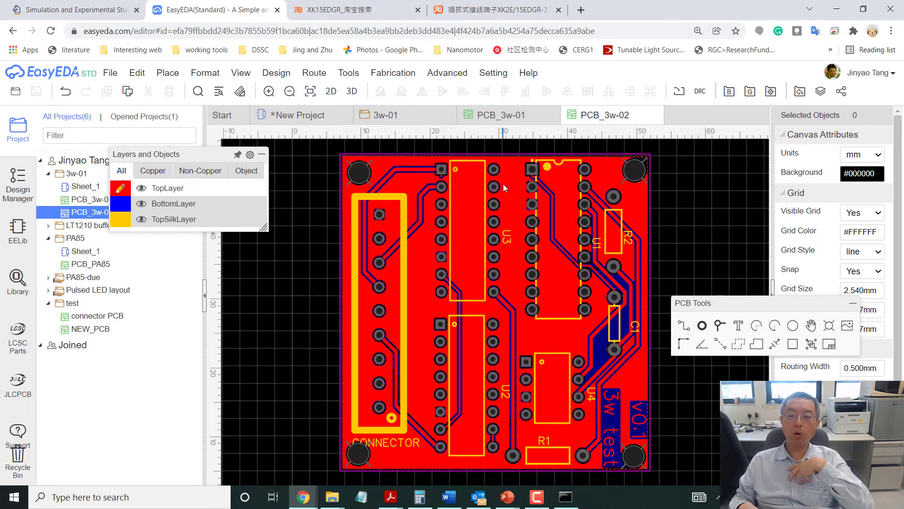
click(751, 93)
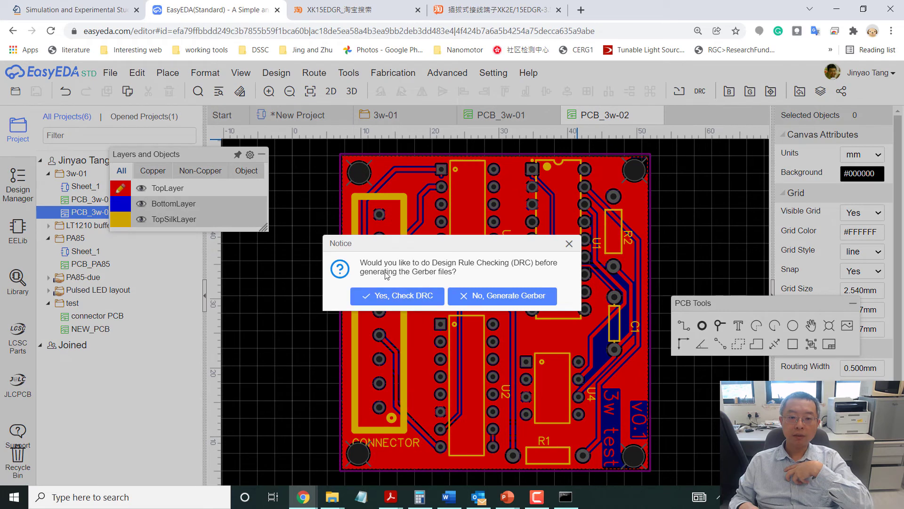
click(397, 296)
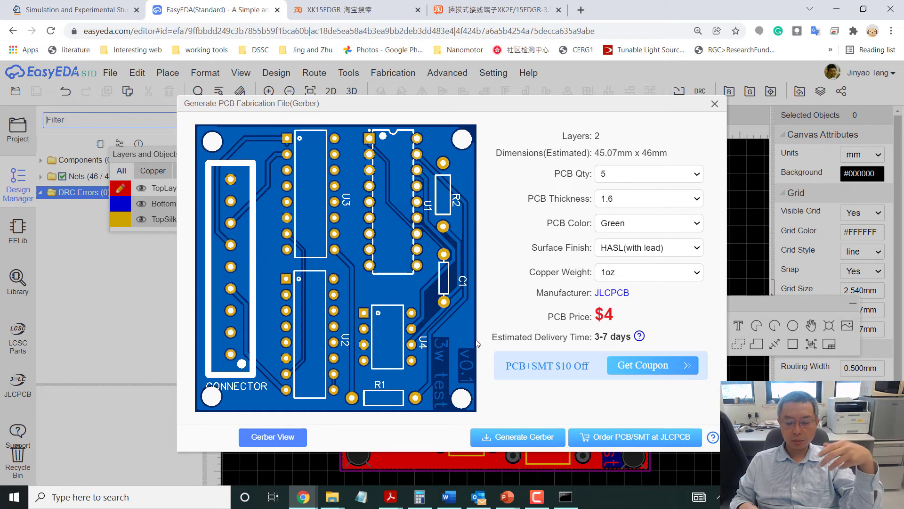
click(505, 442)
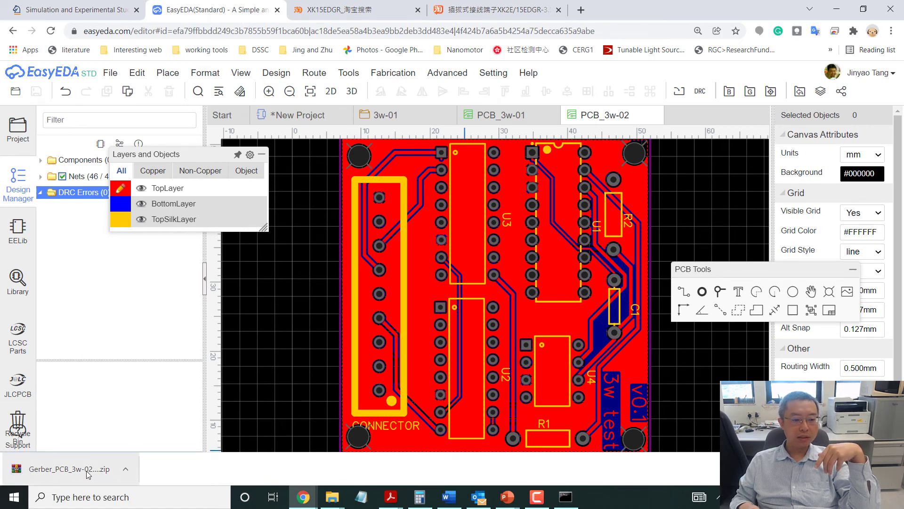
Switch to the Taobao page and search the whole marketplace for "pcb打样".
click(495, 10)
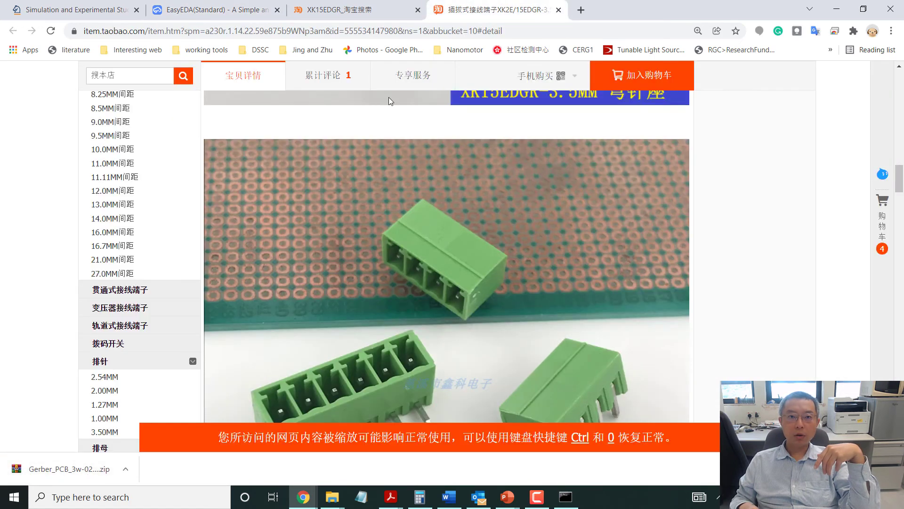
scroll(524, 230, up, 10)
scroll(524, 231, up, 6)
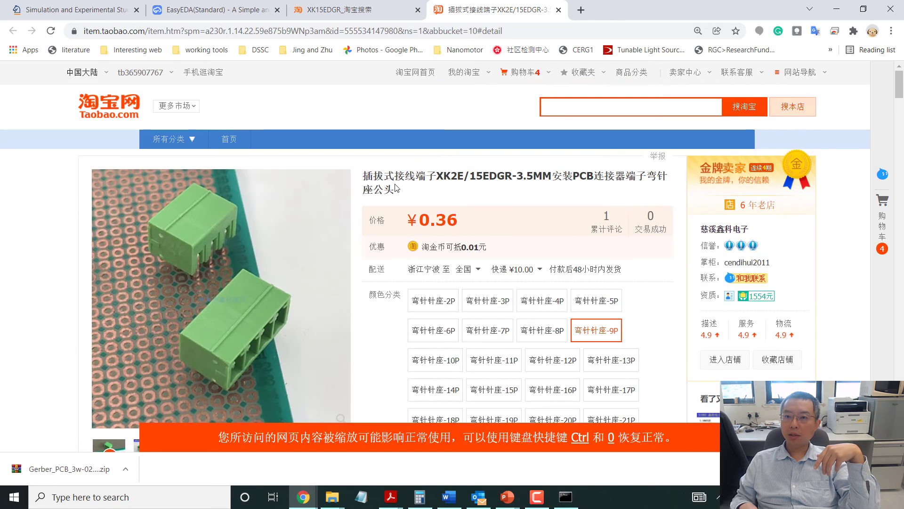
click(547, 107)
text(pcb)
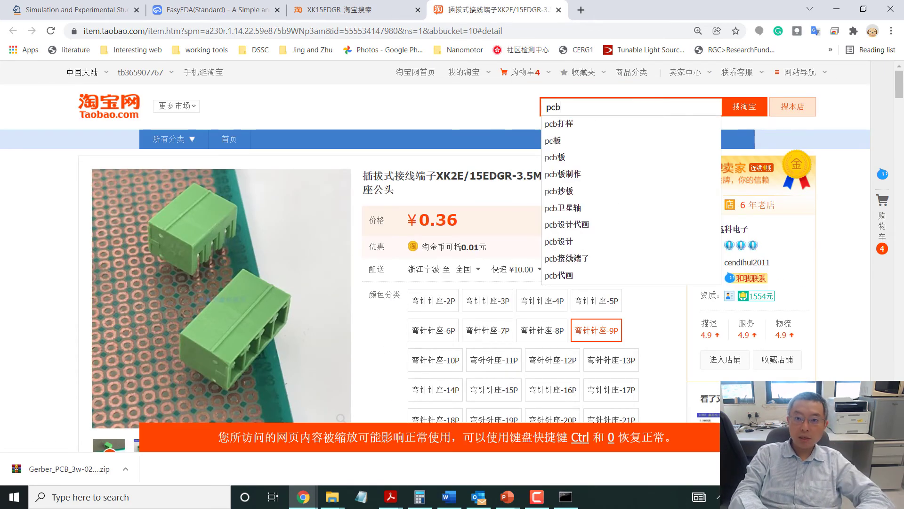
key(Down)
key(Return)
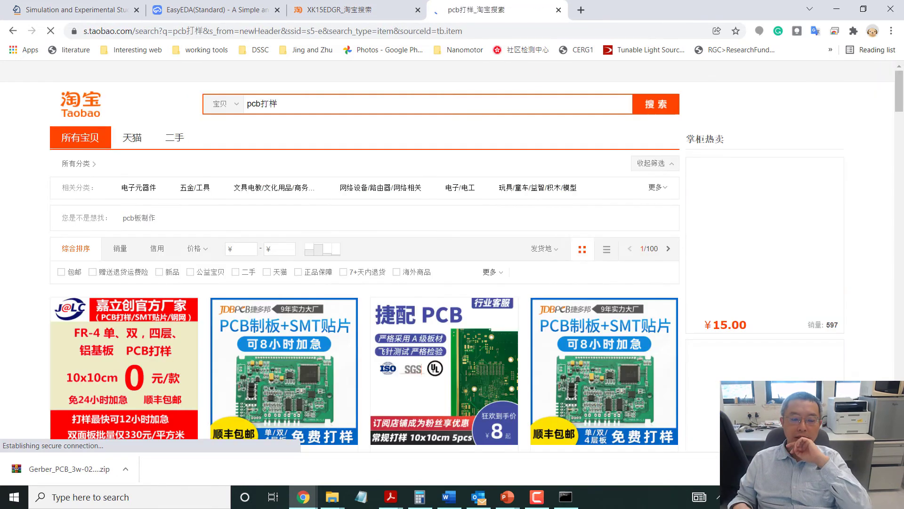
Open the JDBPCB prototyping listing, select the 双面板10X10 CM以内5片 option and examine its product photos, then return to the EasyEDA board.
click(293, 360)
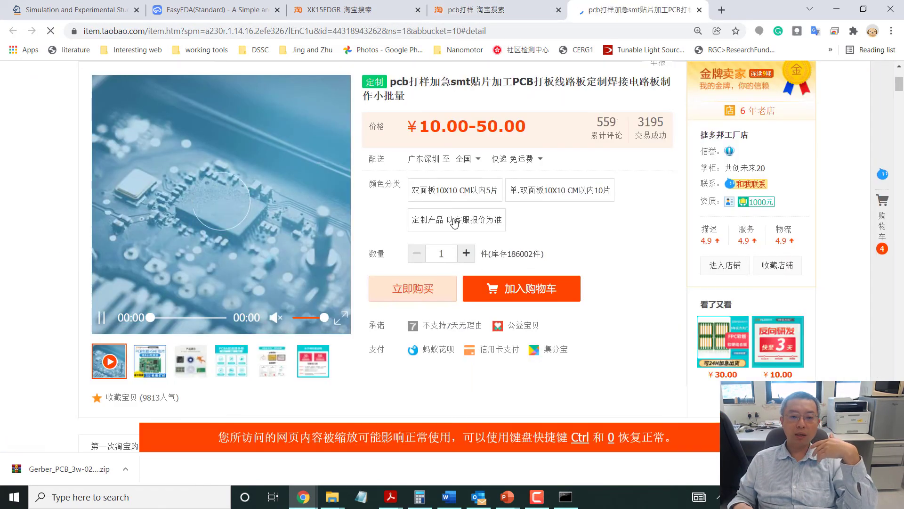
click(441, 196)
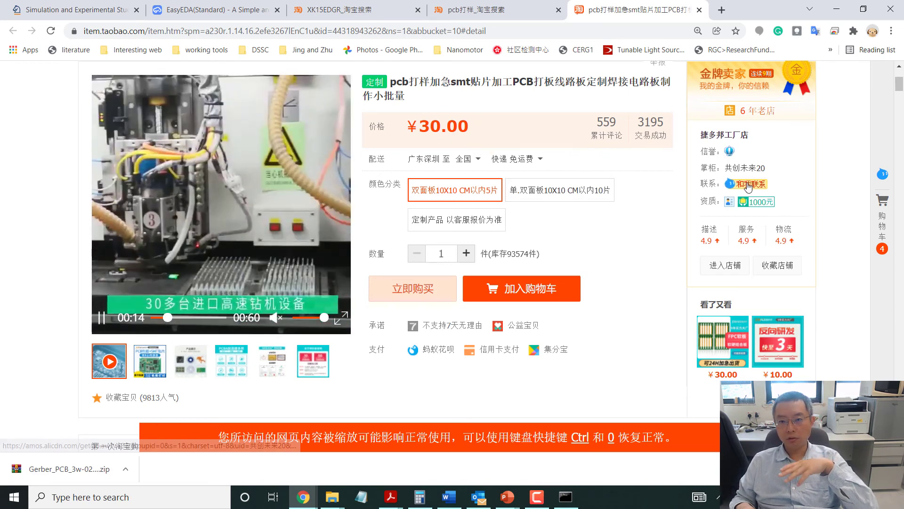
mouse_move(191, 361)
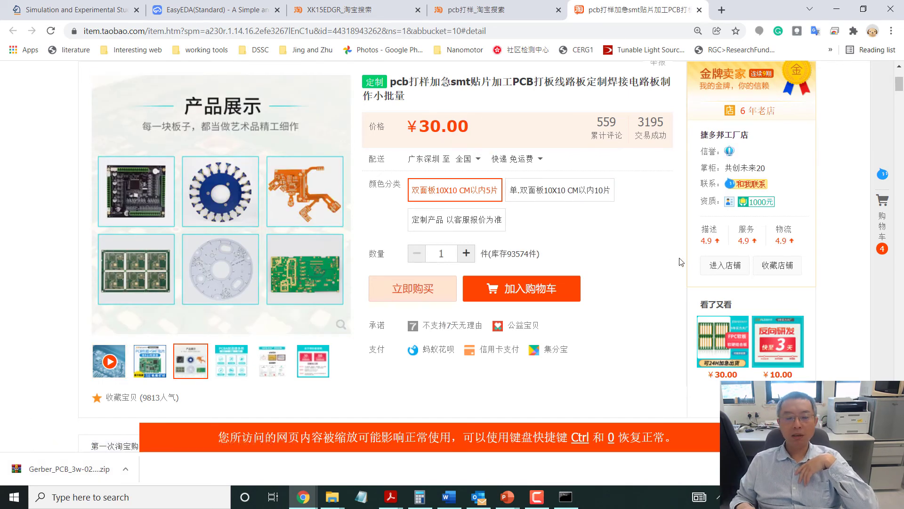
click(217, 10)
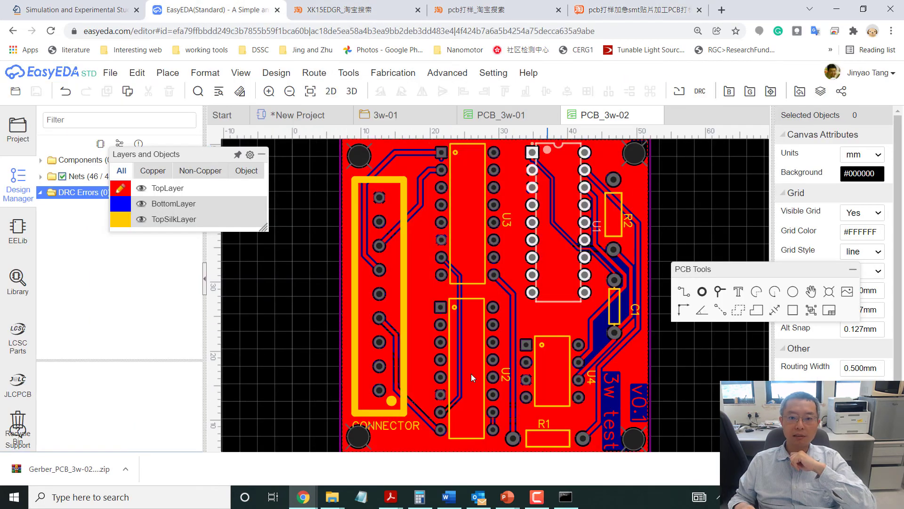
In the New Three Omega Circuit presentation in PowerPoint, open slide 4 with the detailed AD524CD and AD7541AKN circuit diagram.
scroll(533, 275, down, 2)
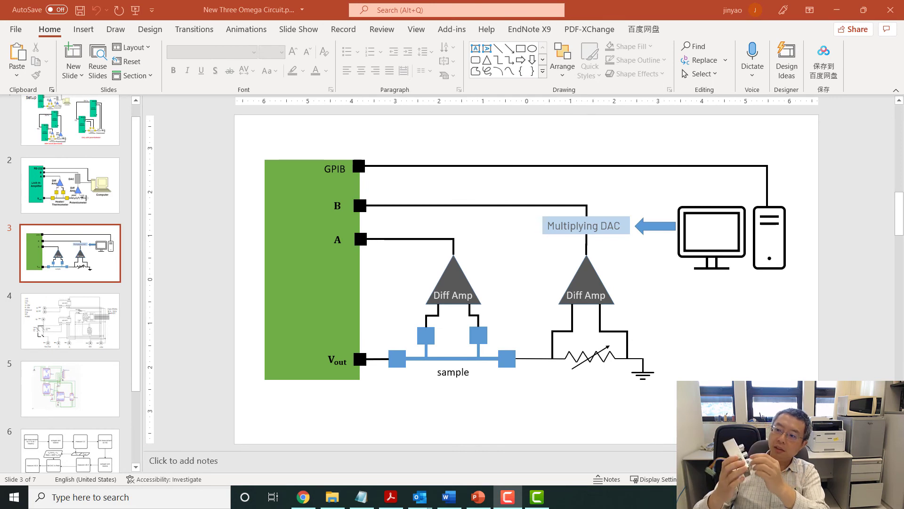
scroll(71, 283, down, 1)
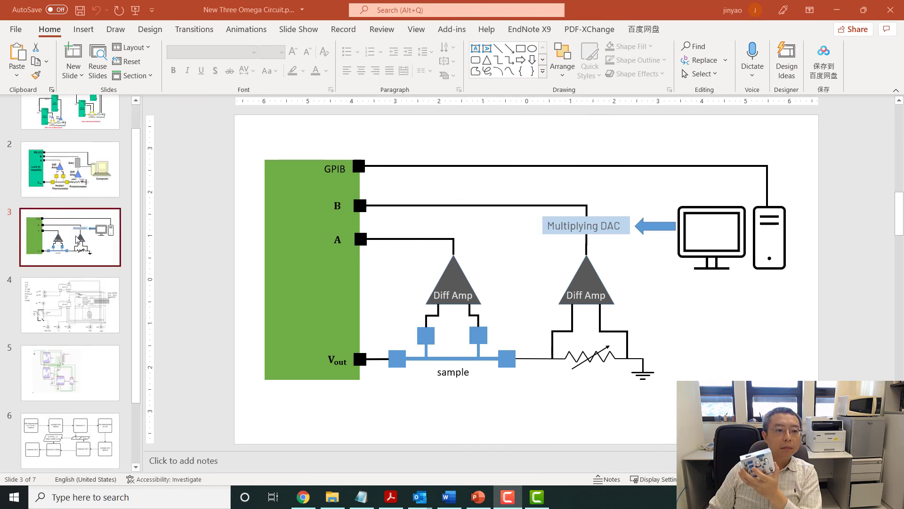
click(78, 317)
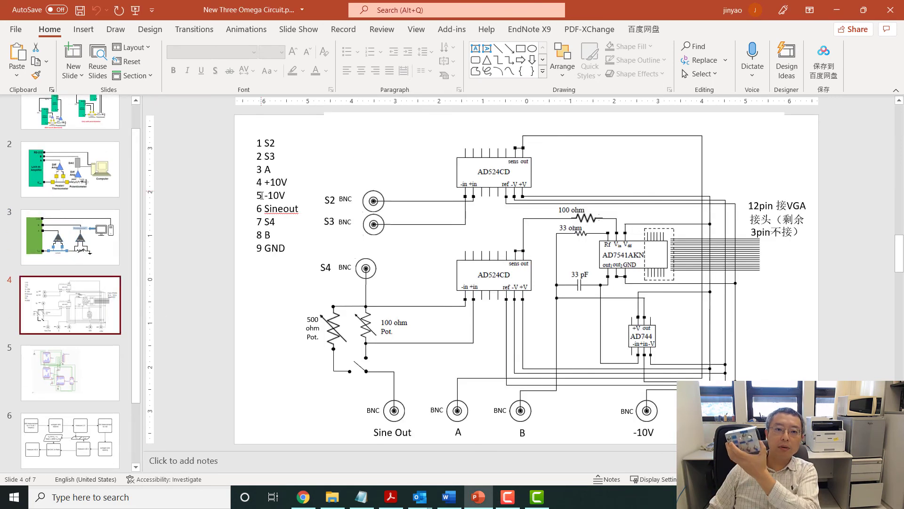